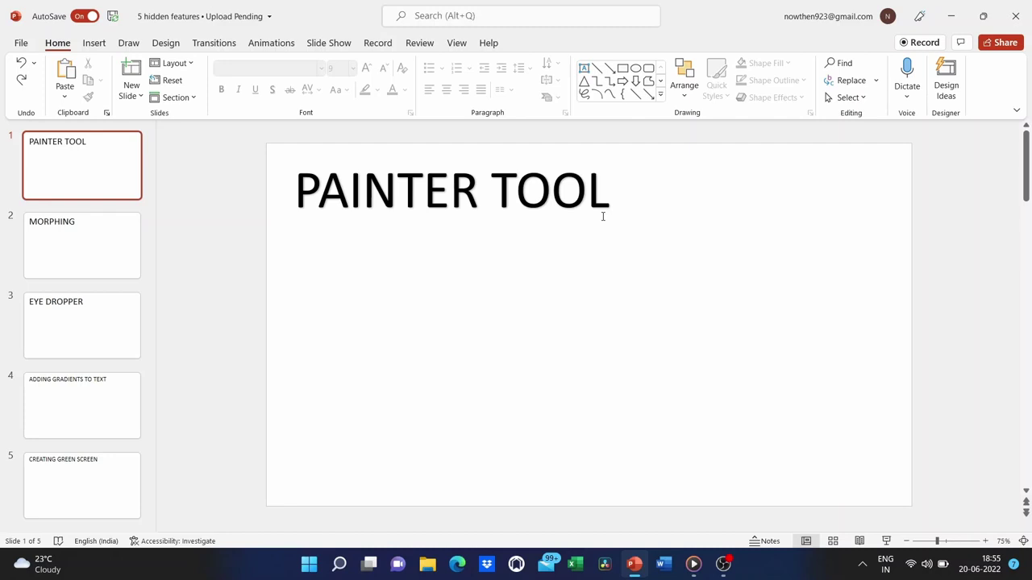
Insert the bald eagle in snow photo from the Animals online pictures onto slide 1
left_click(74, 188)
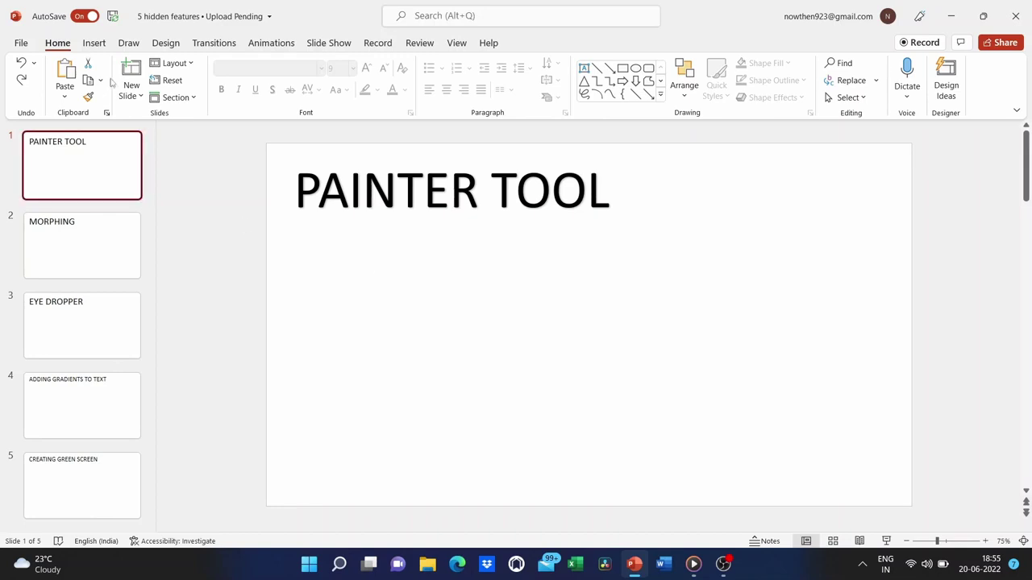
left_click(93, 43)
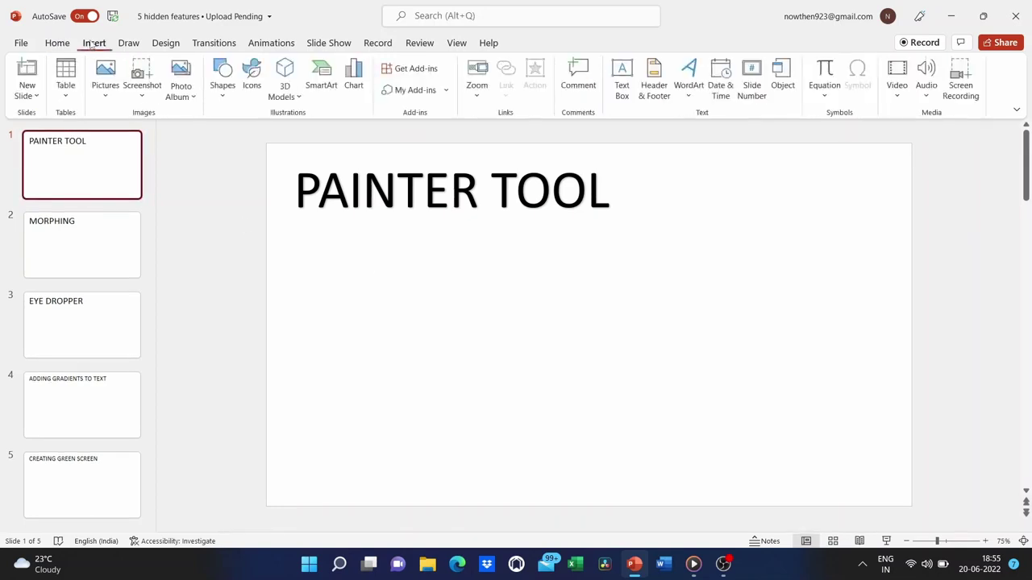
left_click(105, 81)
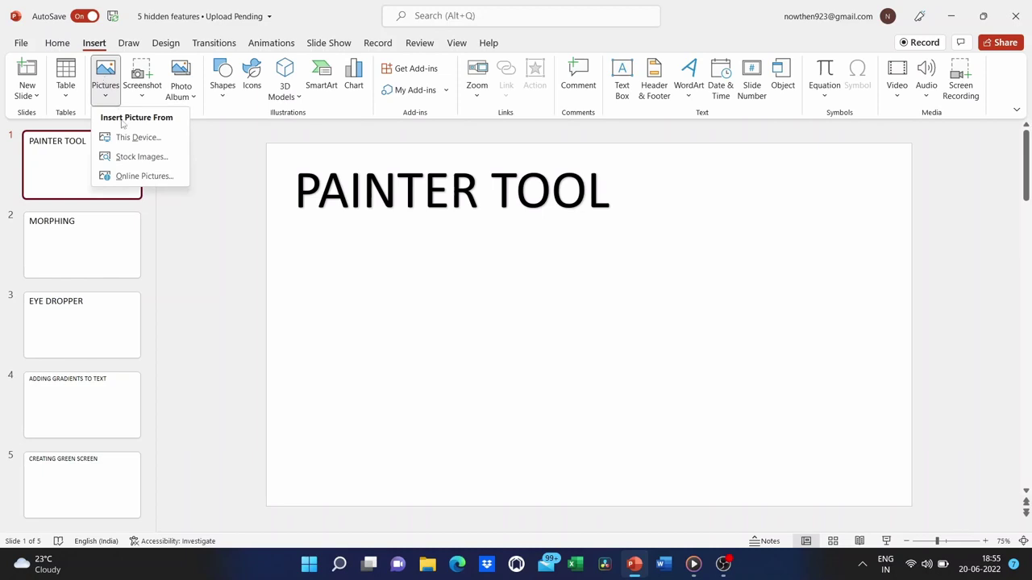
left_click(139, 176)
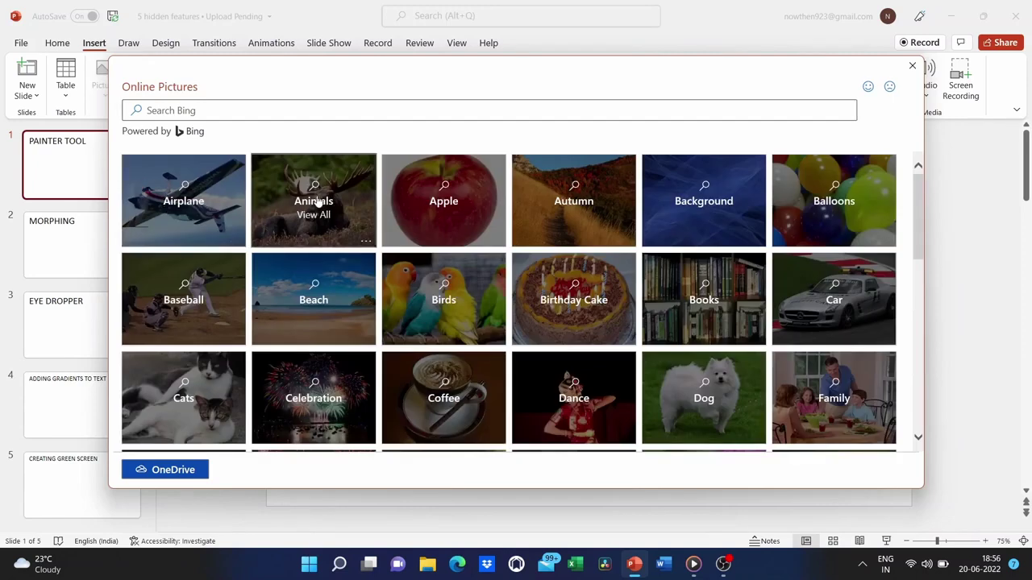
left_click(330, 202)
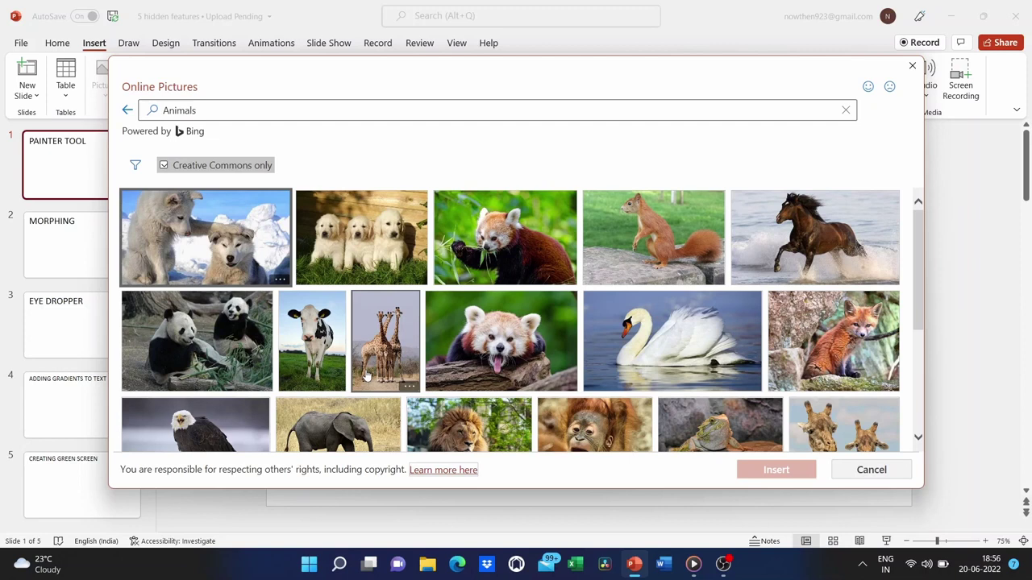
scroll(367, 376, "down", 2)
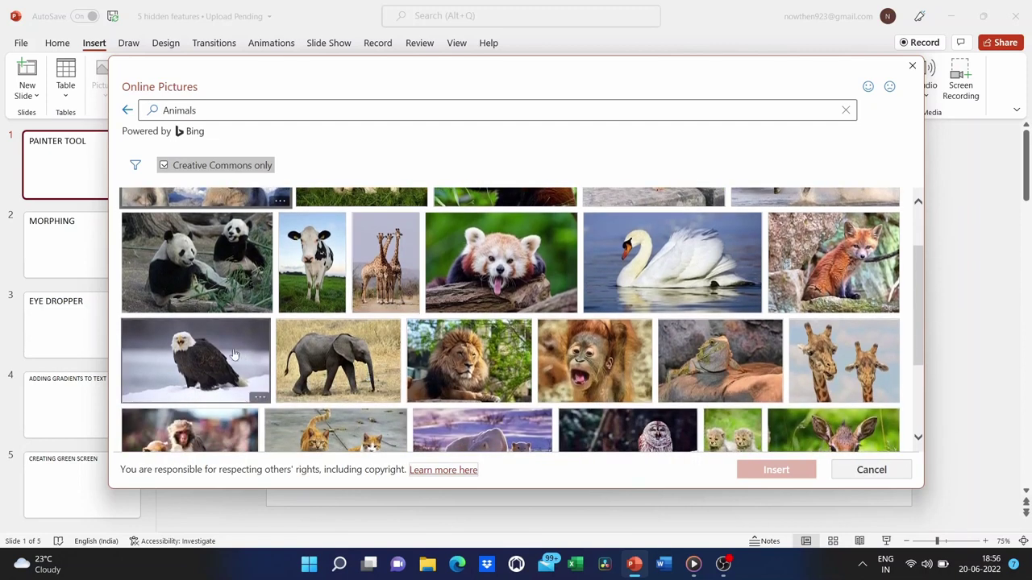
left_click(206, 361)
left_click(779, 466)
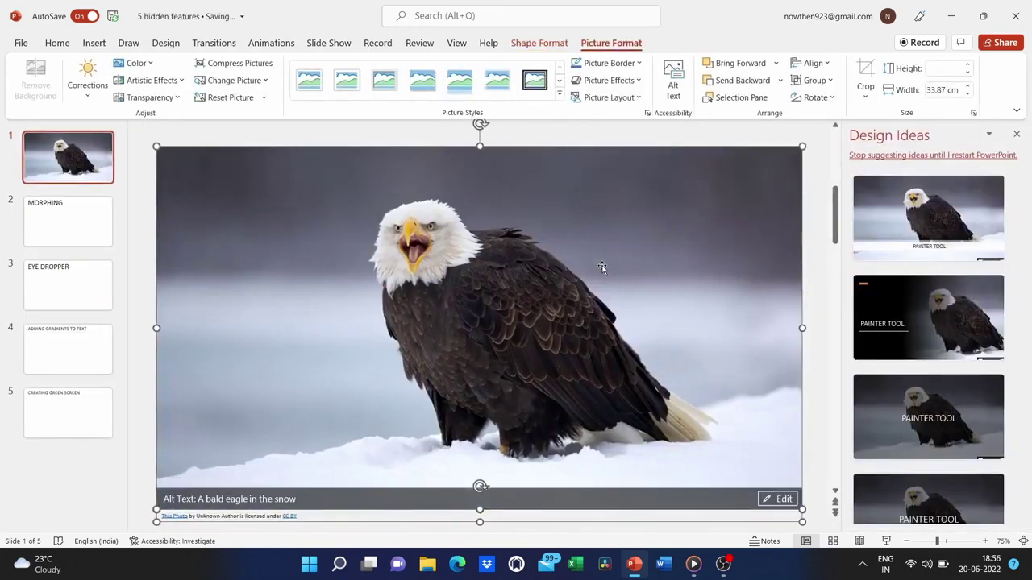
Shrink the eagle photo, move it toward the centre, and delete its photo-credit caption
left_click_drag(802, 147, 294, 318)
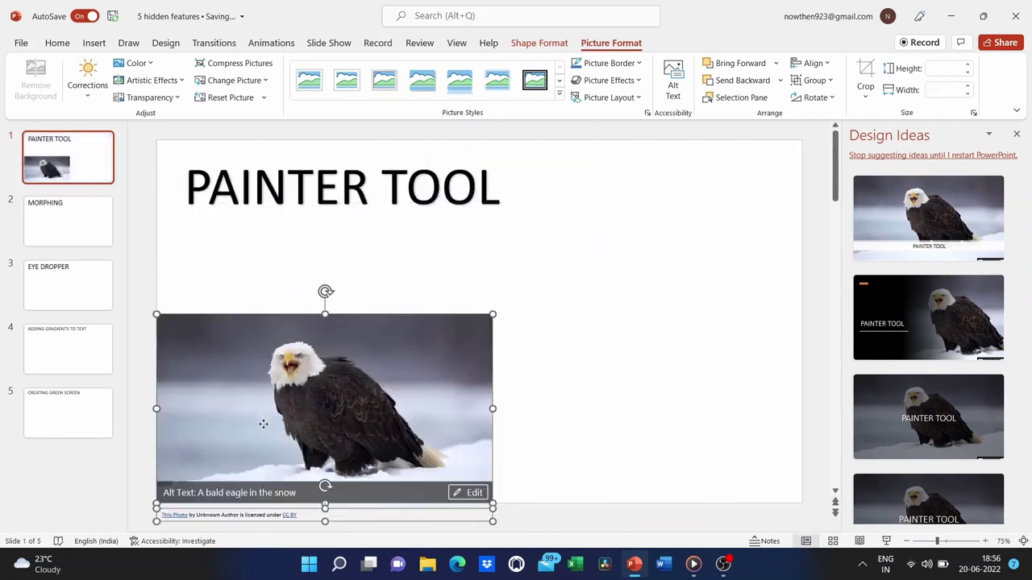
left_click_drag(263, 424, 369, 325)
left_click(588, 449)
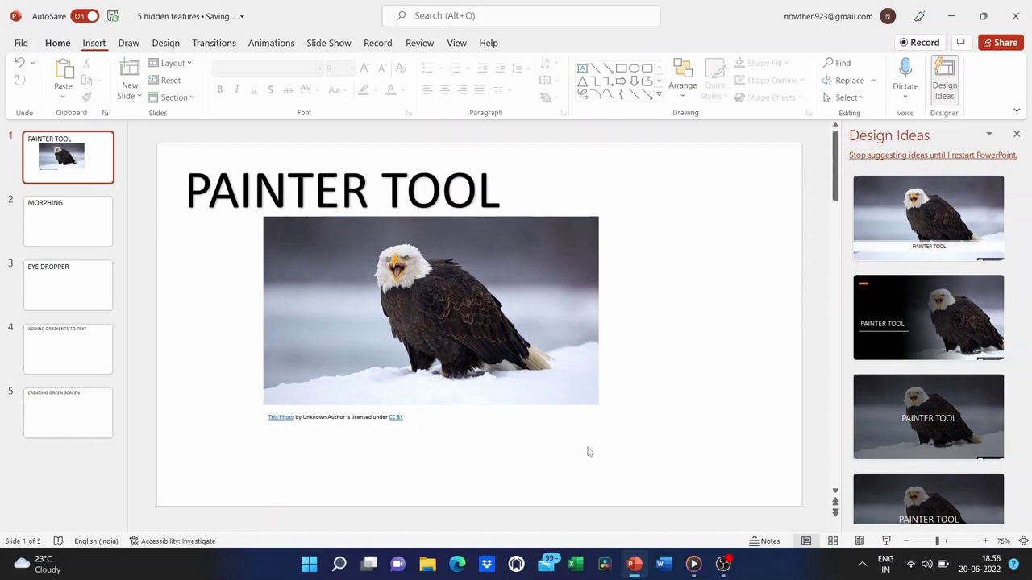
left_click(570, 416)
key("Delete")
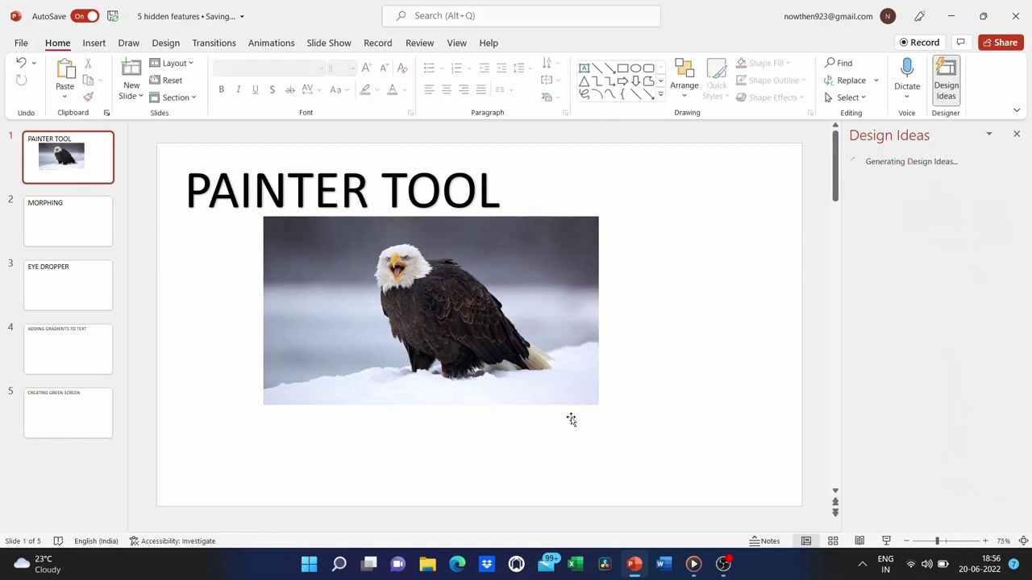
Make the eagle photo slightly smaller and place it just below the title
left_click(586, 230)
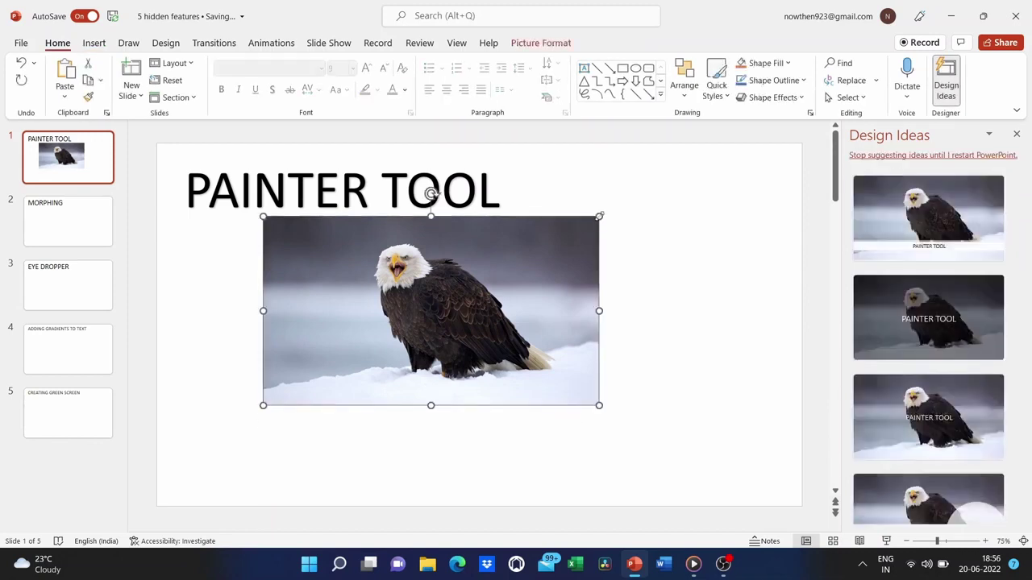
left_click_drag(599, 216, 549, 250)
left_click_drag(447, 326, 447, 316)
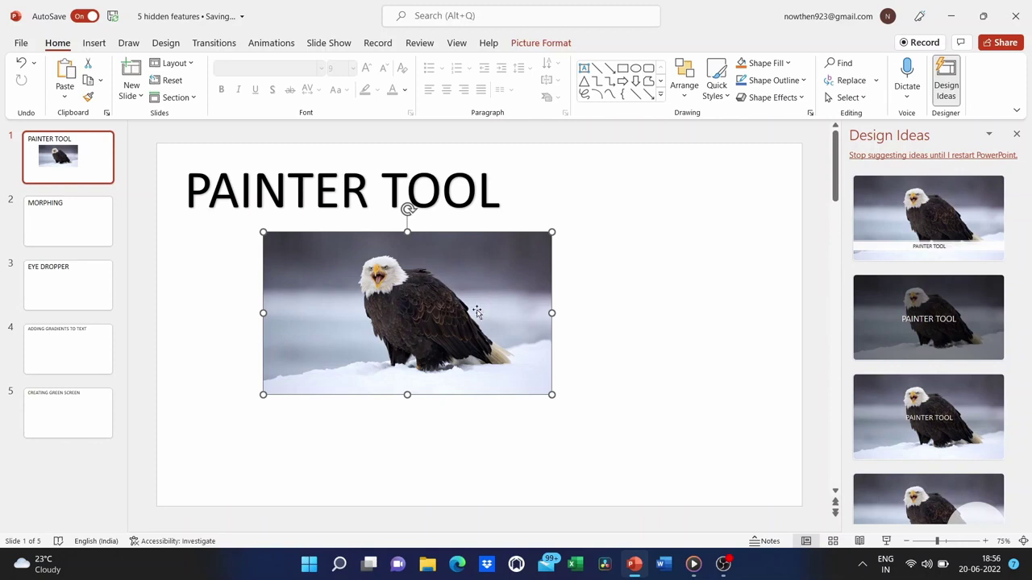
Crop the eagle photo to an Oval shape using Crop to Shape
left_click(536, 42)
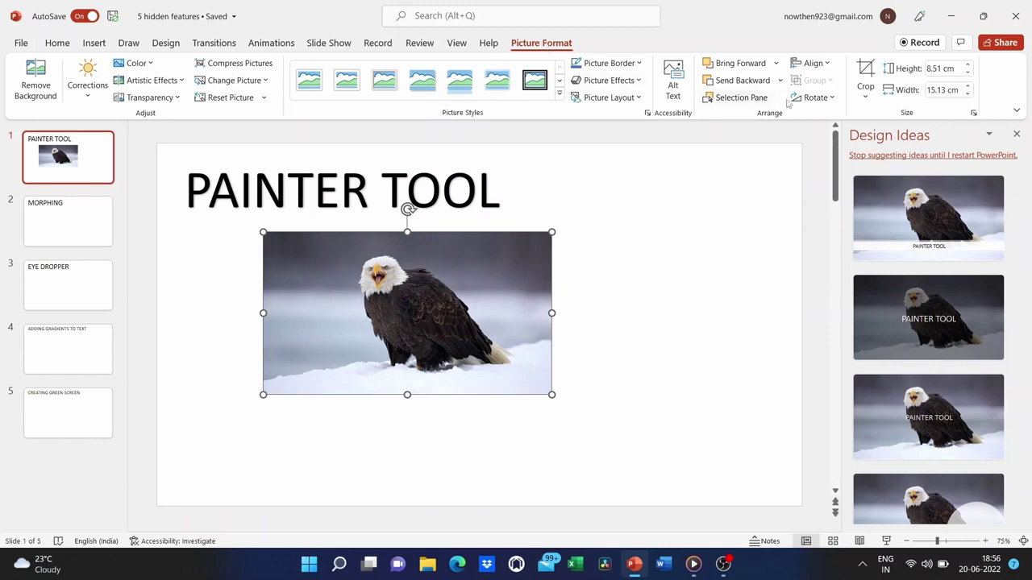
left_click(870, 76)
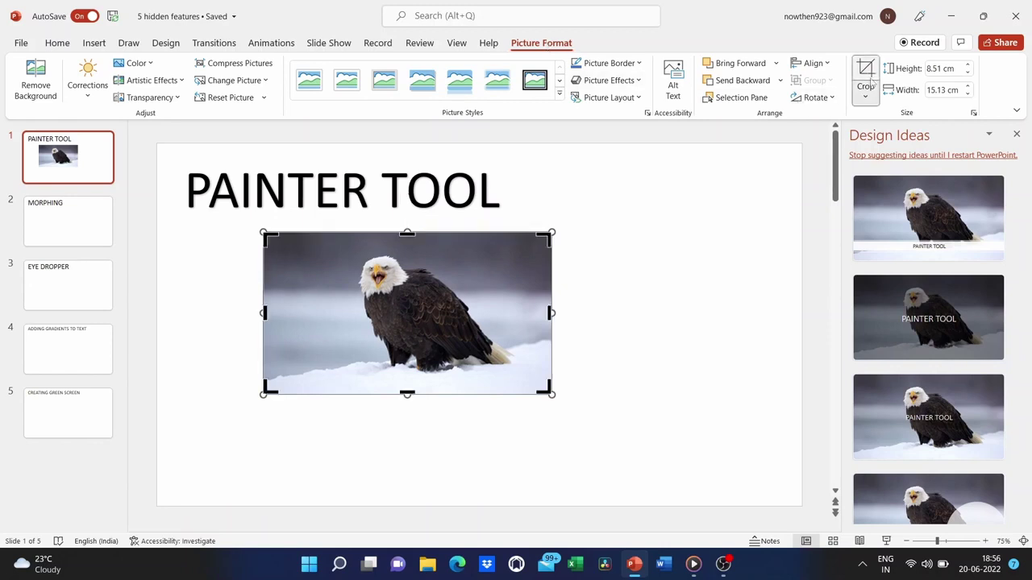
left_click(873, 96)
mouse_move(889, 136)
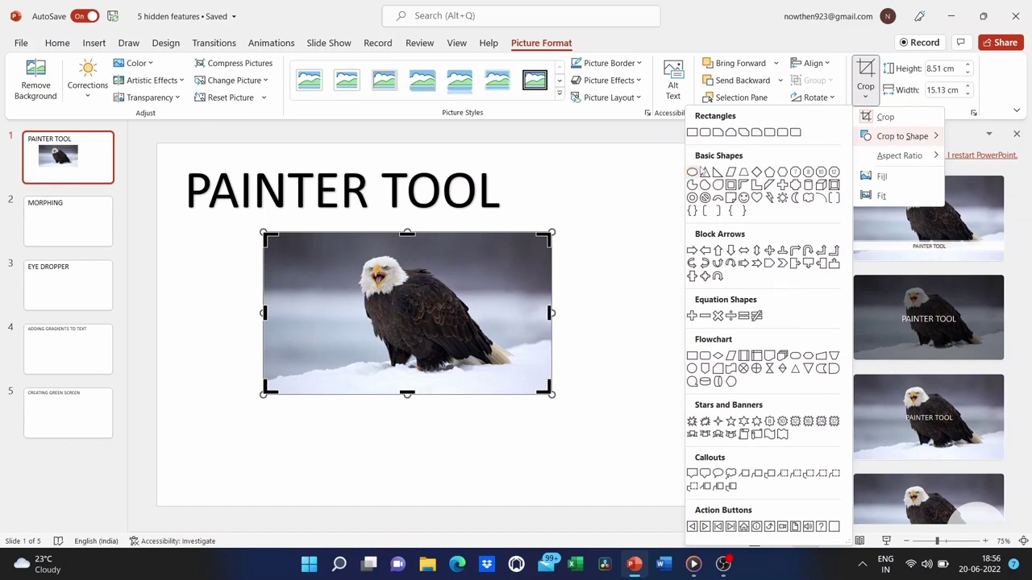
left_click(692, 173)
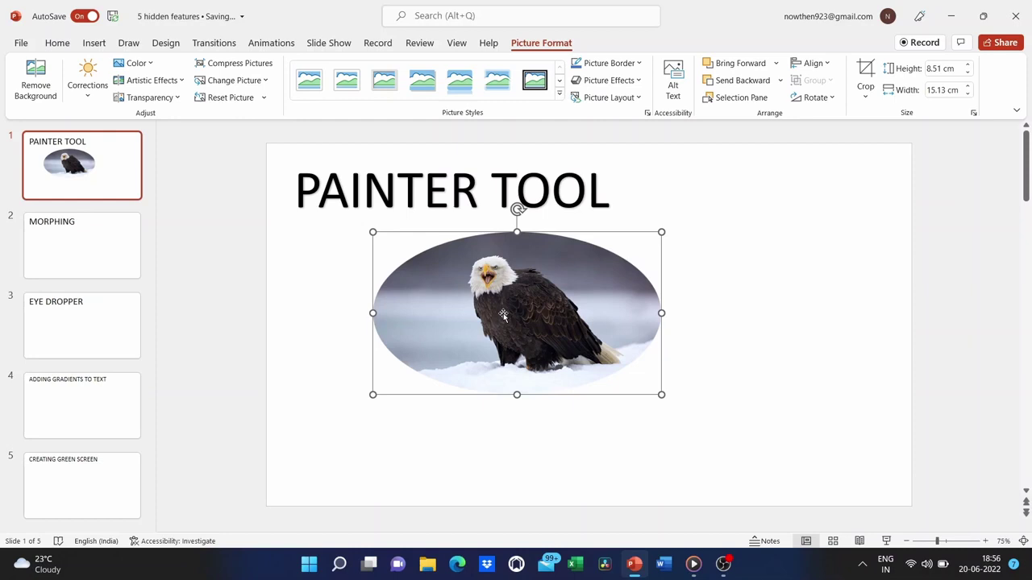
Trim the oval's left and right sides inward so it becomes a circle
left_click(865, 74)
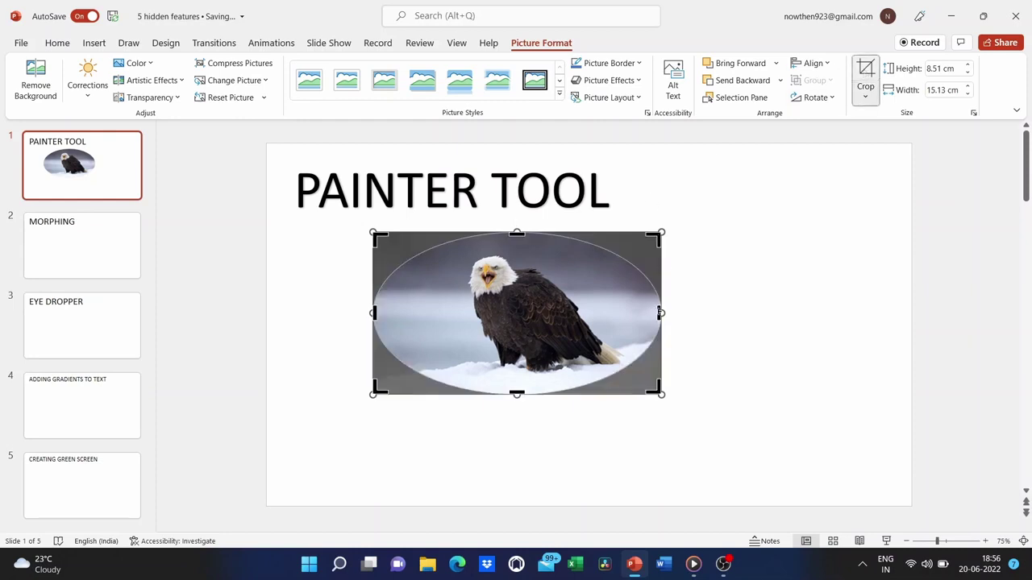
left_click_drag(659, 313, 613, 313)
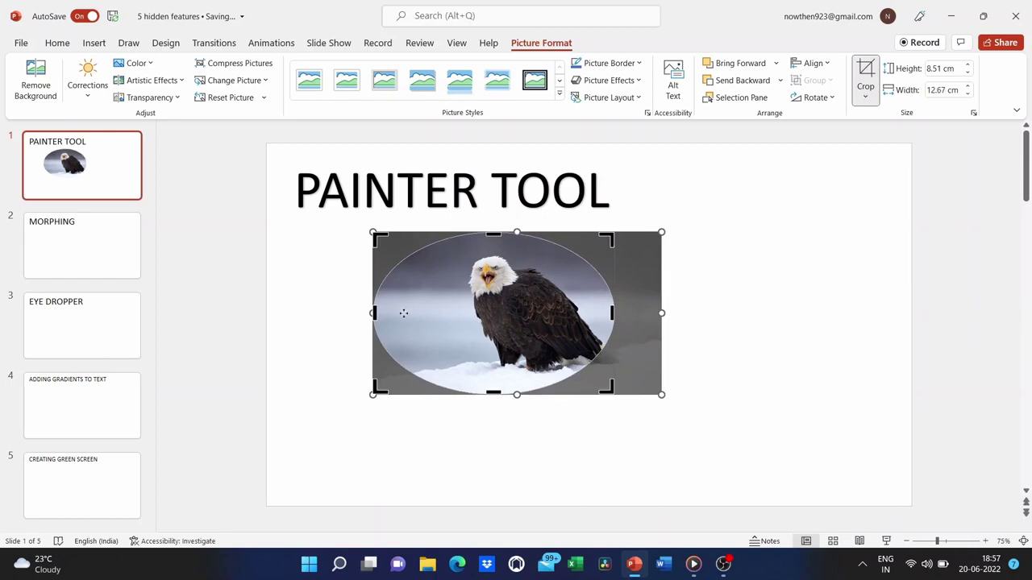
left_click_drag(373, 313, 436, 310)
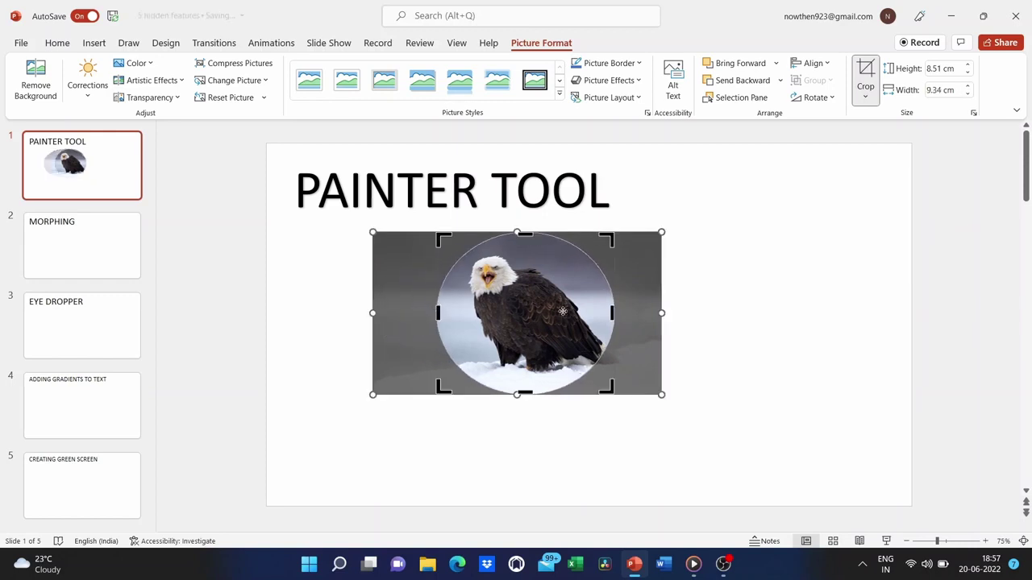
left_click(714, 288)
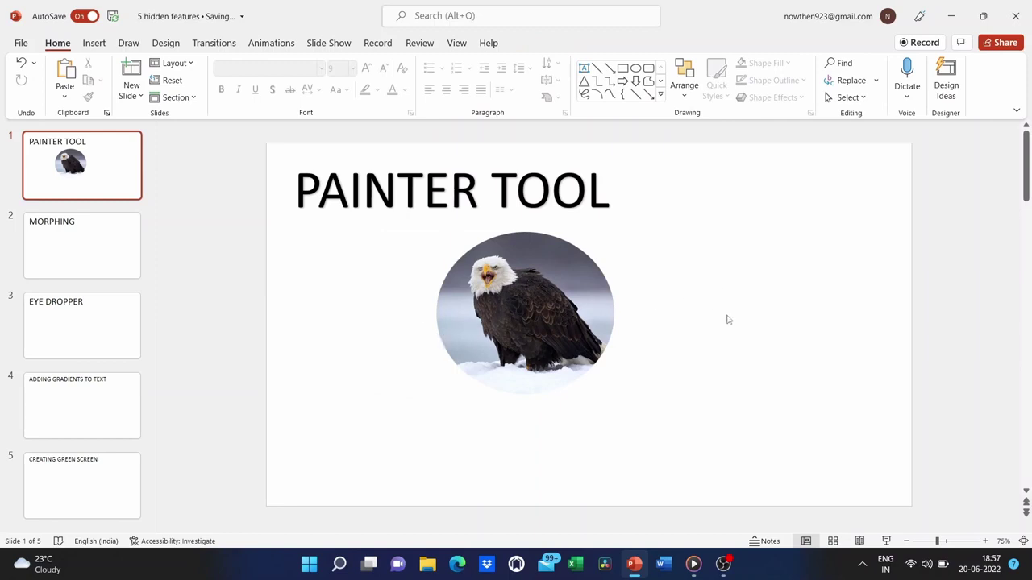
Nudge the eagle left, then insert the lion photo from the Animals online pictures
left_click(529, 310)
left_click_drag(529, 311, 469, 313)
left_click(93, 43)
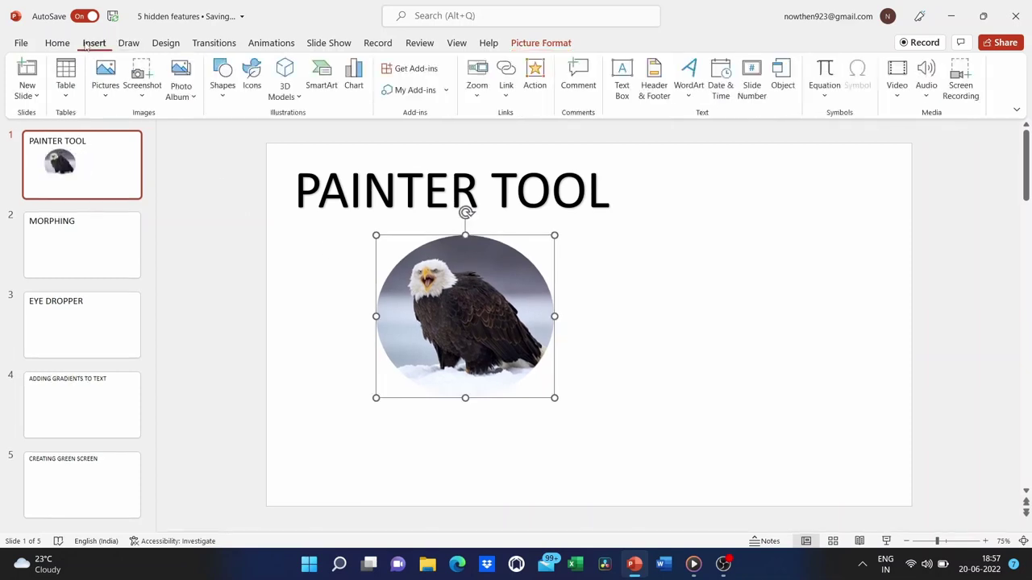
left_click(113, 86)
left_click(129, 176)
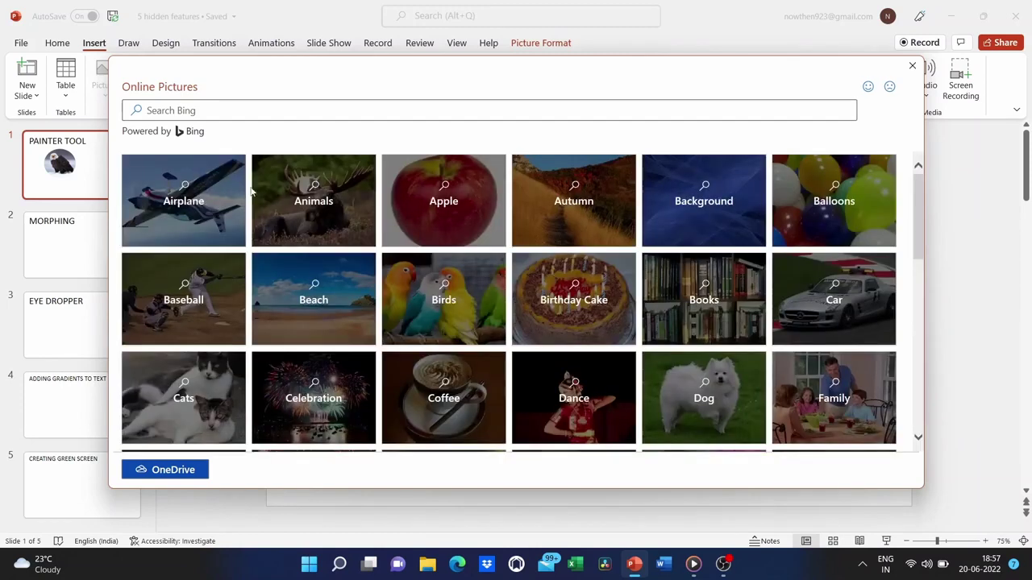
left_click(297, 204)
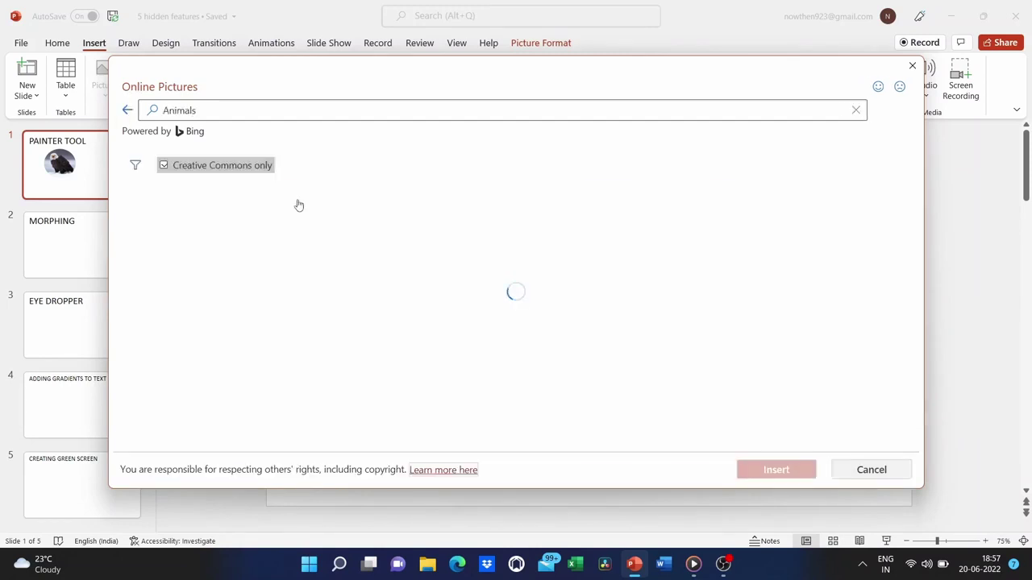
scroll(443, 349, "down", 2)
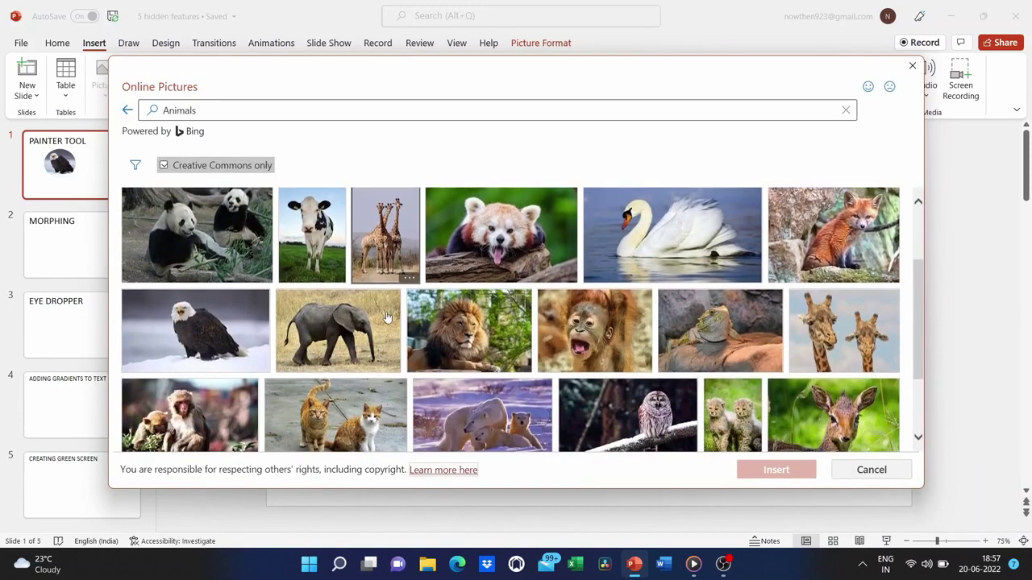
left_click(443, 349)
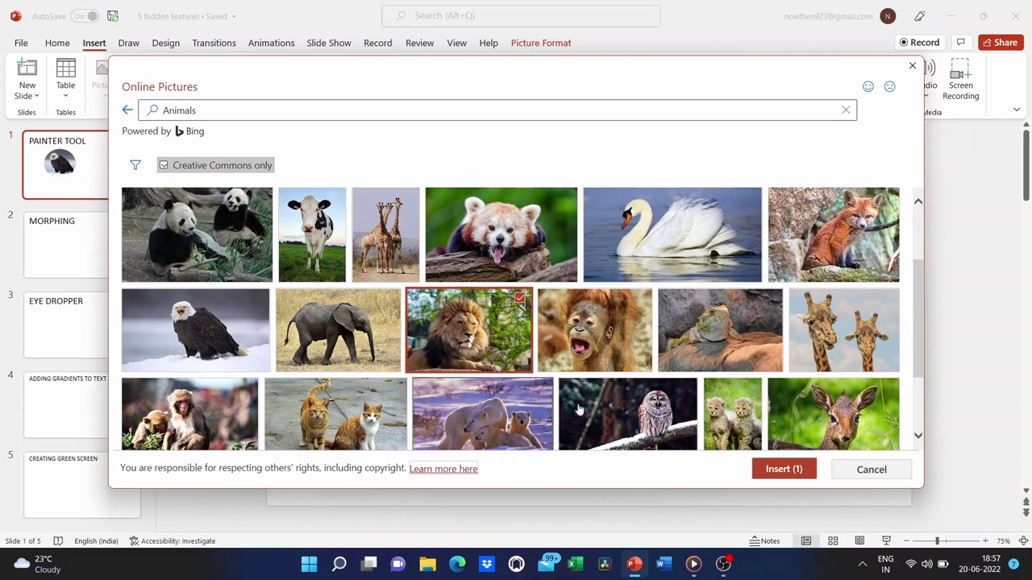
left_click(782, 469)
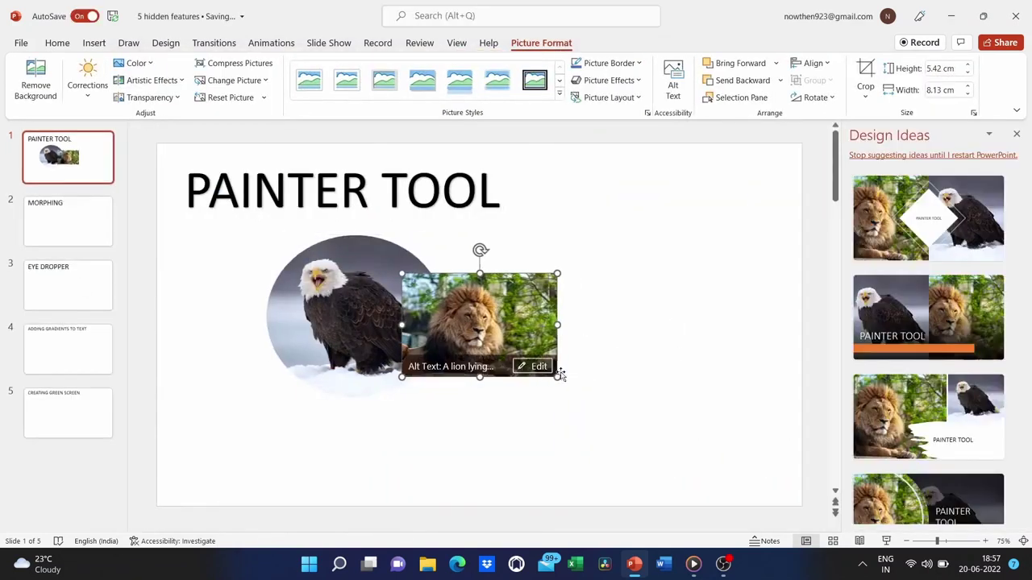
Resize the lion photo and position it beside the circular eagle
left_click_drag(558, 375, 720, 486)
left_click_drag(591, 376, 611, 358)
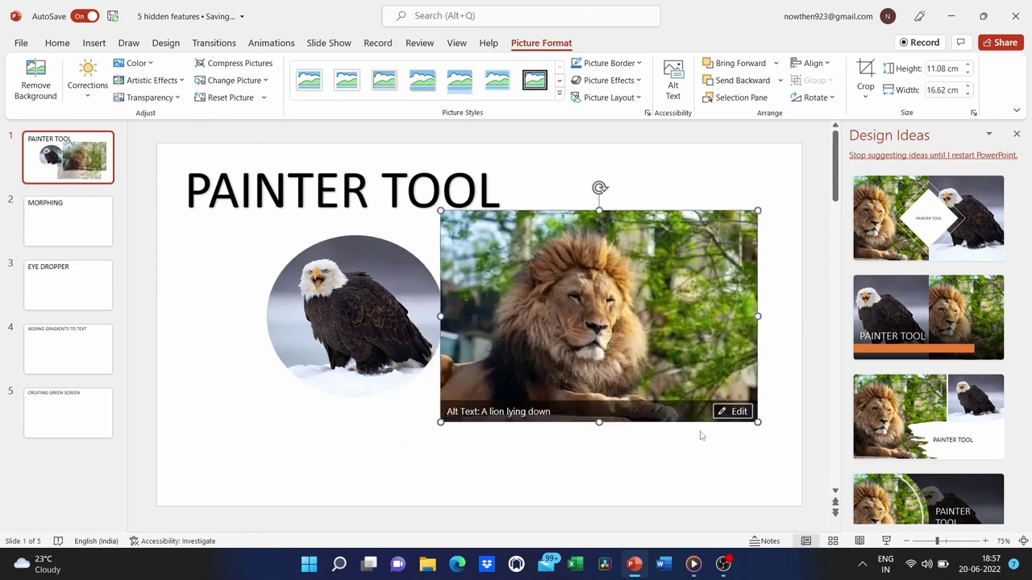
left_click_drag(758, 422, 560, 365)
left_click_drag(532, 294, 570, 314)
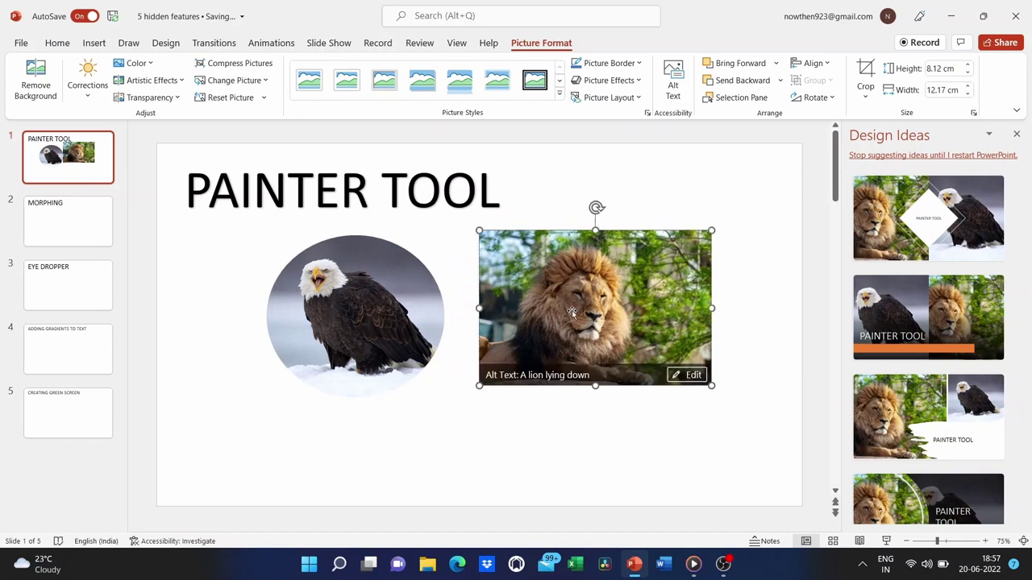
Copy the eagle's oval crop onto the lion with Format Painter, undoing a mistaken first attempt
left_click(57, 44)
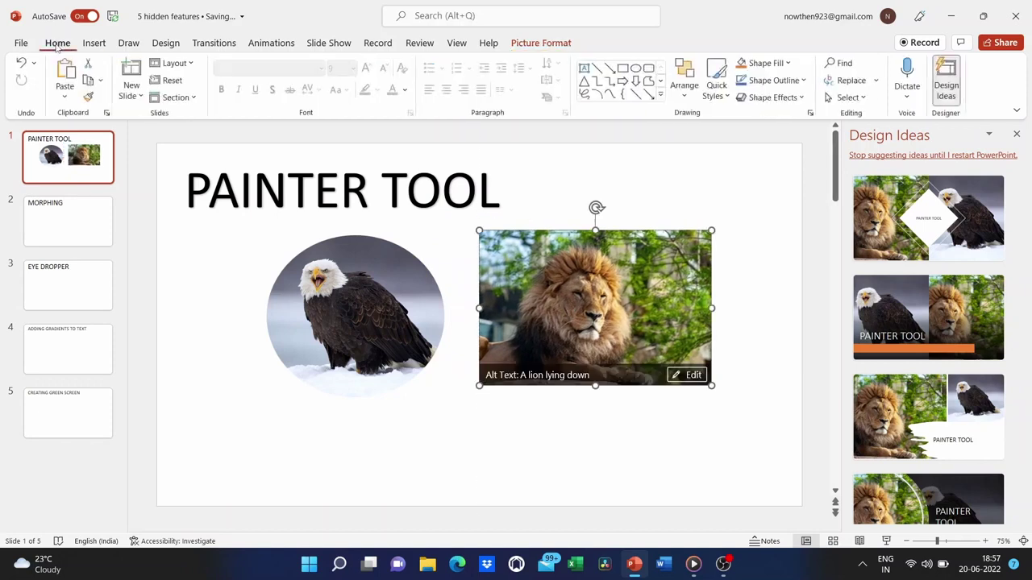
left_click(89, 97)
left_click(307, 296)
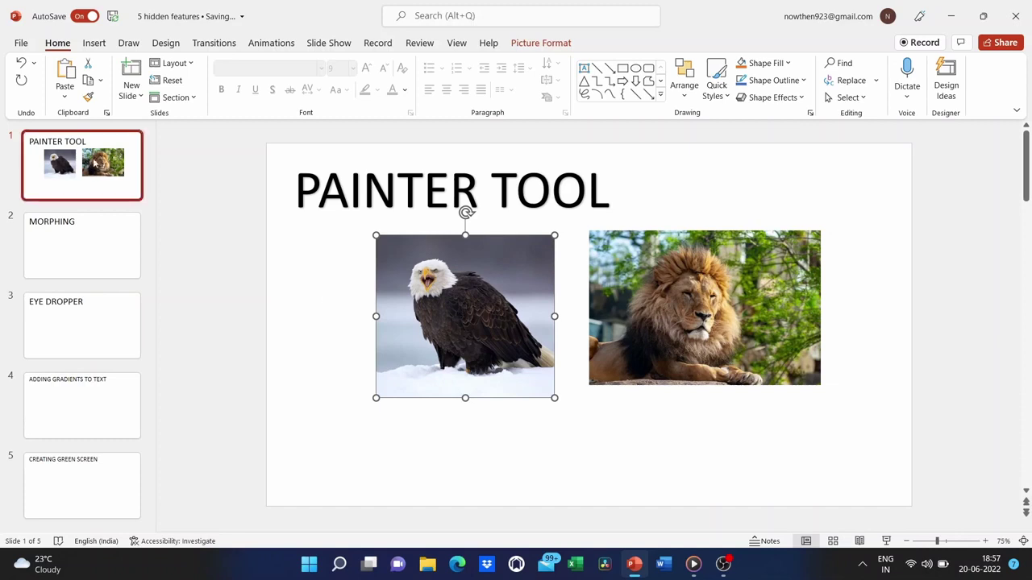
key("ctrl+z")
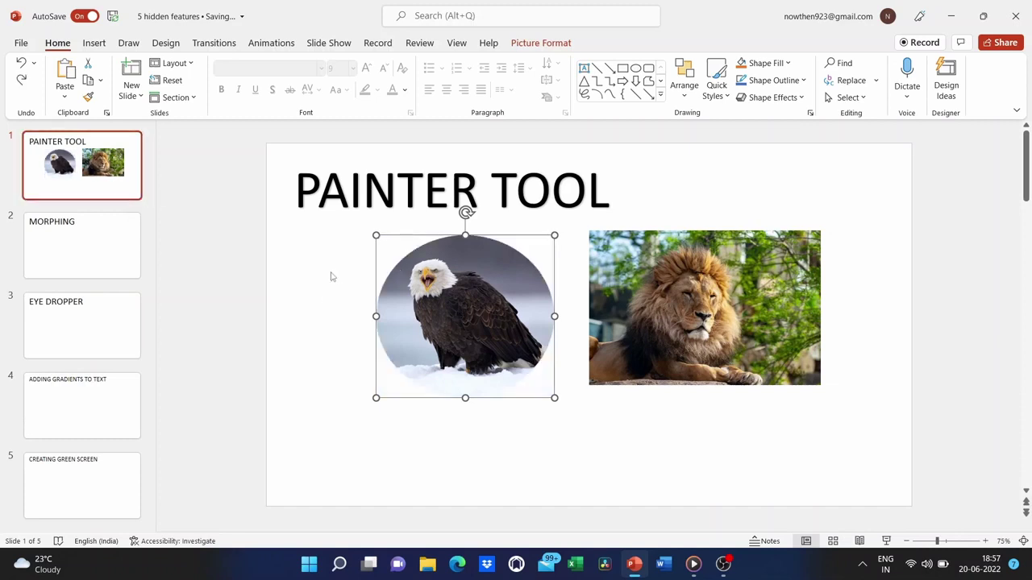
left_click(88, 97)
left_click(747, 279)
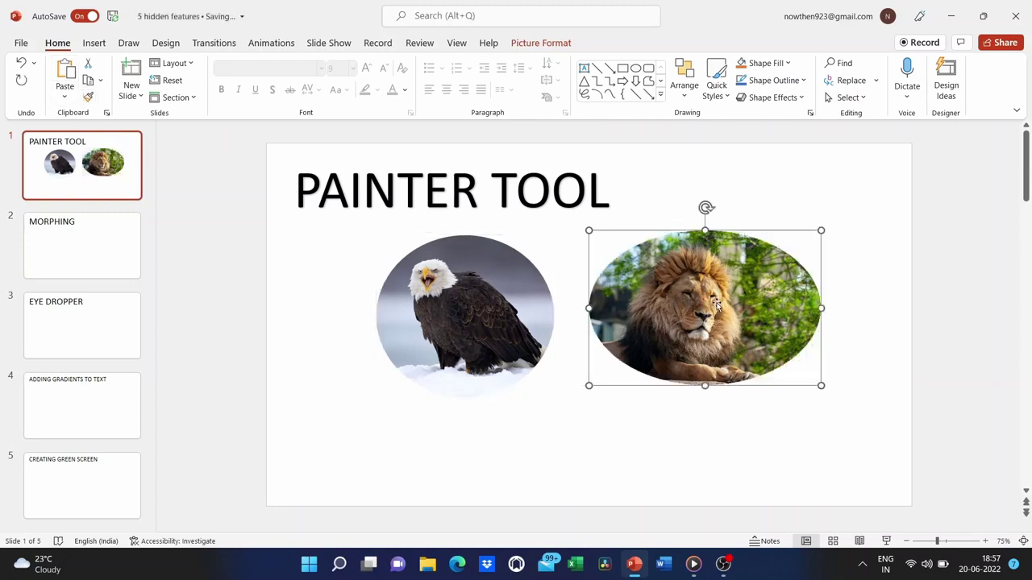
Trim the lion oval's right and left sides so it becomes a circle
left_click(777, 175)
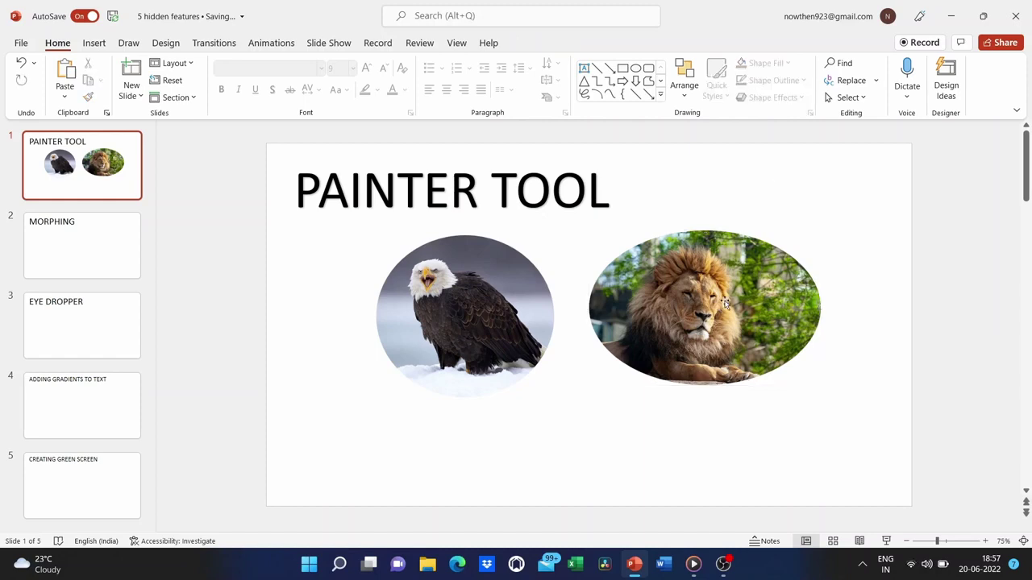
left_click(725, 304)
left_click_drag(821, 308, 783, 308)
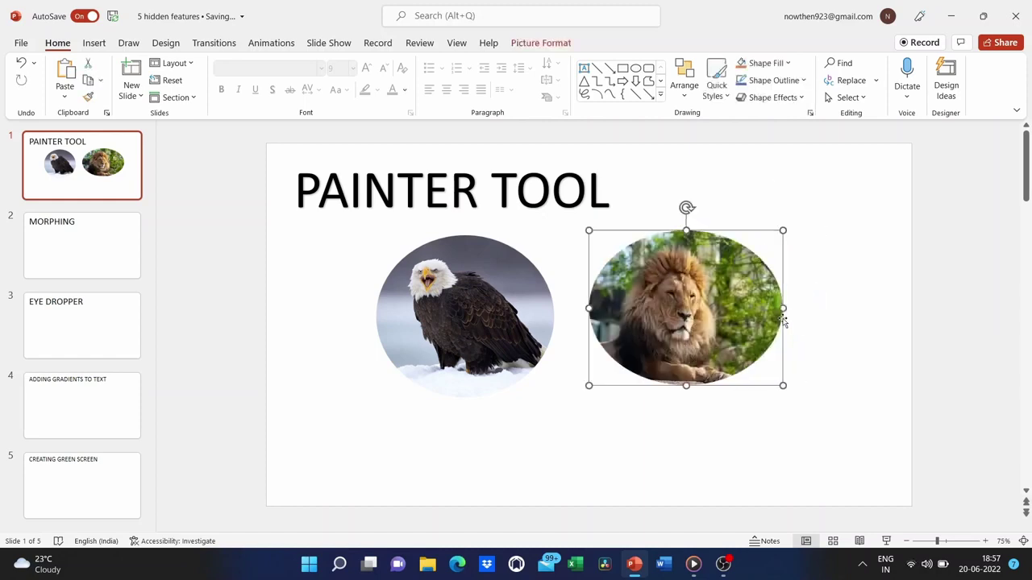
left_click_drag(589, 308, 619, 308)
left_click(576, 264)
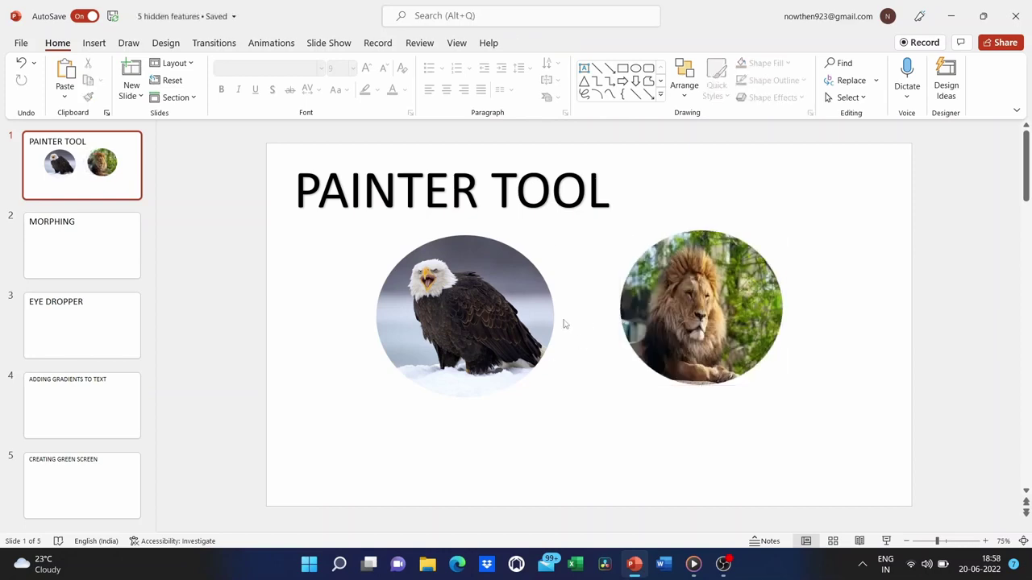
Set the eagle picture's transparency to 52% in the Format Picture pane
right_click(451, 316)
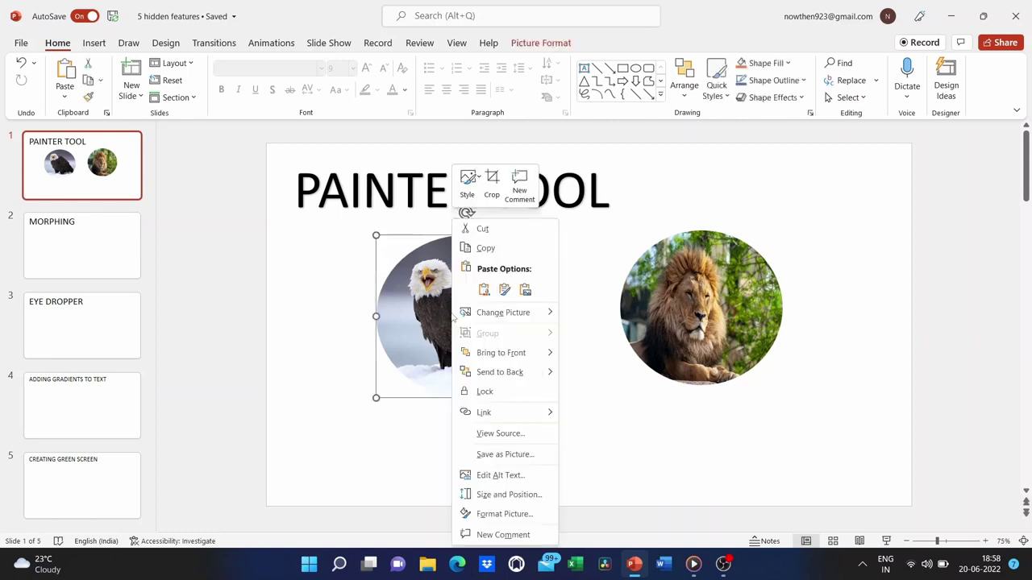
left_click(491, 513)
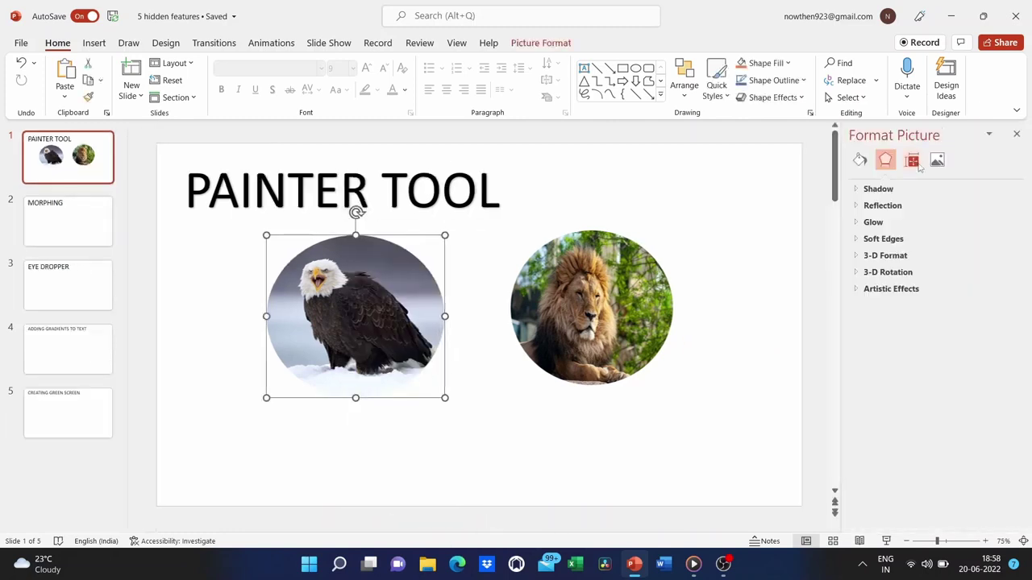
left_click(937, 160)
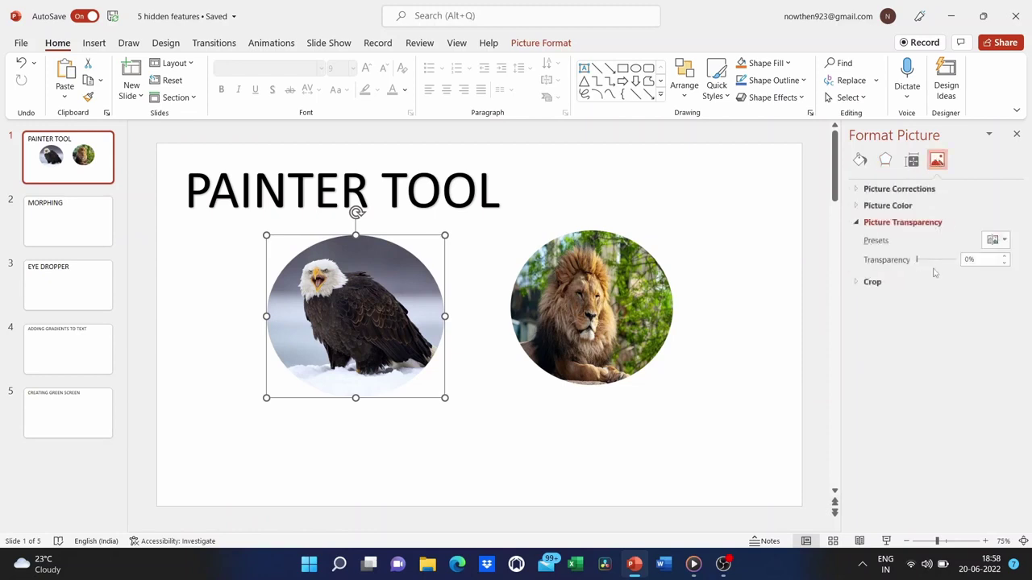
left_click_drag(917, 262, 937, 267)
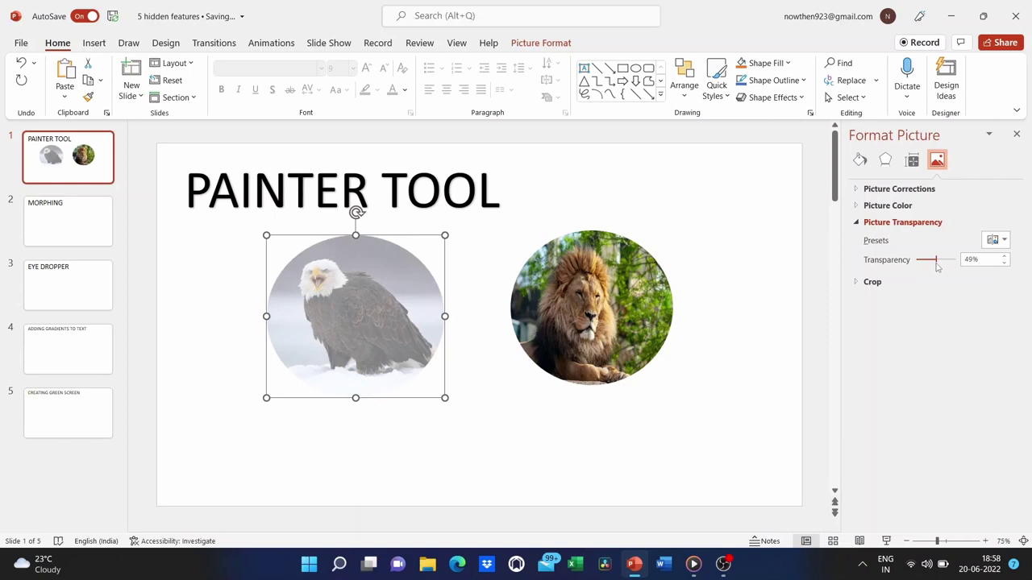
left_click(751, 356)
Review the transparency settings of the lion and of both pictures together, leaving the lion opaque
left_click(589, 328)
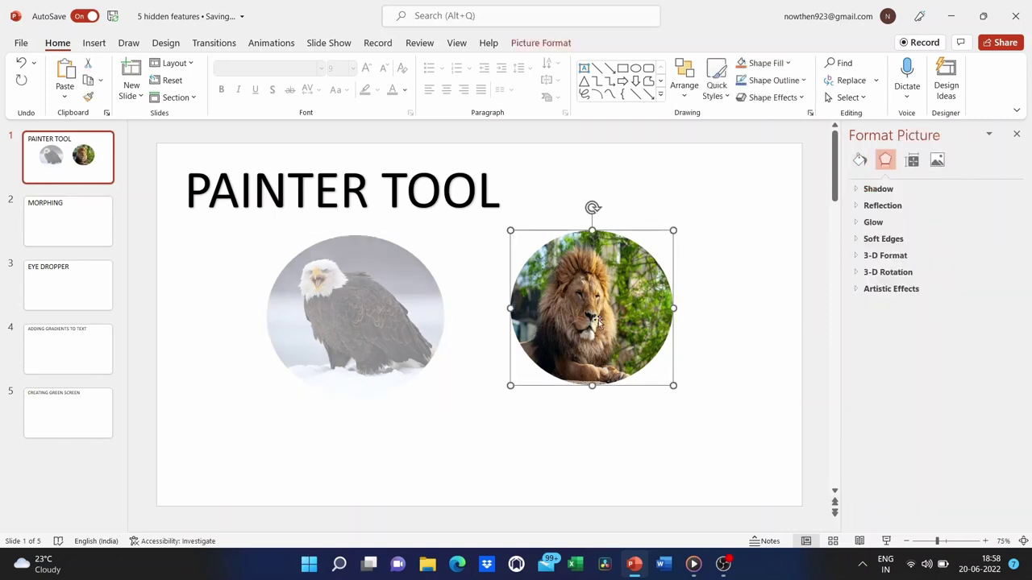
left_click(937, 160)
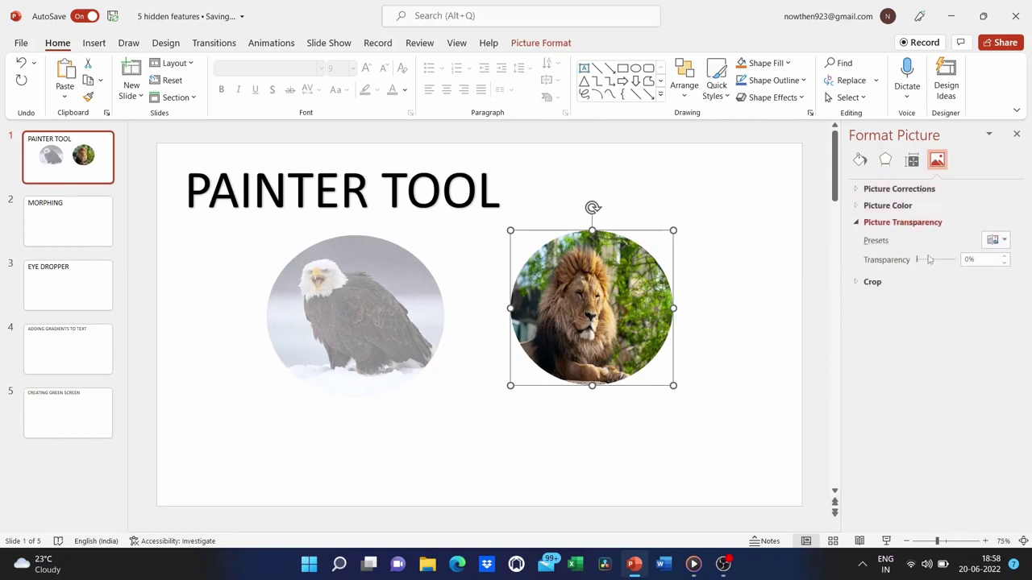
left_click(495, 282)
left_click(370, 287)
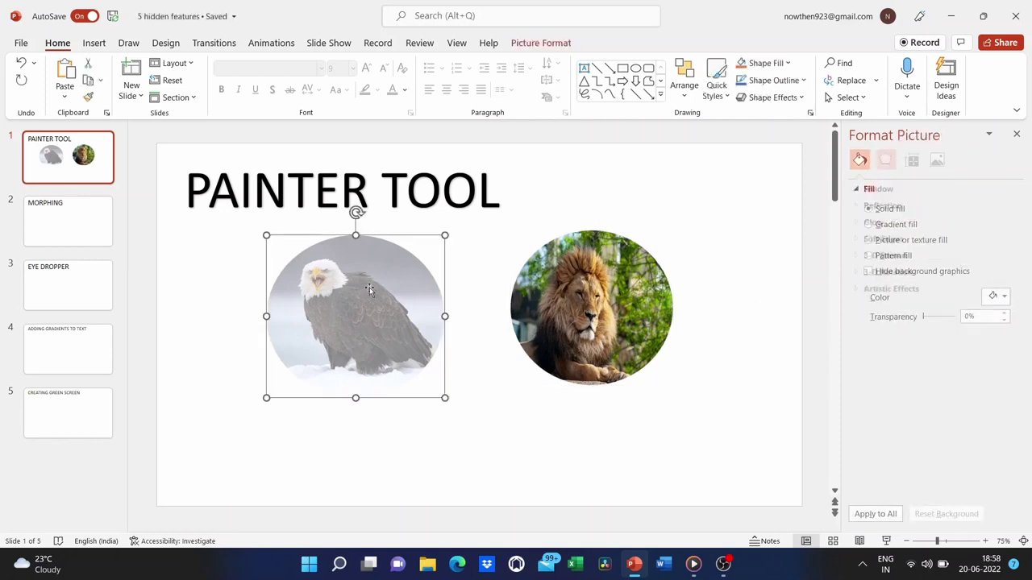
left_click(531, 296, "ctrl")
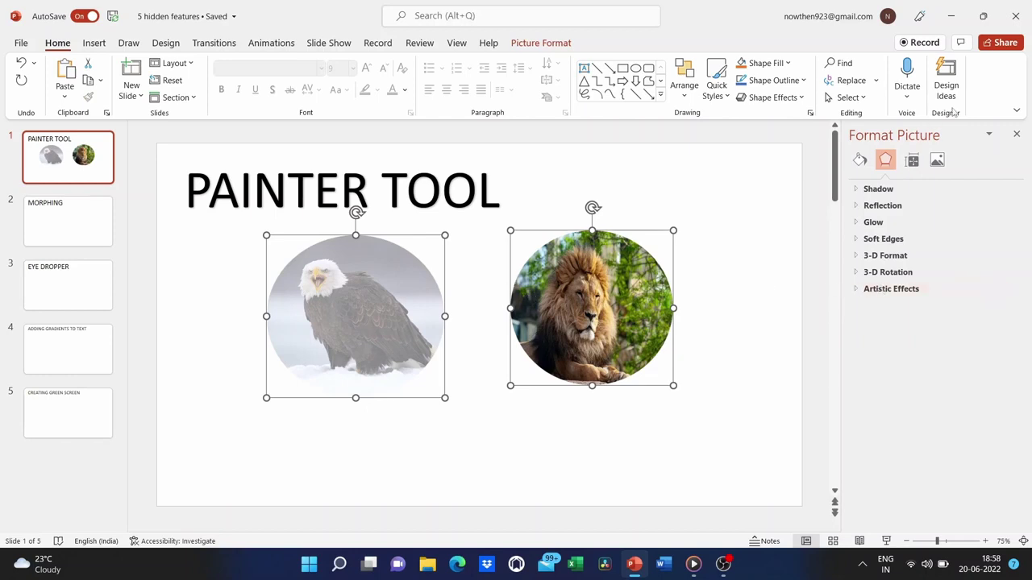
left_click(937, 160)
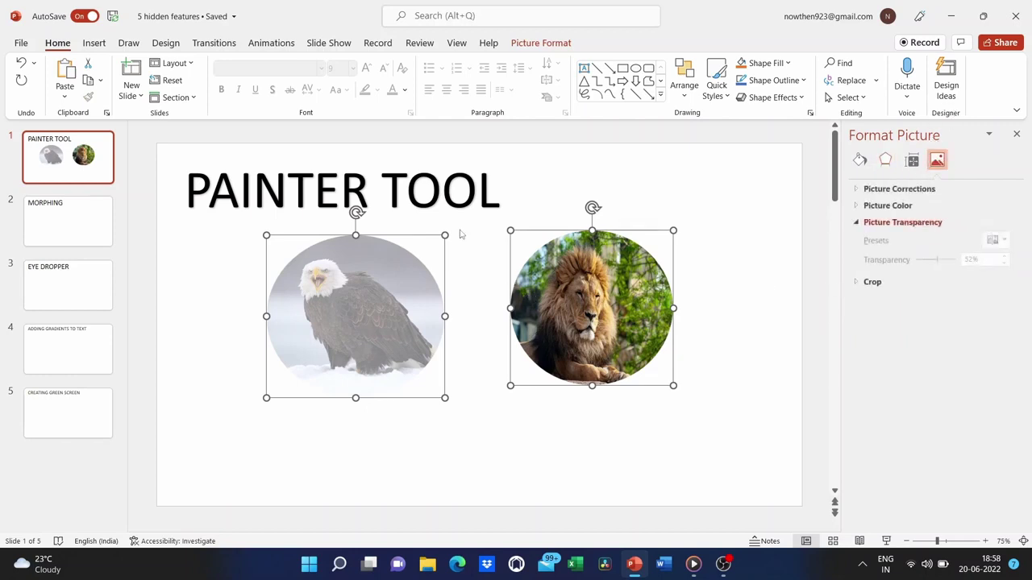
left_click(520, 203)
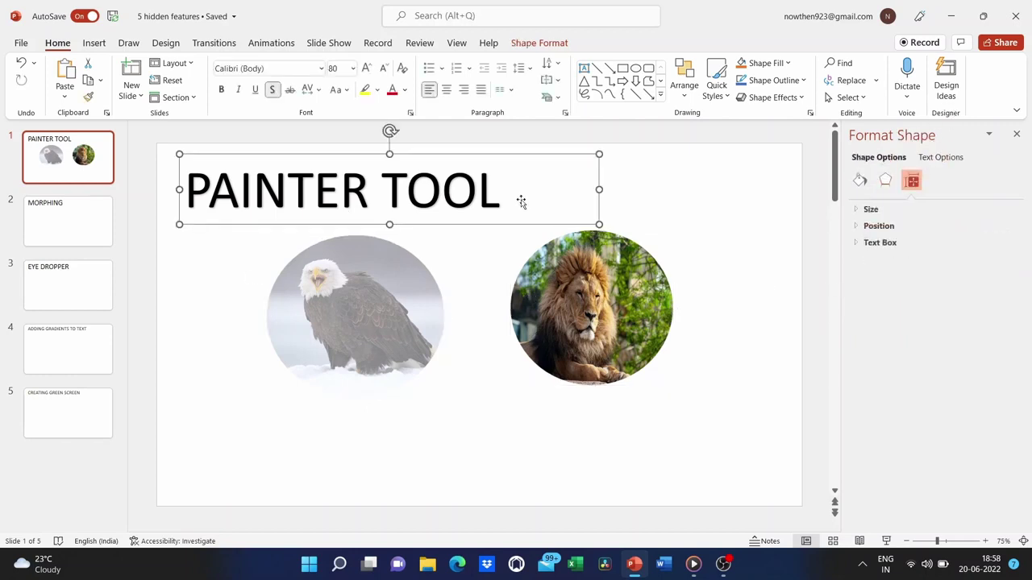
left_click(666, 212)
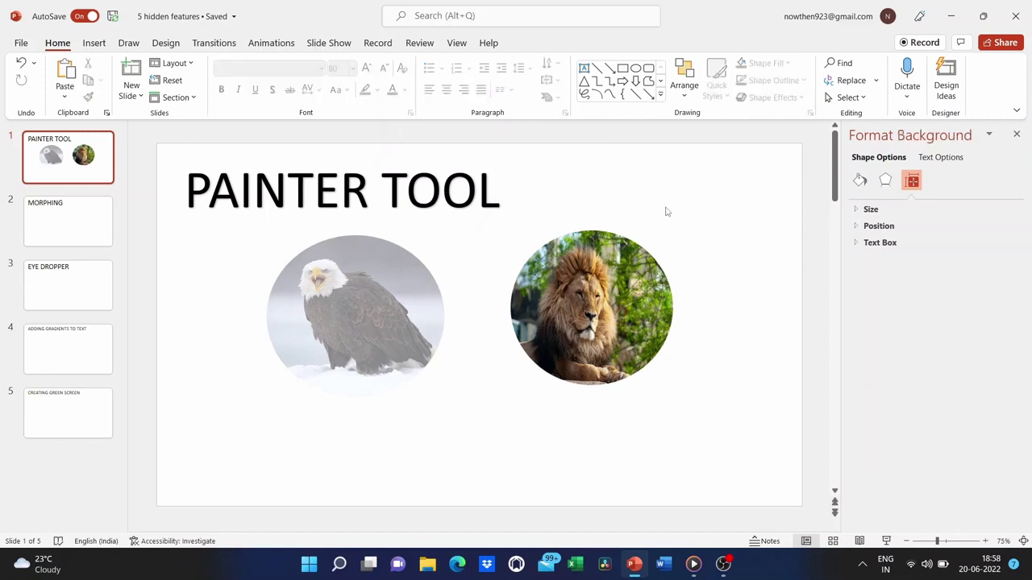
left_click(574, 305)
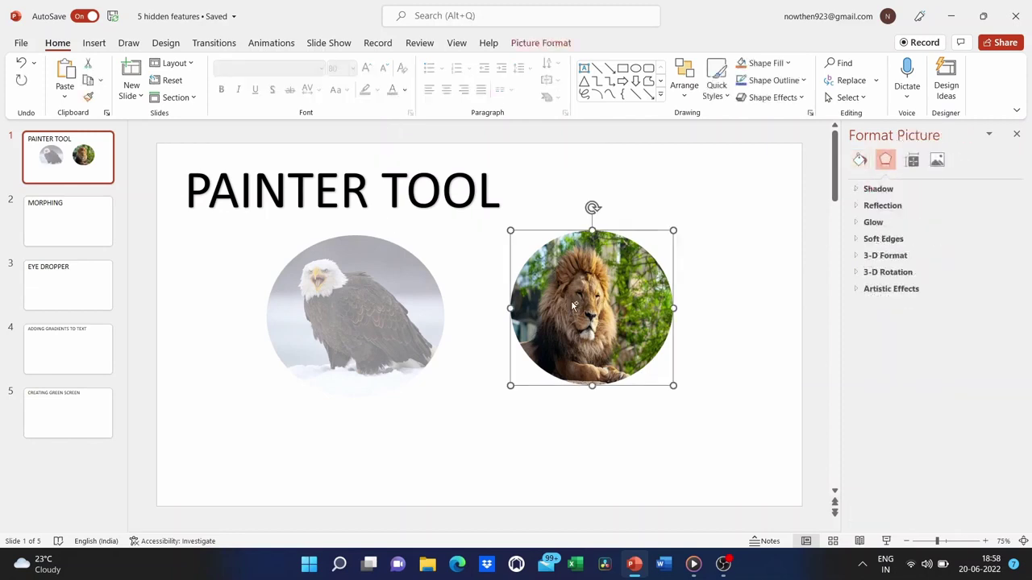
Duplicate the lion circle into extra copies at the lower left and top right
key("ctrl+v")
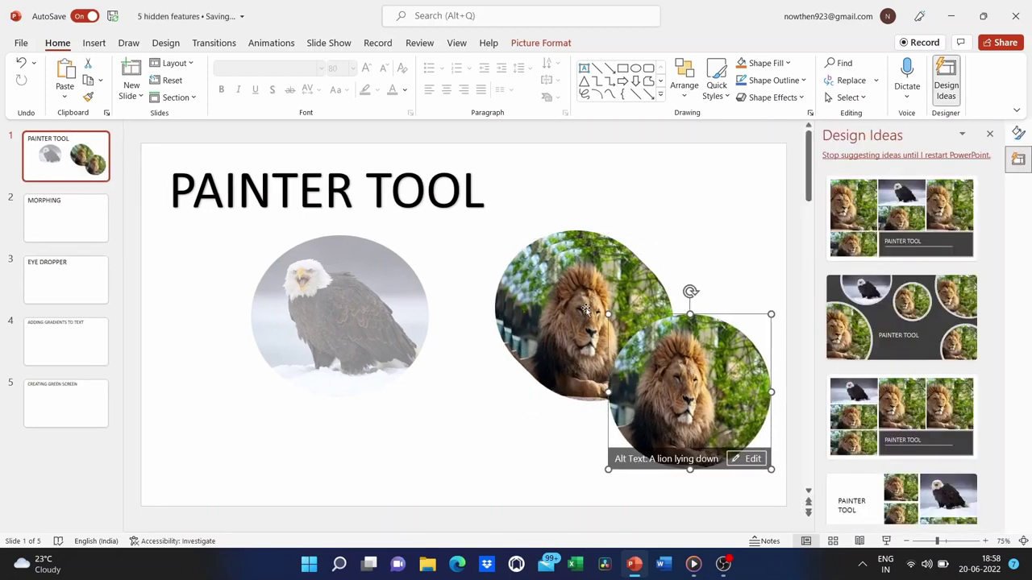
left_click_drag(586, 310, 502, 379)
left_click_drag(554, 307, 685, 213)
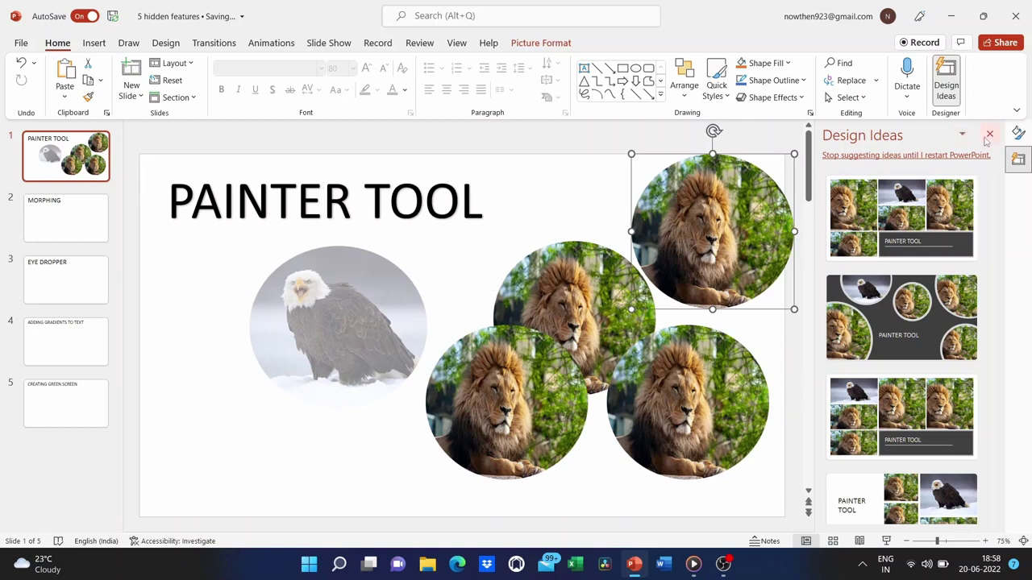
left_click(551, 233)
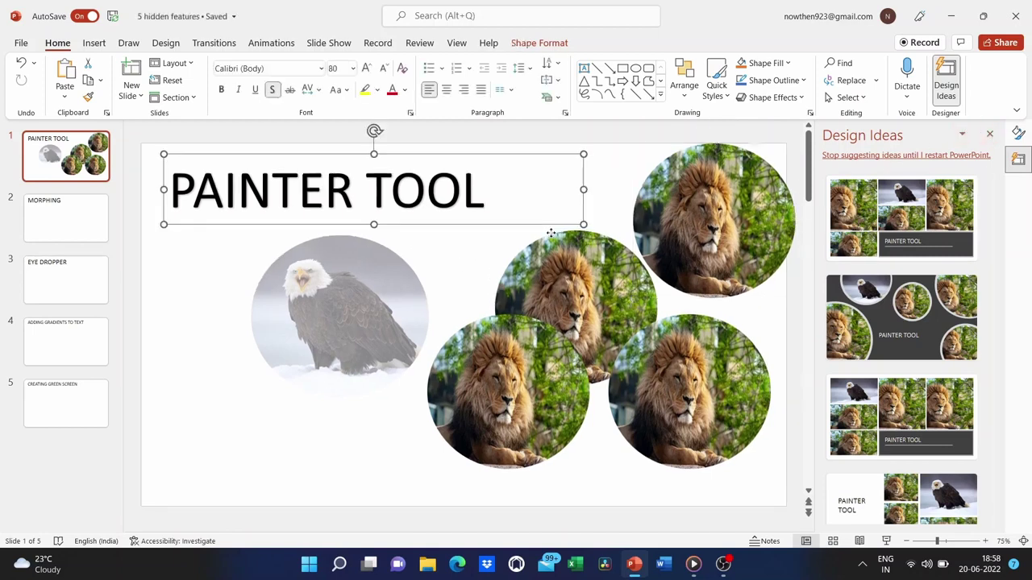
left_click(696, 214)
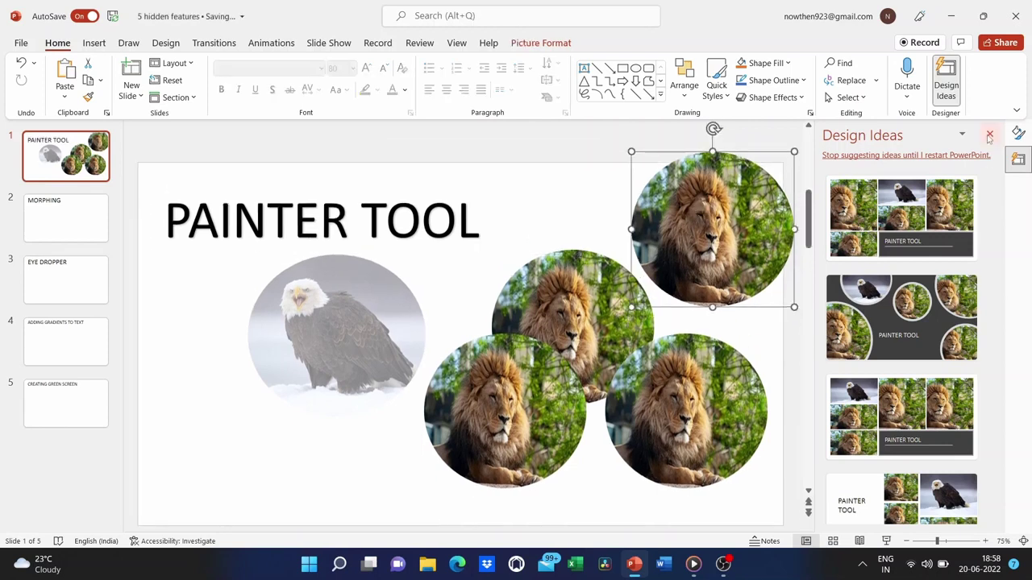
Close the Design Ideas pane and move the middle lion up and left toward the title
left_click(990, 137)
left_click(933, 161)
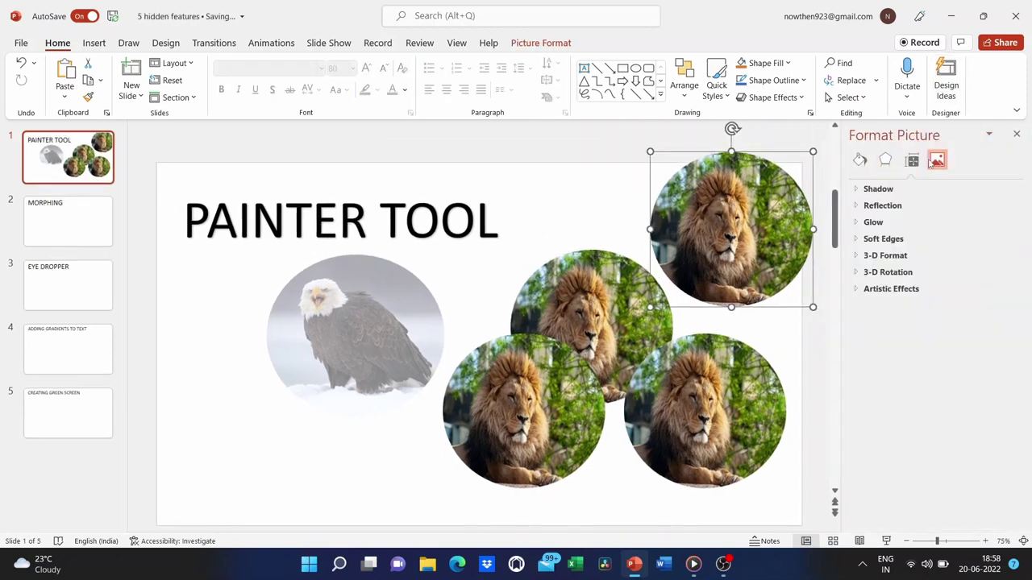
left_click(594, 308)
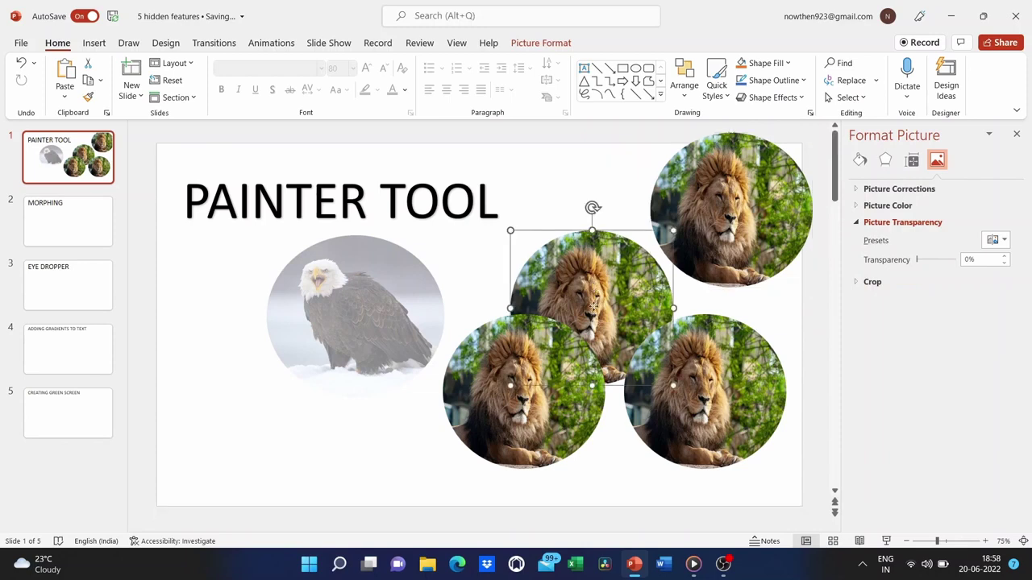
left_click_drag(594, 309, 566, 275)
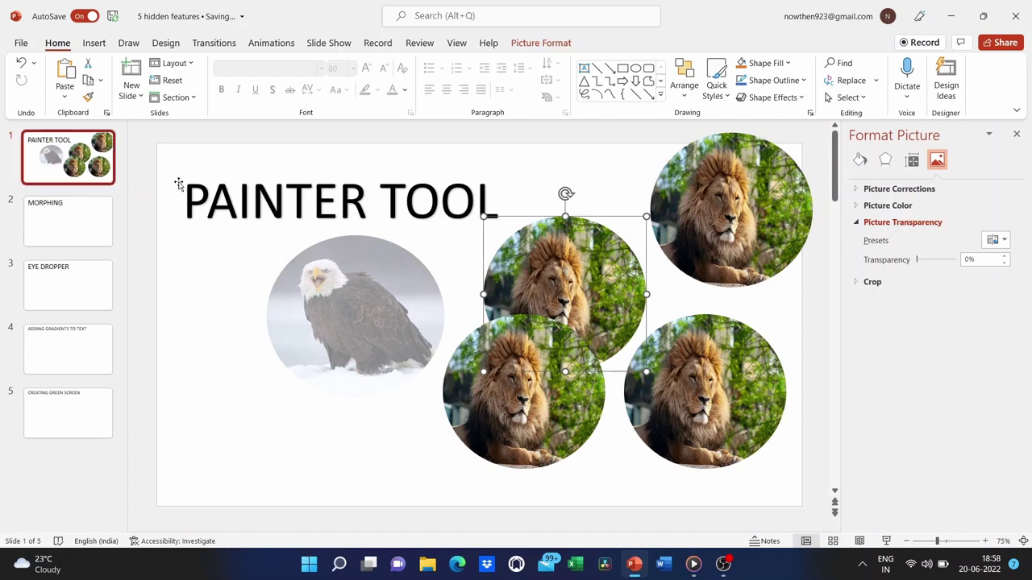
left_click(368, 314)
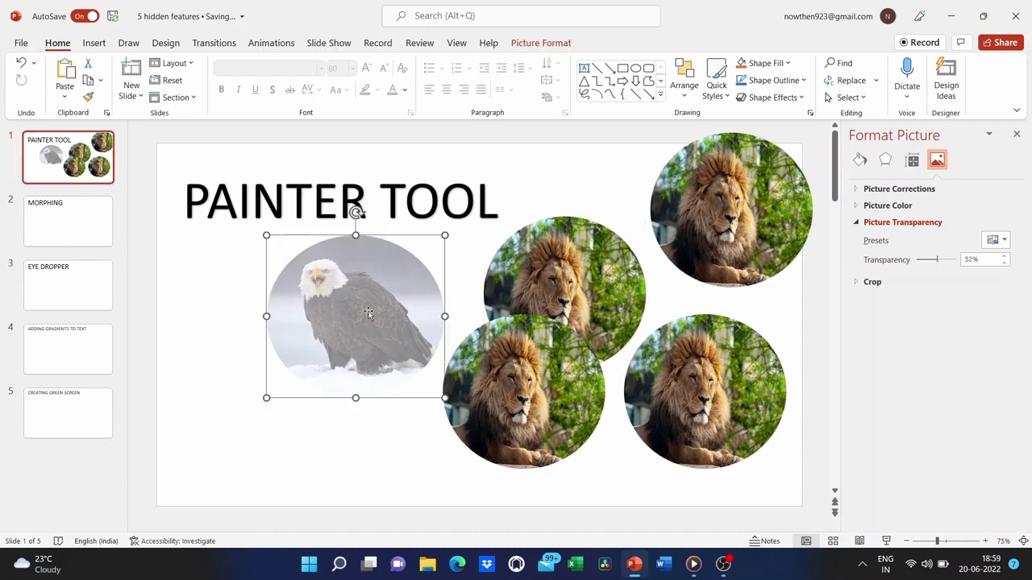
Format-paint the eagle's 52% transparency onto the middle, bottom-left, bottom-right and top lion circles
left_click(569, 194)
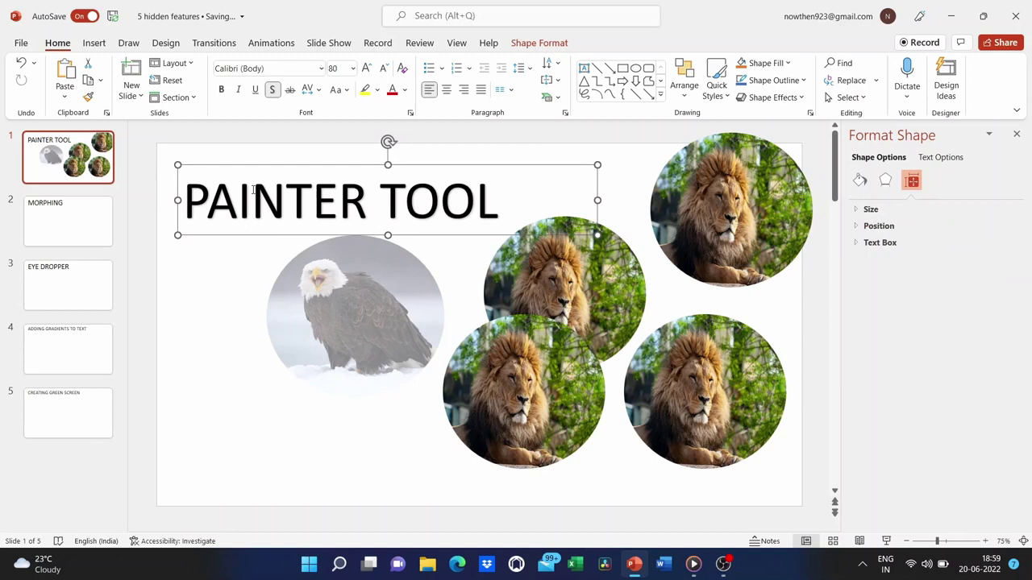
left_click(340, 301)
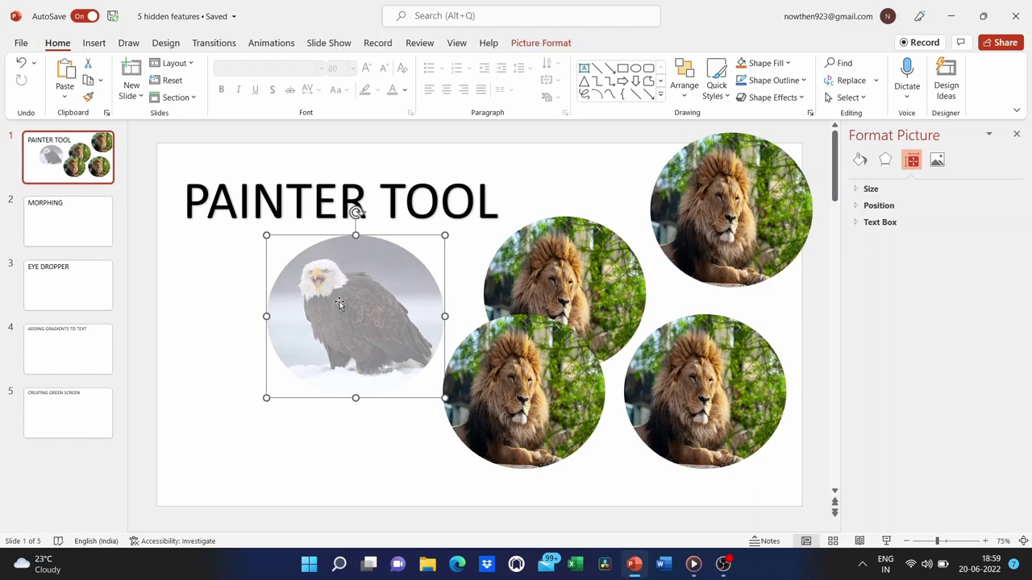
double_click(88, 97)
left_click(571, 285)
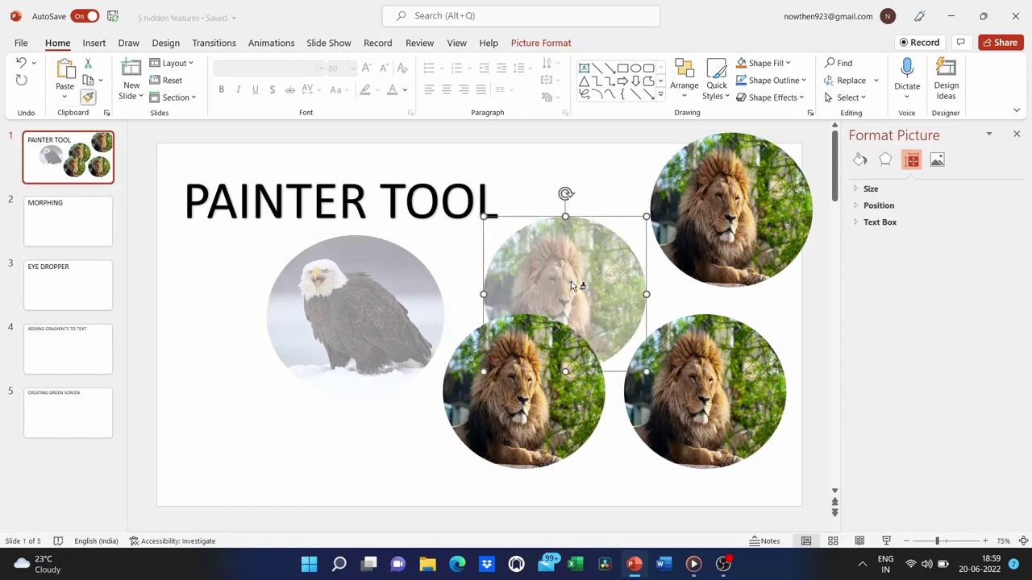
left_click(536, 361)
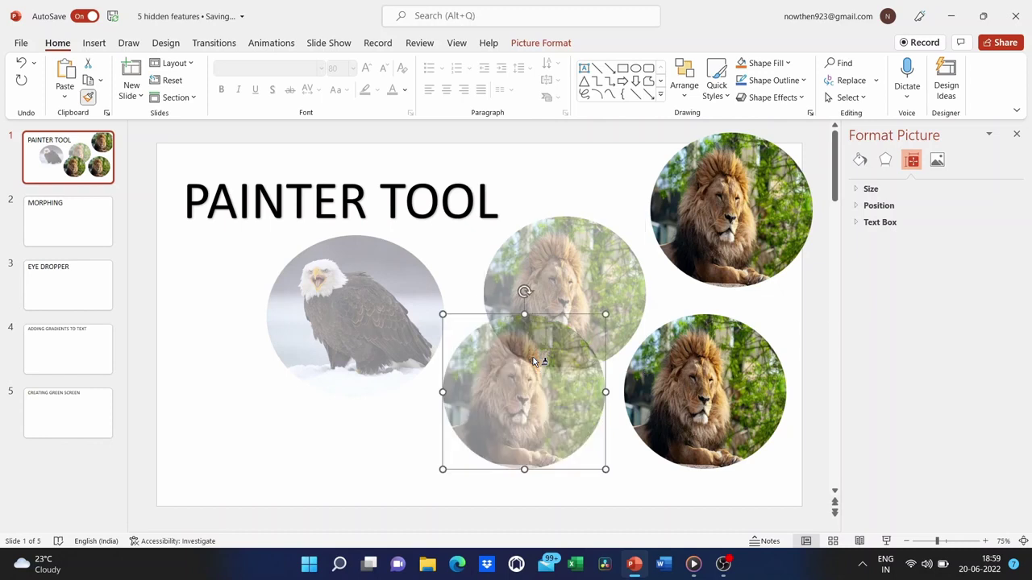
left_click(709, 376)
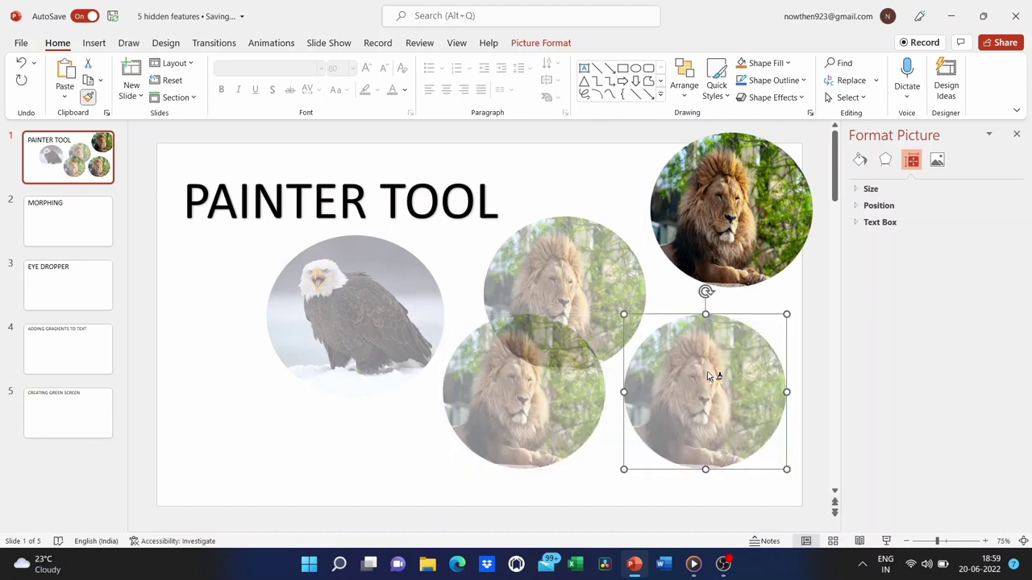
left_click(726, 238)
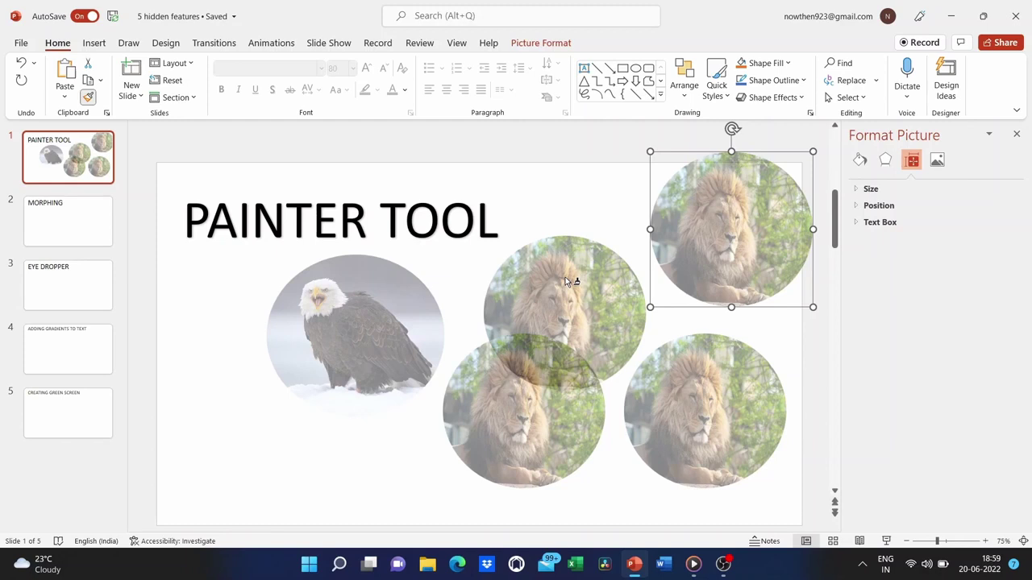
left_click(698, 204)
left_click(598, 208)
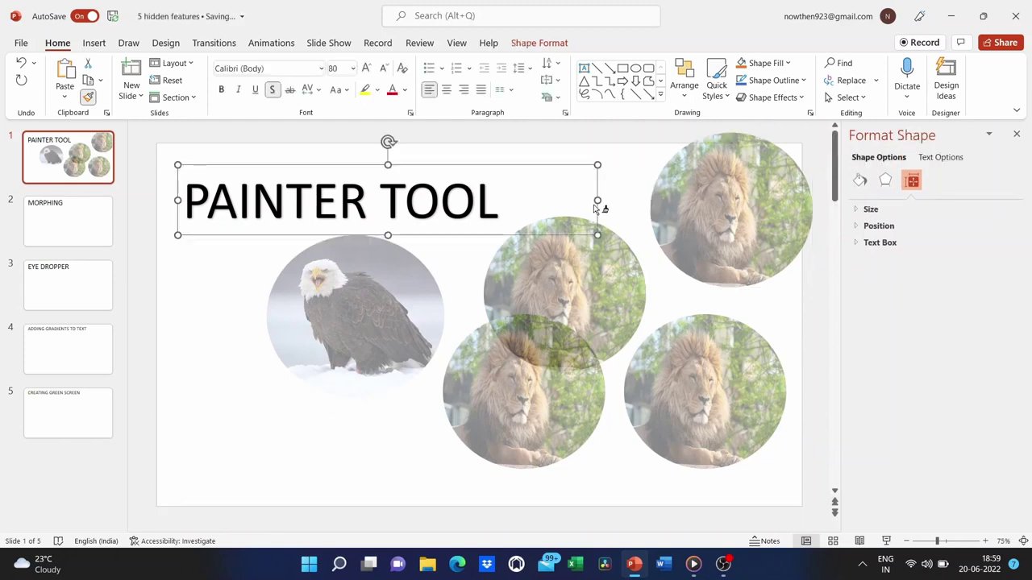
Clear the selection and end the repeated Format Painter mode
left_click(650, 255)
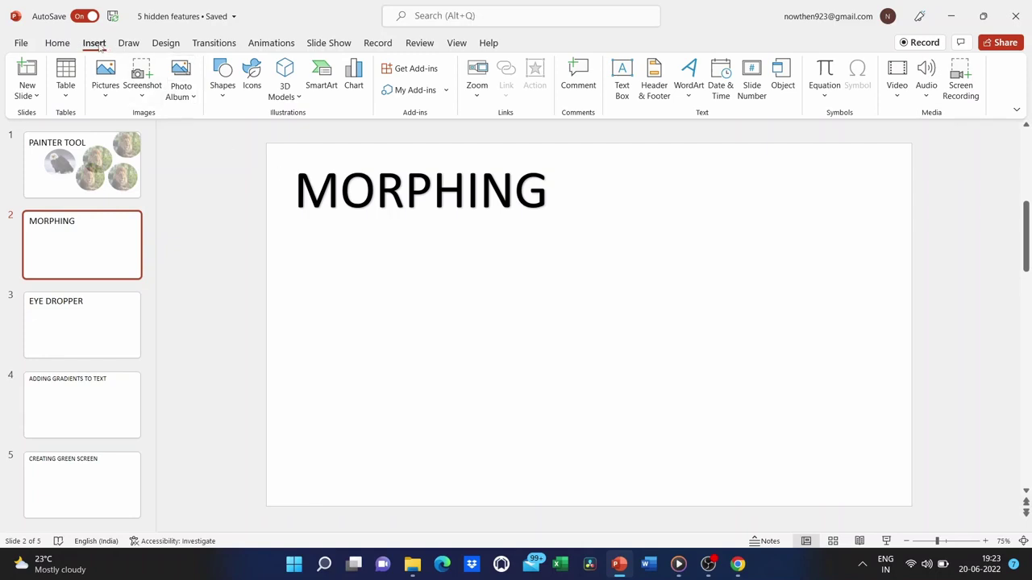
Insert the rocky shoreline photo from the Ocean online pictures category onto the MORPHING slide
left_click(105, 80)
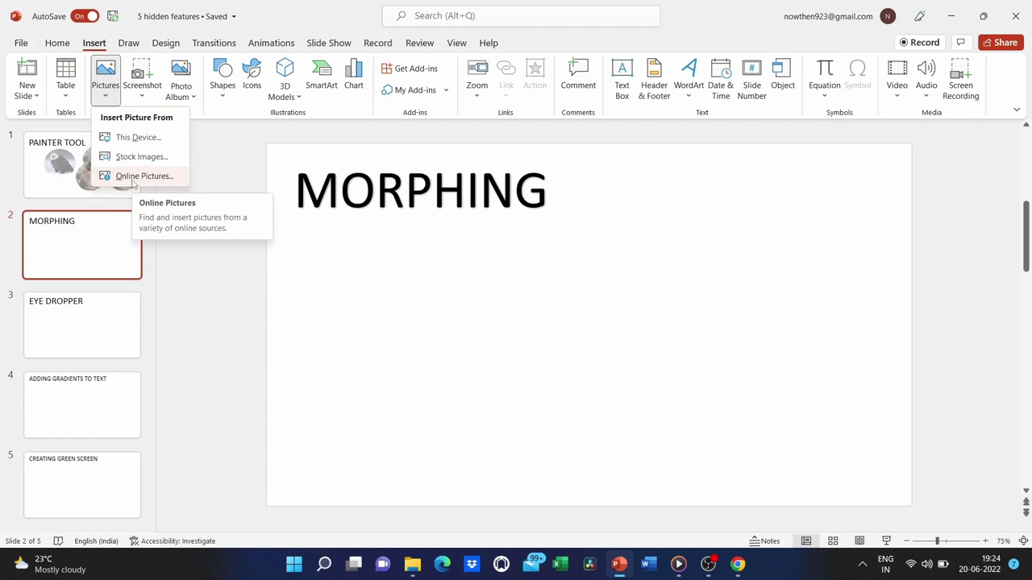
left_click(133, 177)
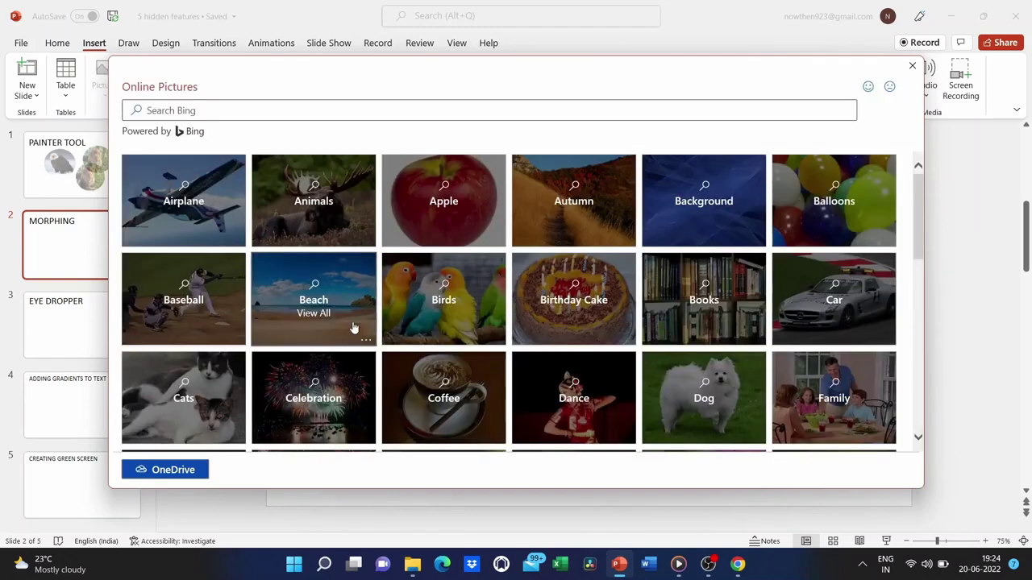
scroll(352, 327, "down", 5)
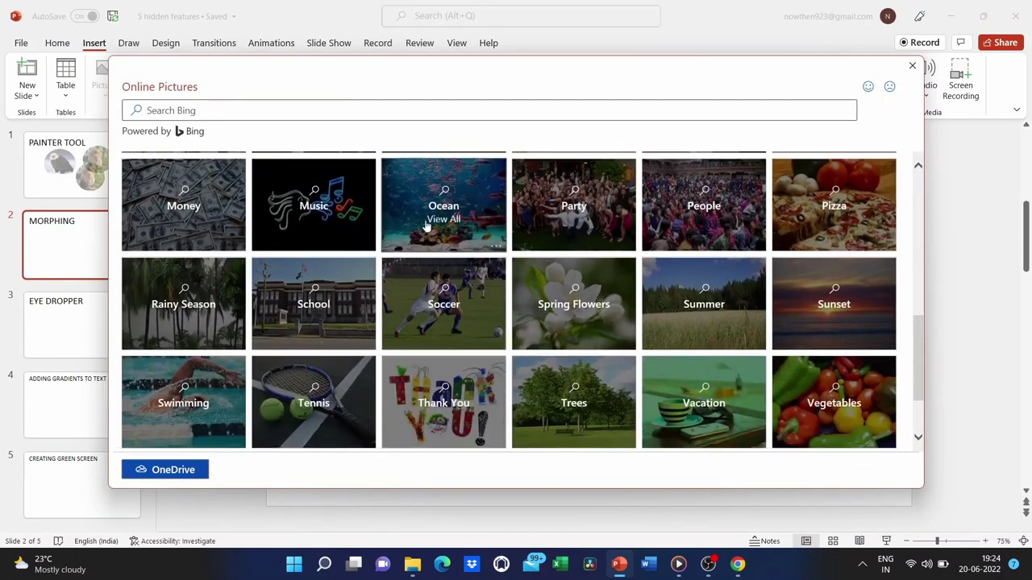
left_click(441, 206)
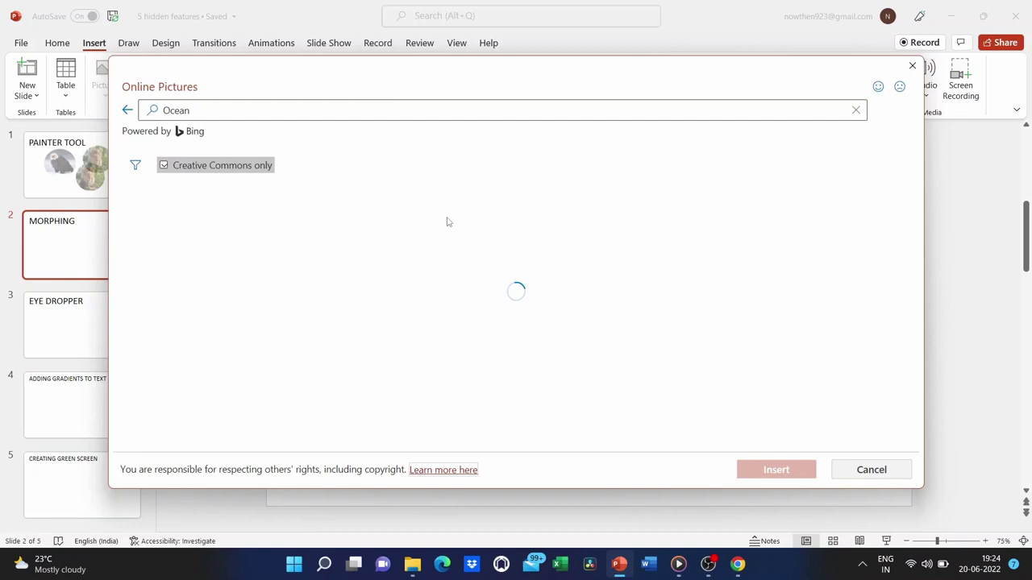
scroll(548, 337, "down", 3)
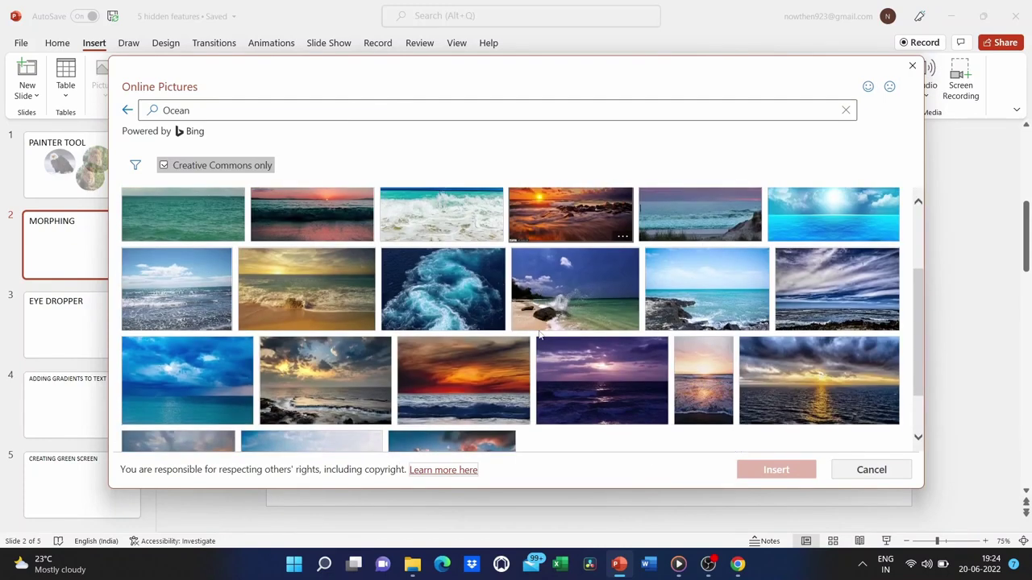
left_click(674, 298)
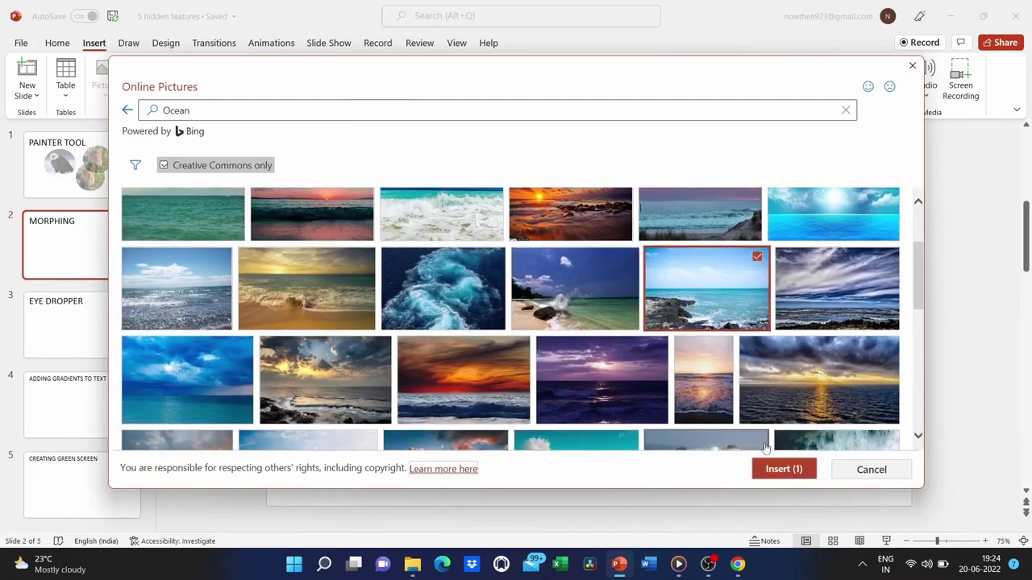
left_click(781, 469)
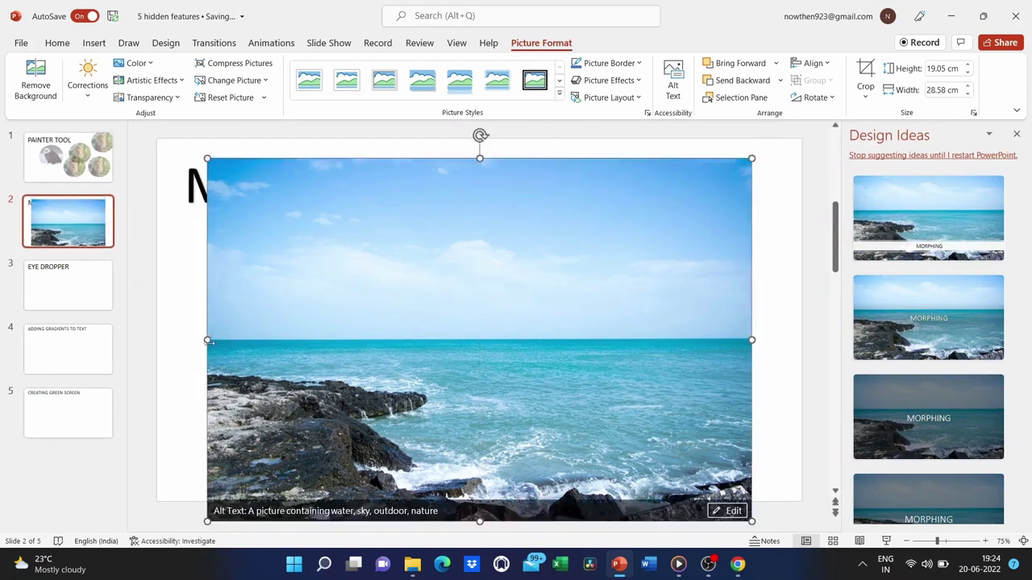
Stretch the ocean photo to the slide edges at 33.87 × 19.12 cm, covering the MORPHING title
left_click_drag(315, 321, 311, 304)
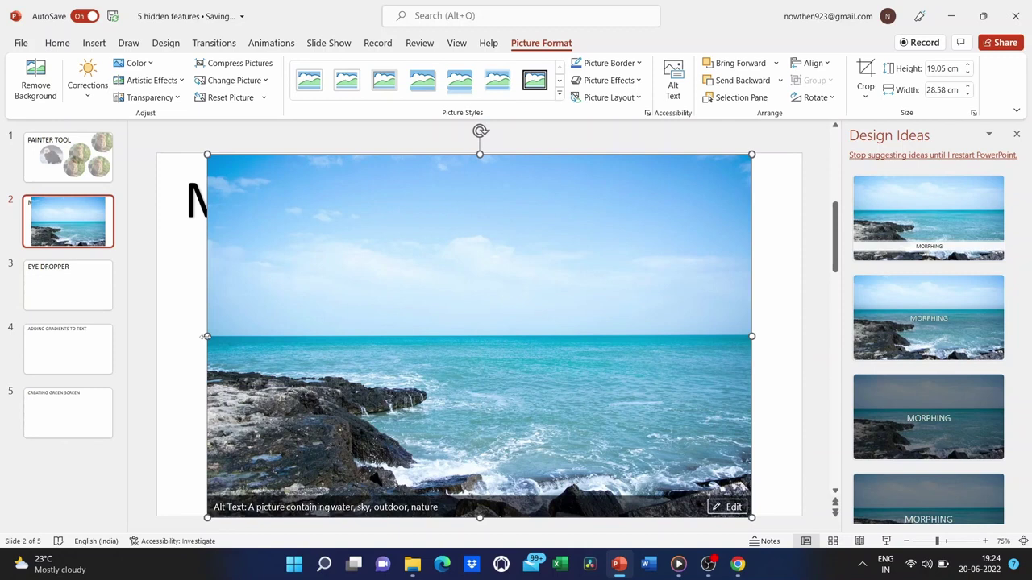
left_click_drag(205, 336, 156, 345)
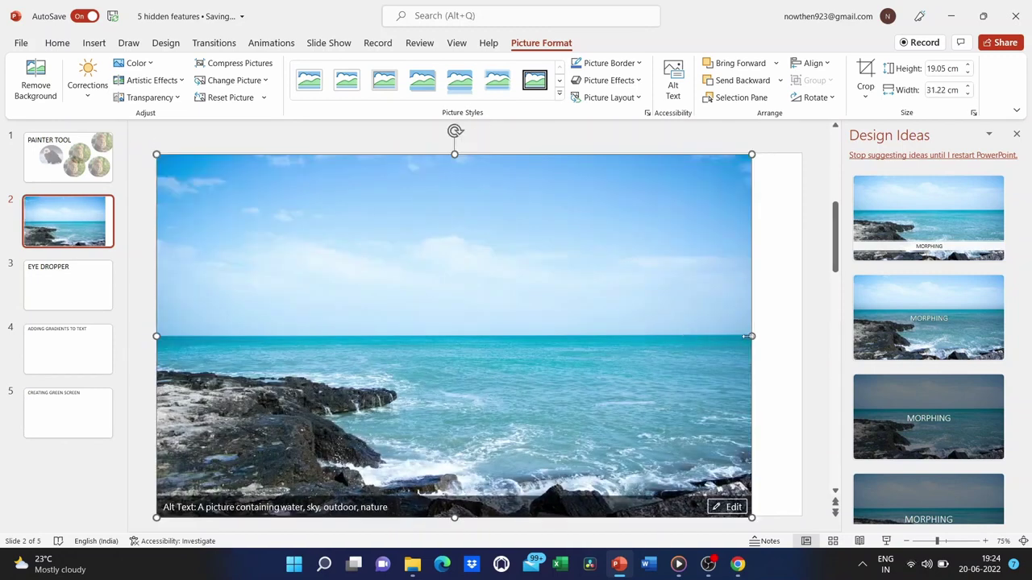
left_click_drag(750, 336, 802, 336)
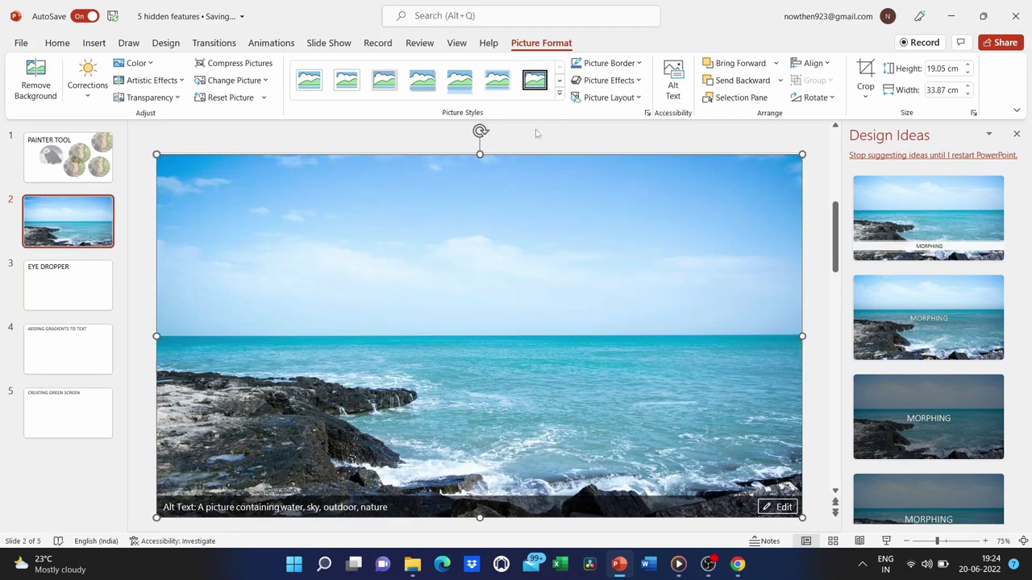
left_click_drag(478, 151, 480, 145)
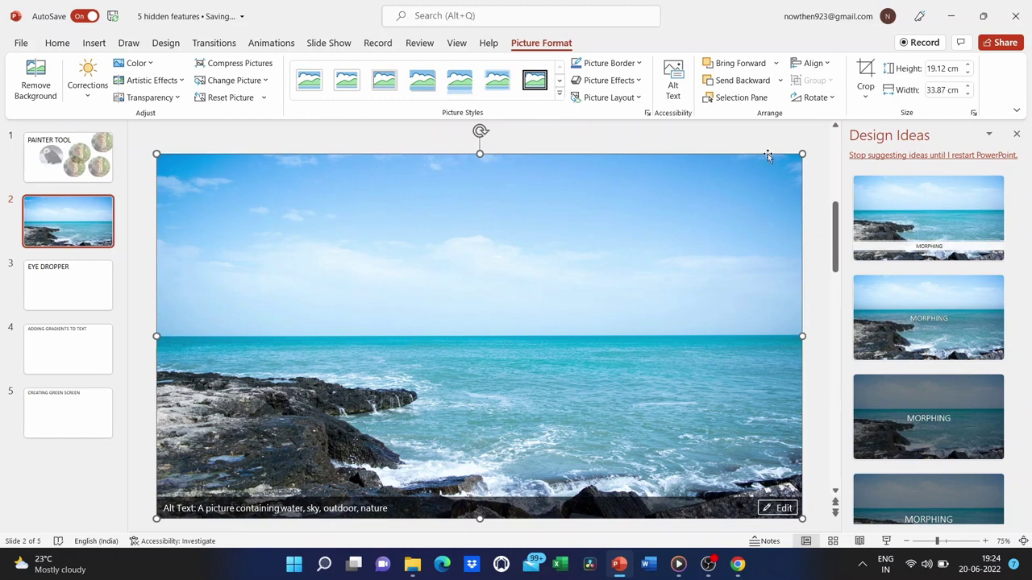
left_click(736, 141)
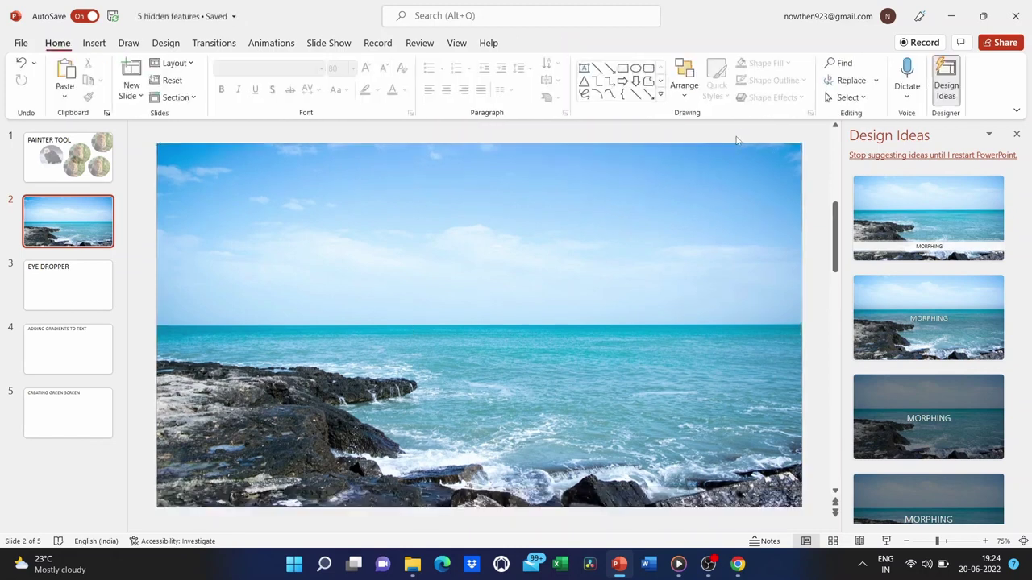
left_click(612, 290)
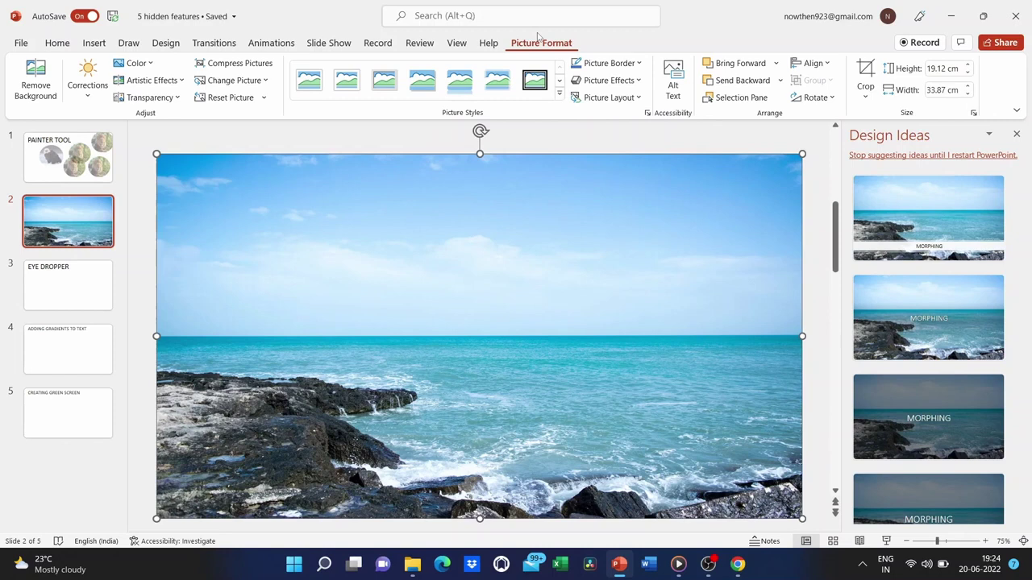
Crop the ocean photo to its left half and stretch it back across the full slide width
left_click(865, 91)
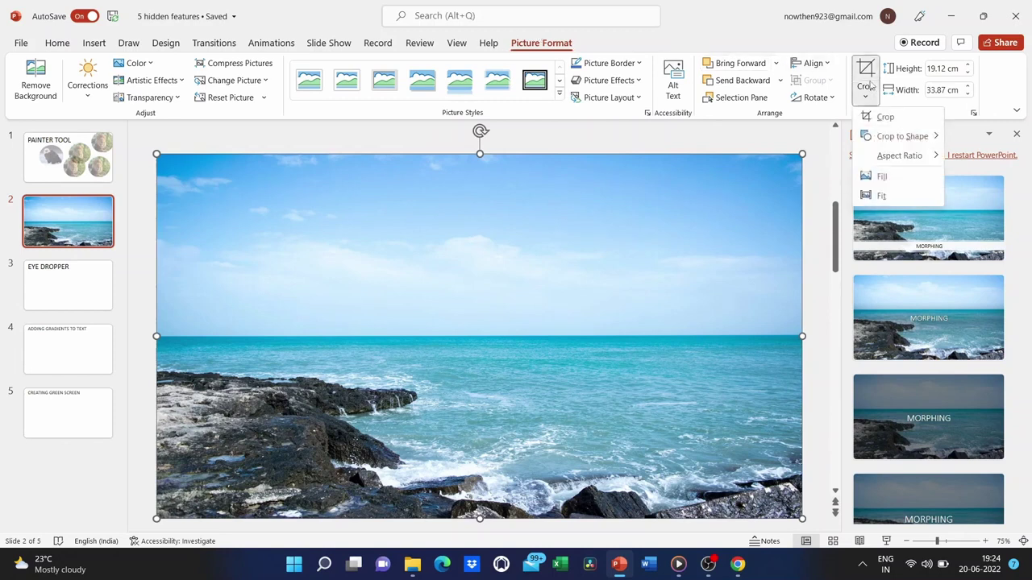
left_click(863, 76)
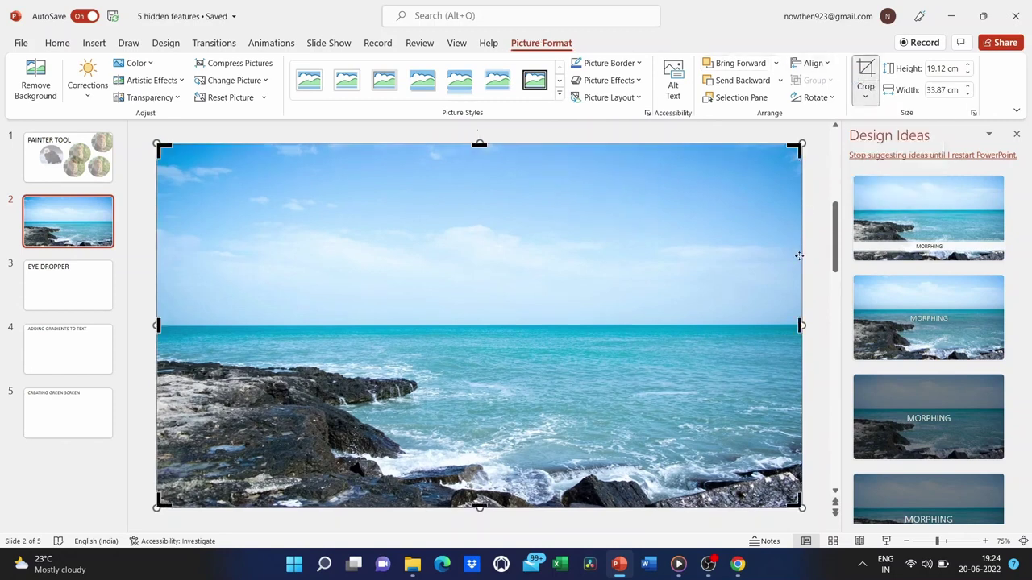
left_click_drag(799, 325, 483, 368)
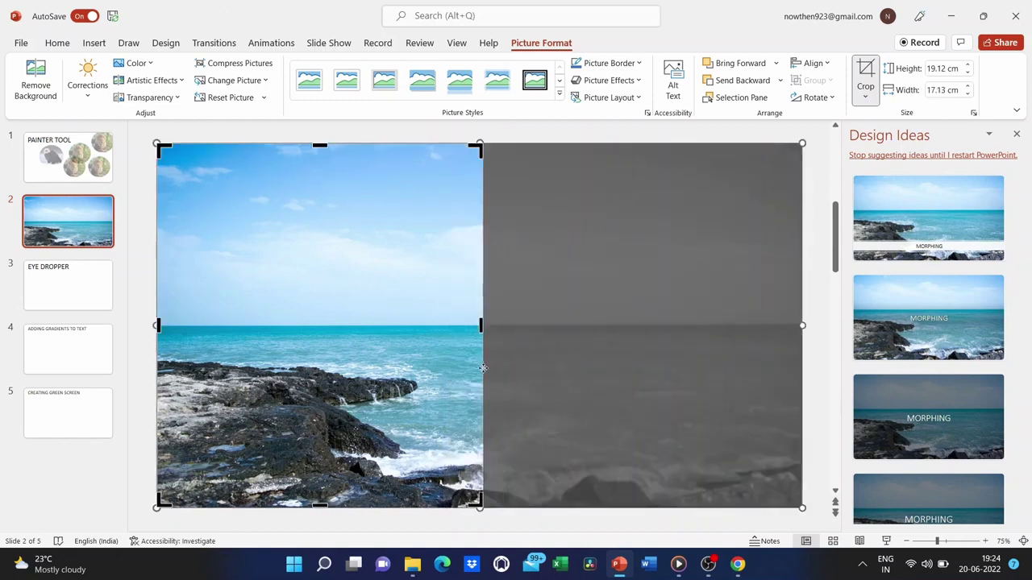
left_click(826, 140)
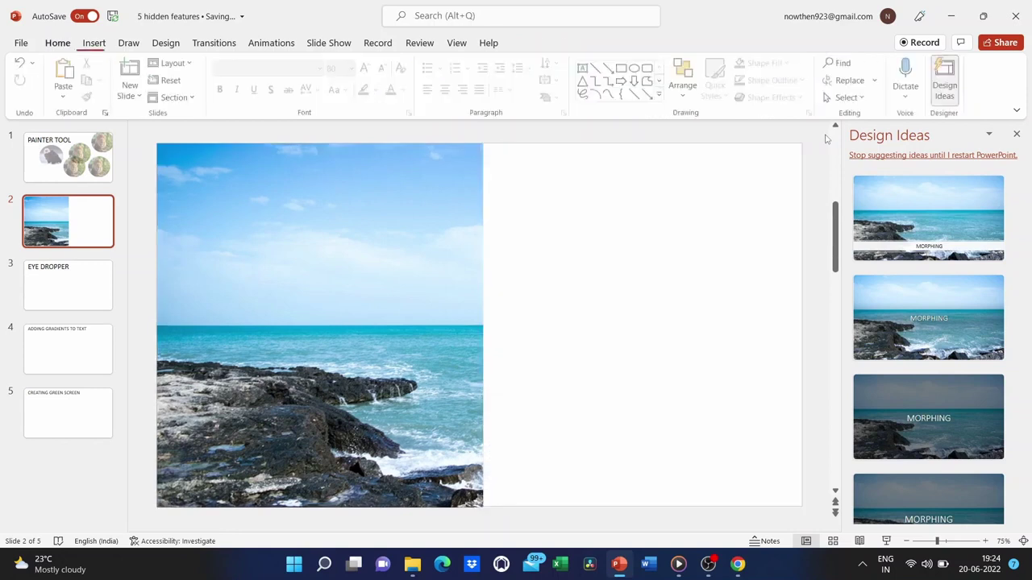
left_click(442, 363)
left_click_drag(483, 336, 798, 361)
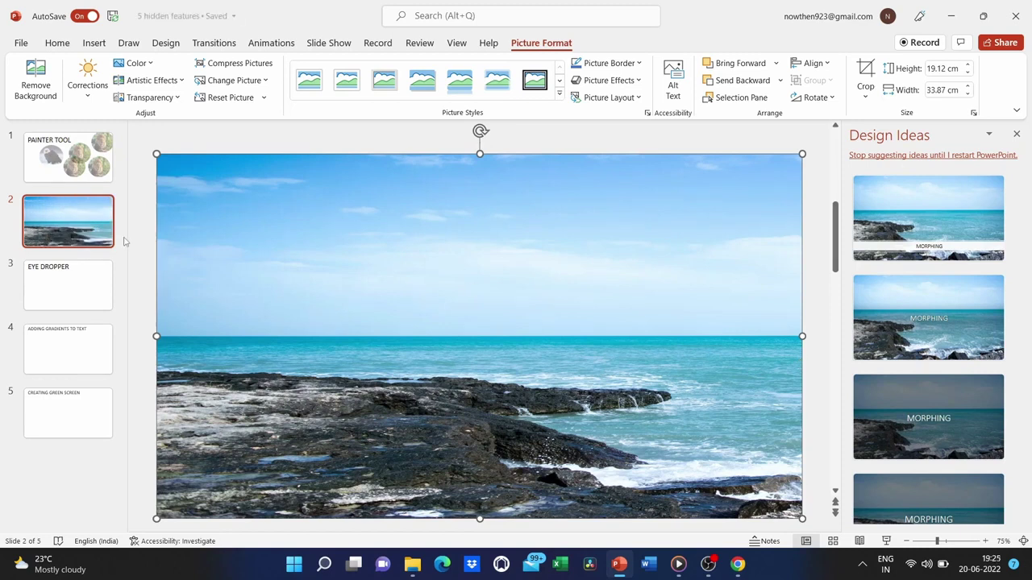
Duplicate slide 2 as a new slide 3
right_click(89, 228)
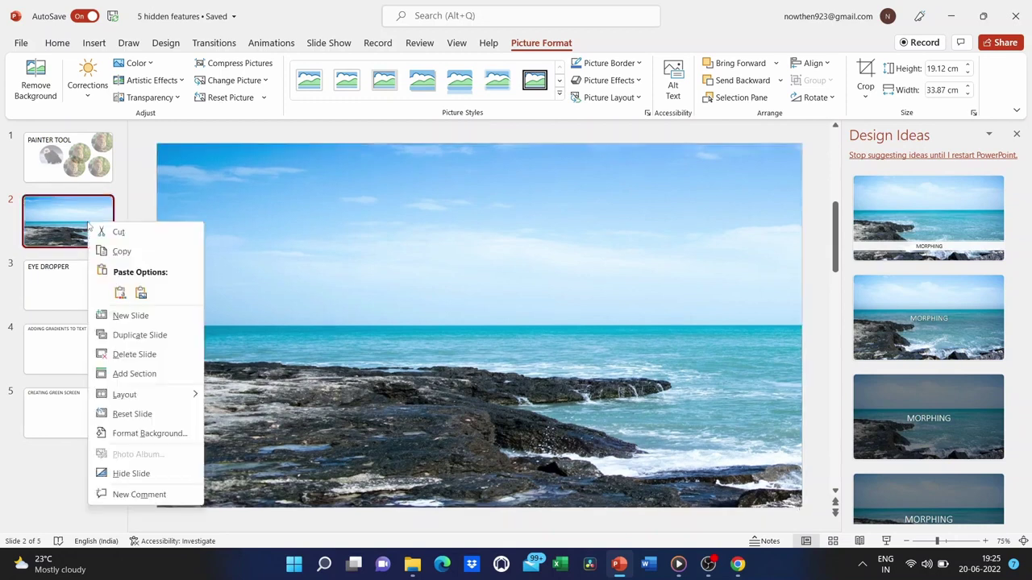
left_click(138, 336)
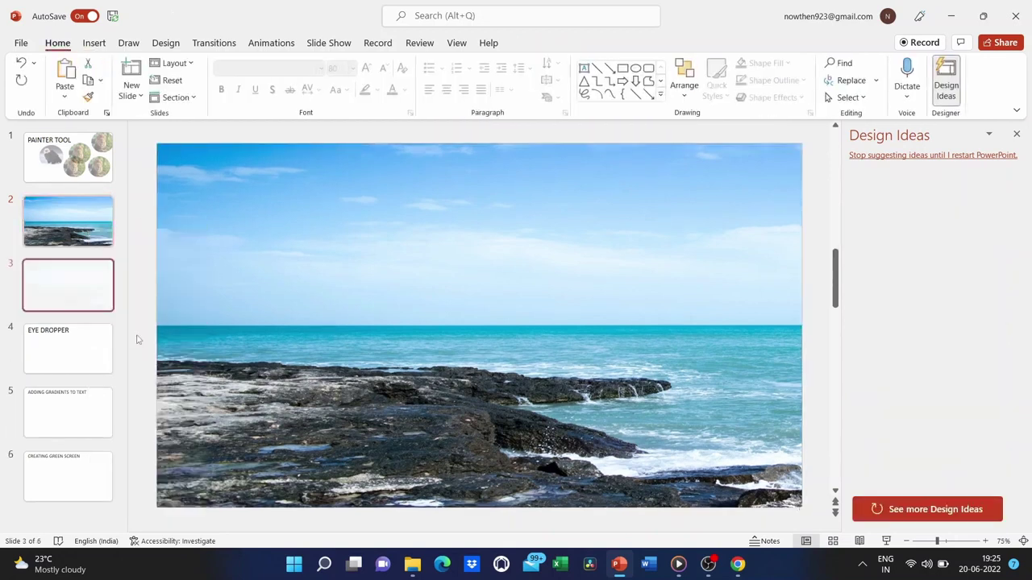
left_click(447, 306)
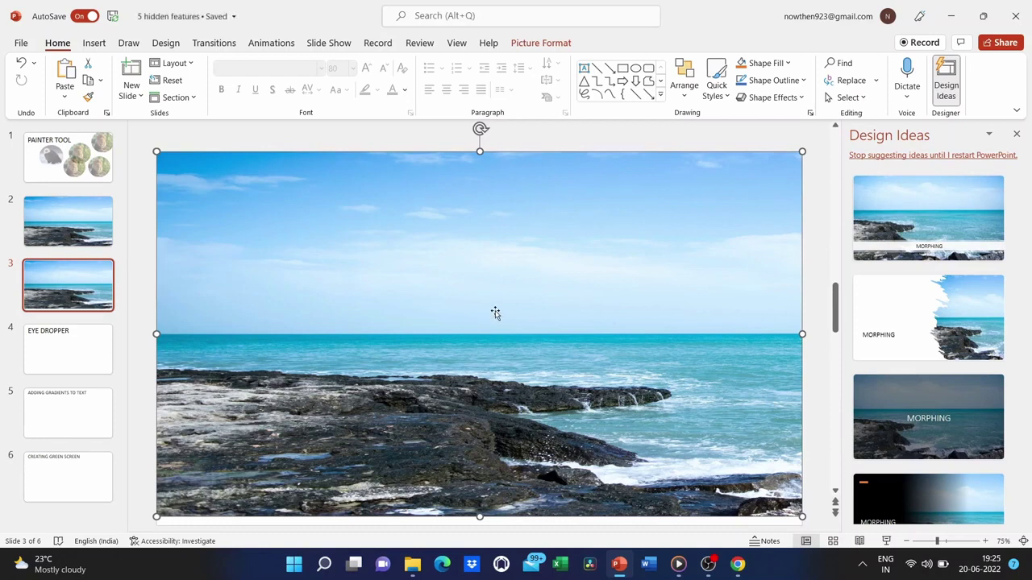
Shift slide 3's photo inside the crop frame toward open sea, leaving a thin strip of rocks
left_click(541, 42)
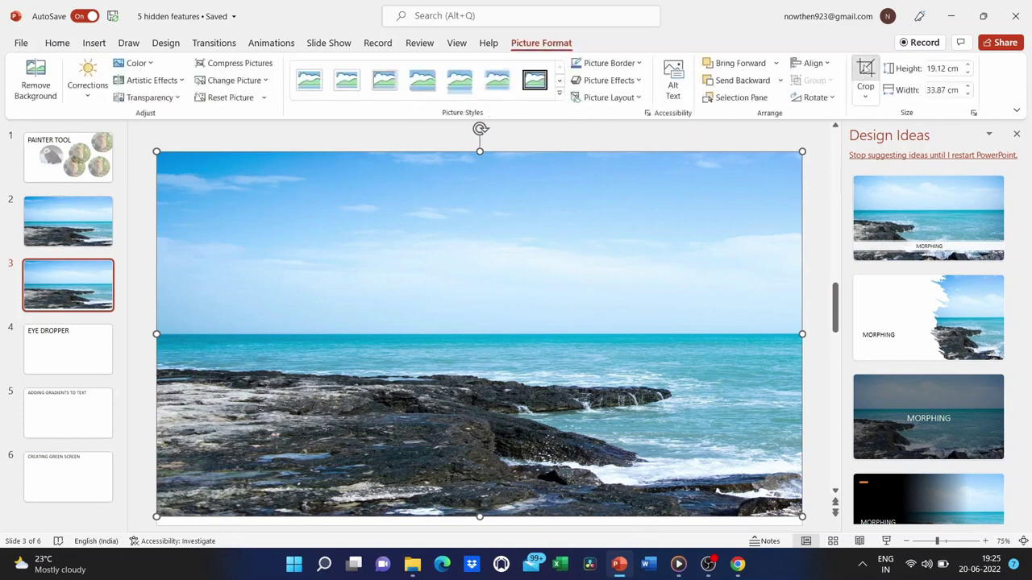
left_click(865, 71)
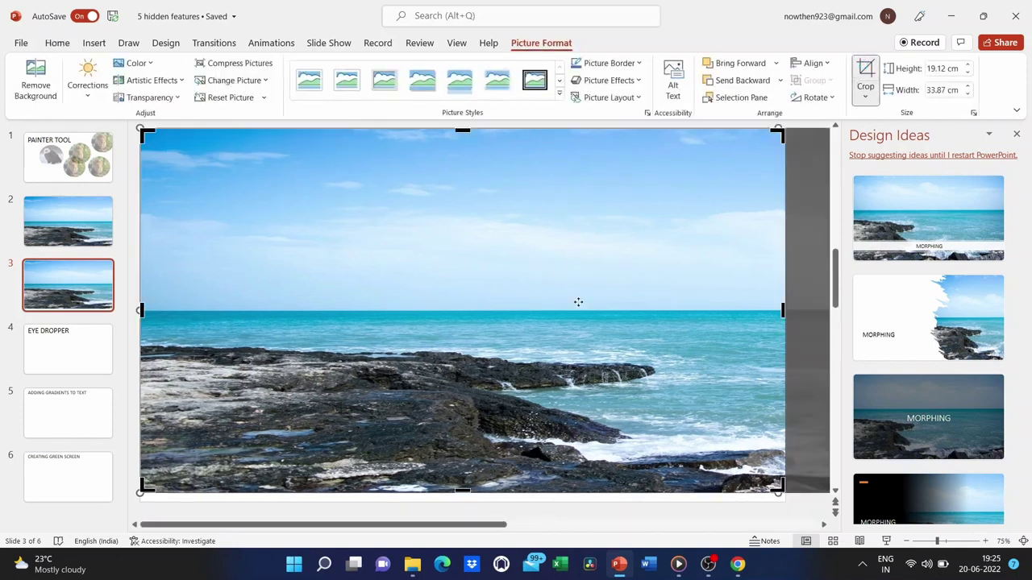
scroll(578, 301, "down", 1)
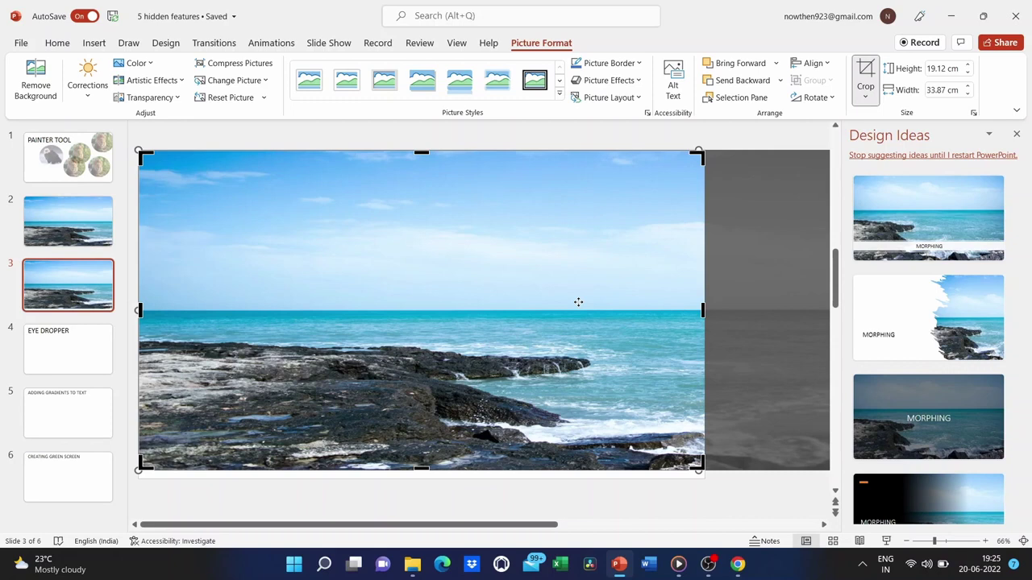
scroll(578, 301, "down", 2)
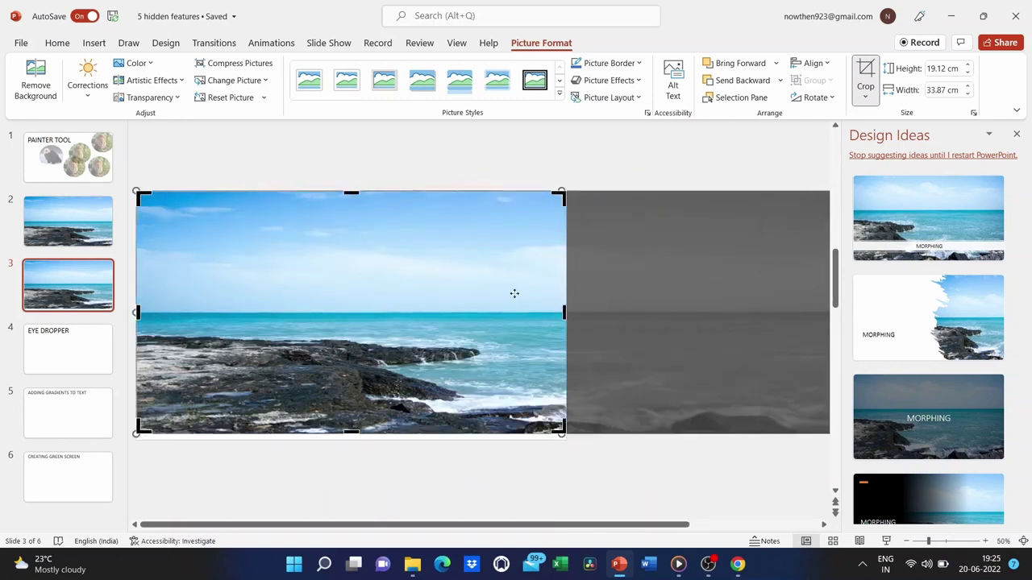
scroll(507, 299, "down", 2)
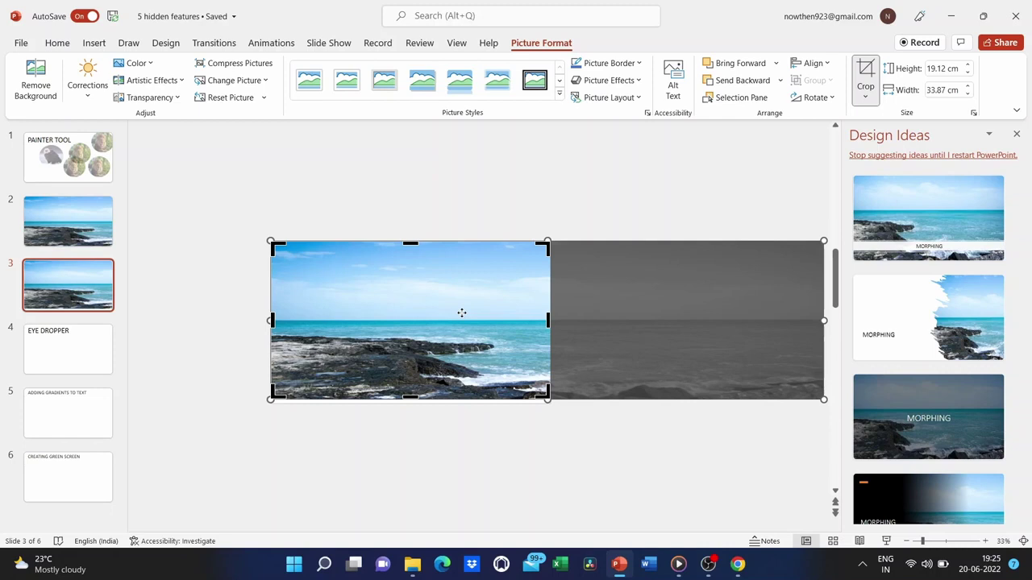
left_click_drag(461, 313, 257, 327)
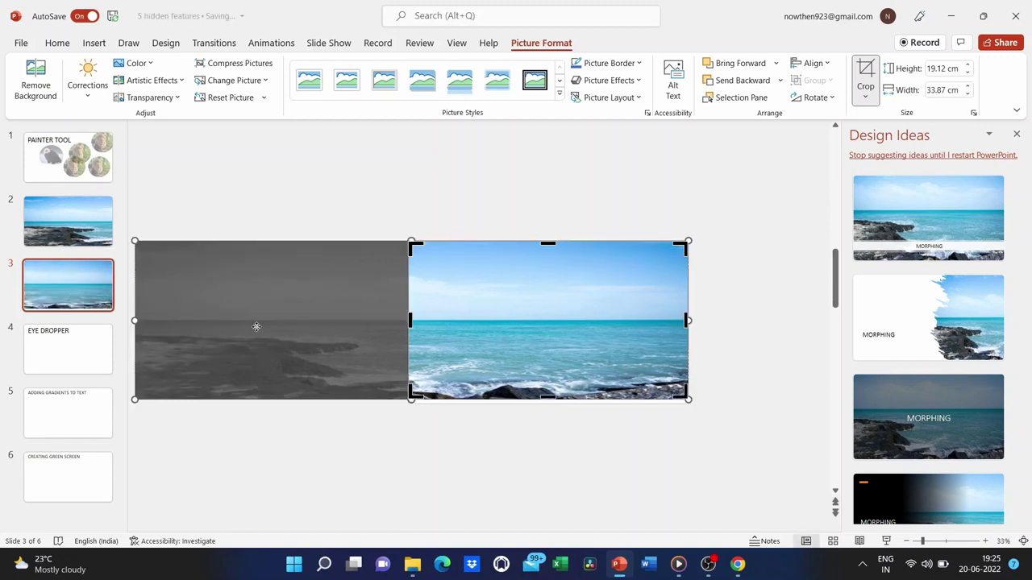
left_click(425, 181)
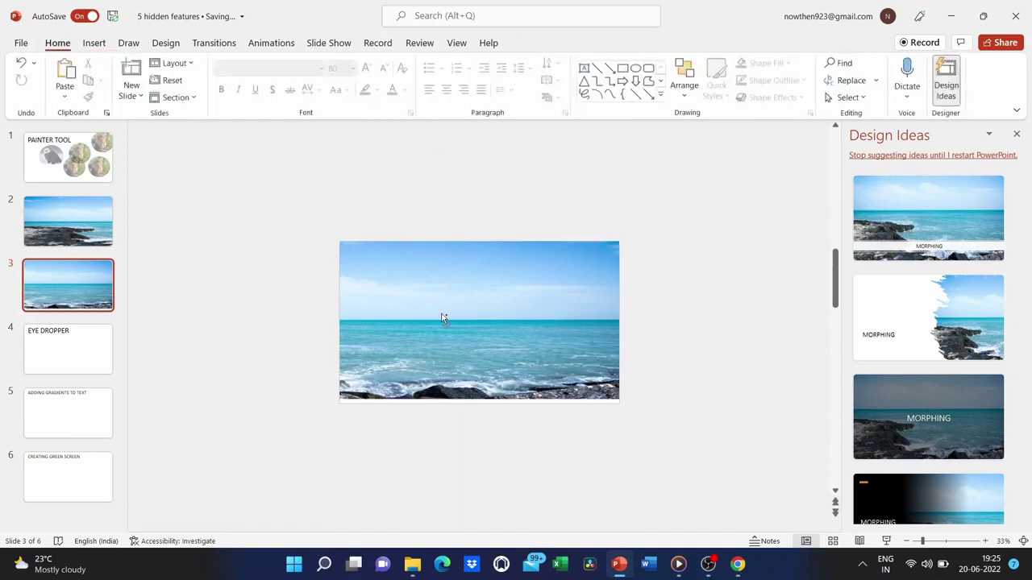
Apply the Morph transition to slides 2 and 3 and play the slide show from slide 2
scroll(441, 316, "up", 2)
scroll(441, 314, "up", 2)
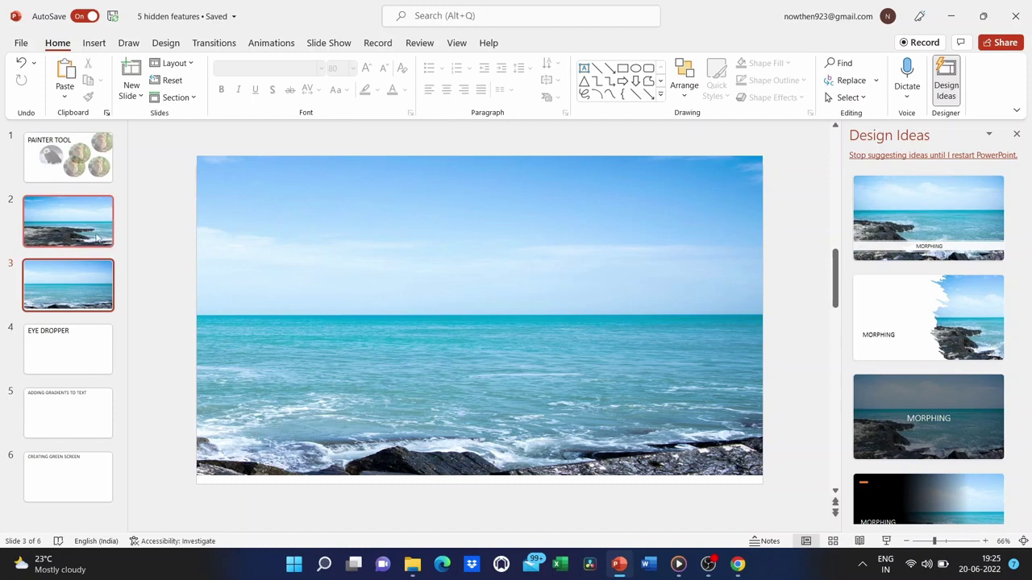
left_click(69, 229)
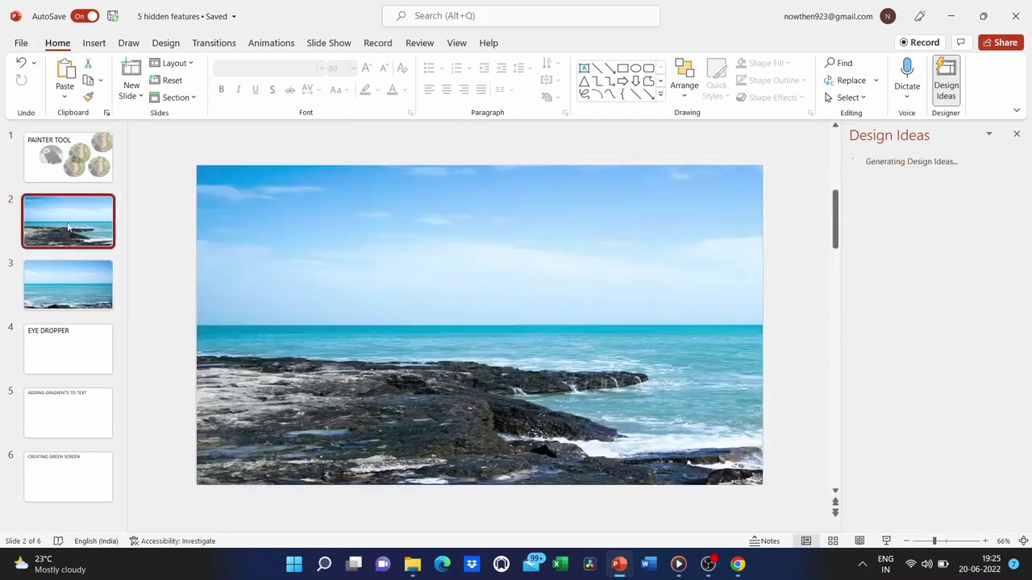
key("Home")
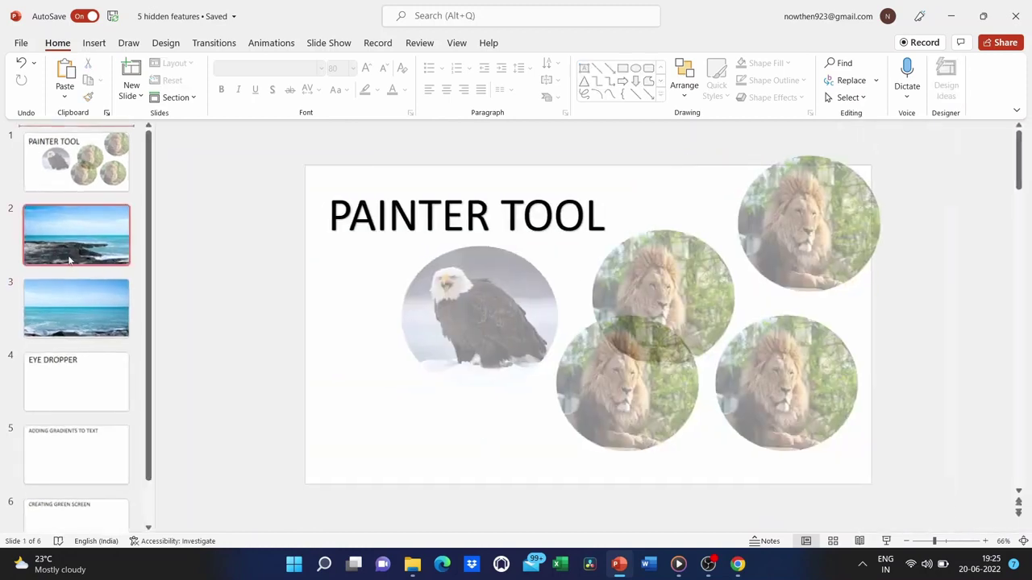
left_click(72, 286)
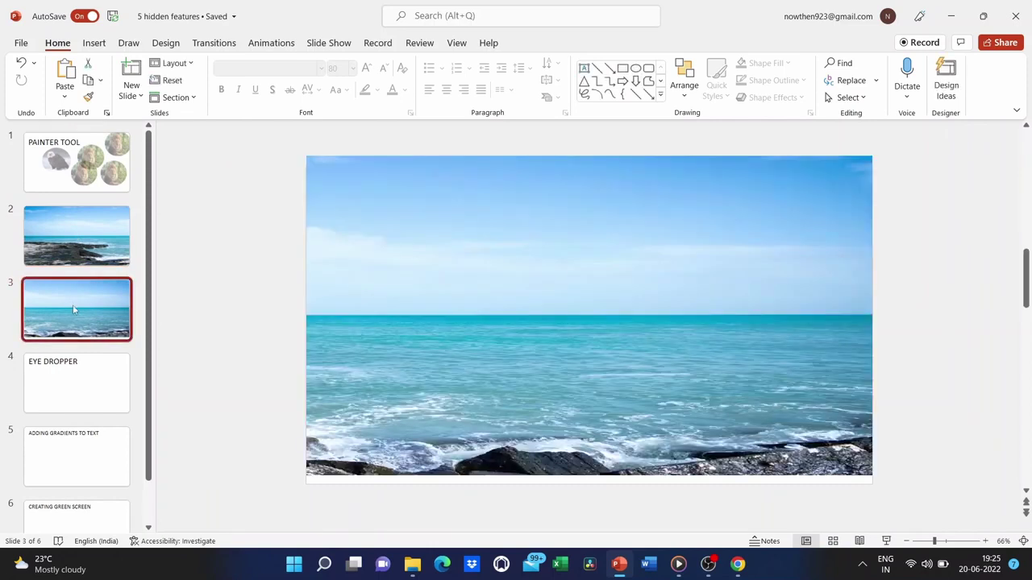
left_click(72, 264, "shift")
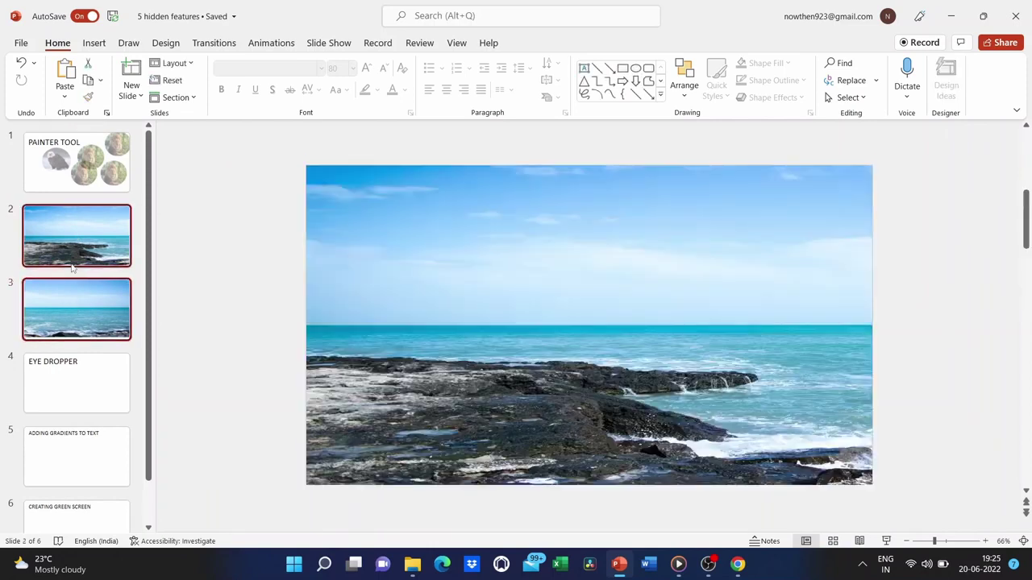
left_click(205, 43)
left_click(135, 78)
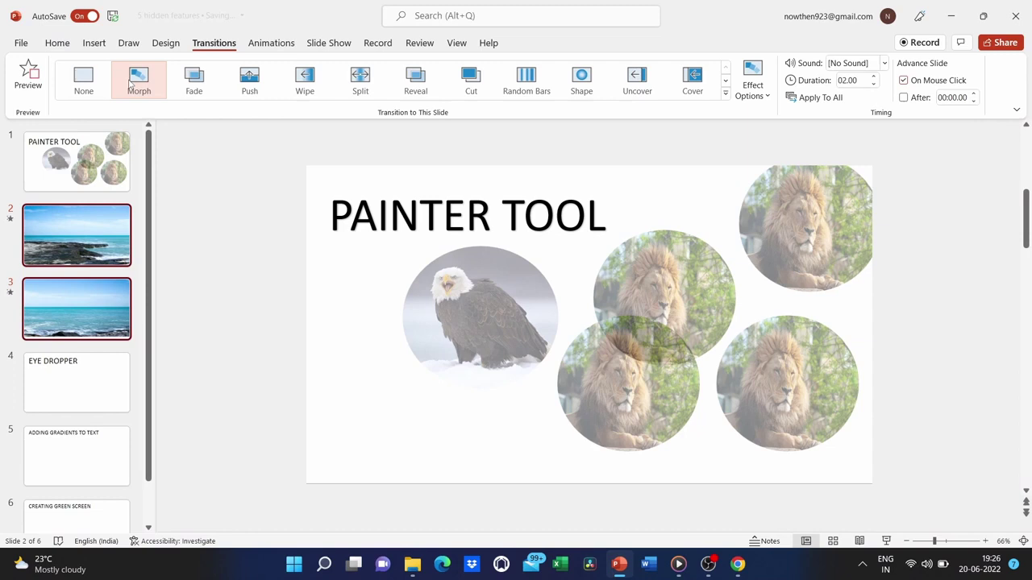
left_click(72, 252)
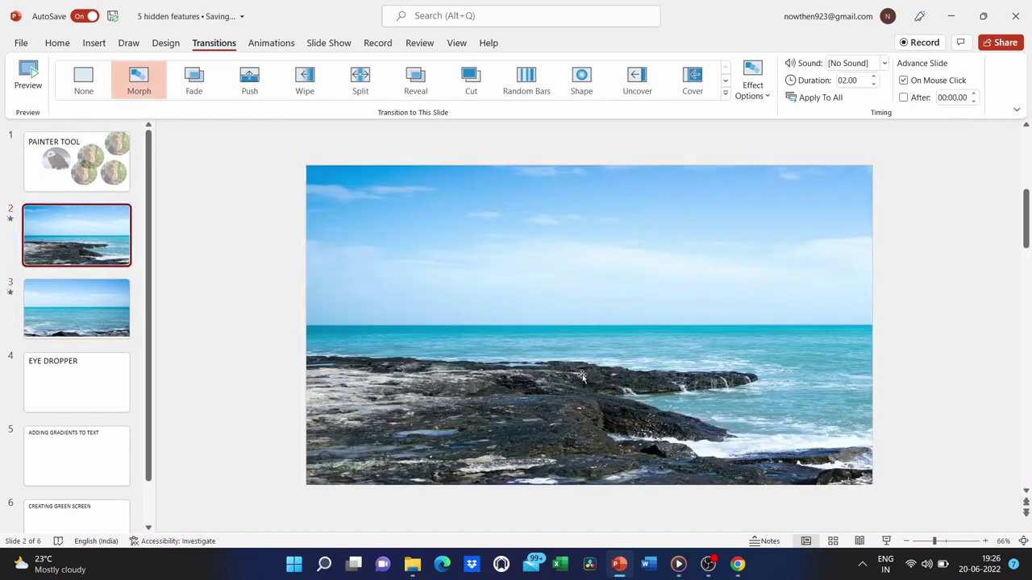
left_click(887, 541)
Shrink slide 2's beach photo and centre it beneath the MORPHING title
scroll(586, 302, "down", 2)
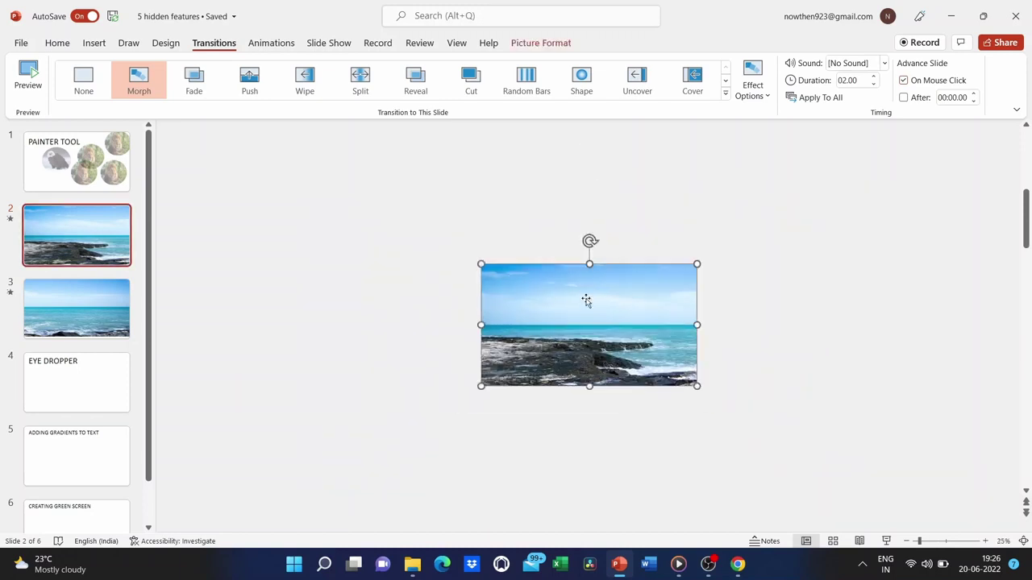
scroll(561, 302, "up", 2)
left_click(50, 266)
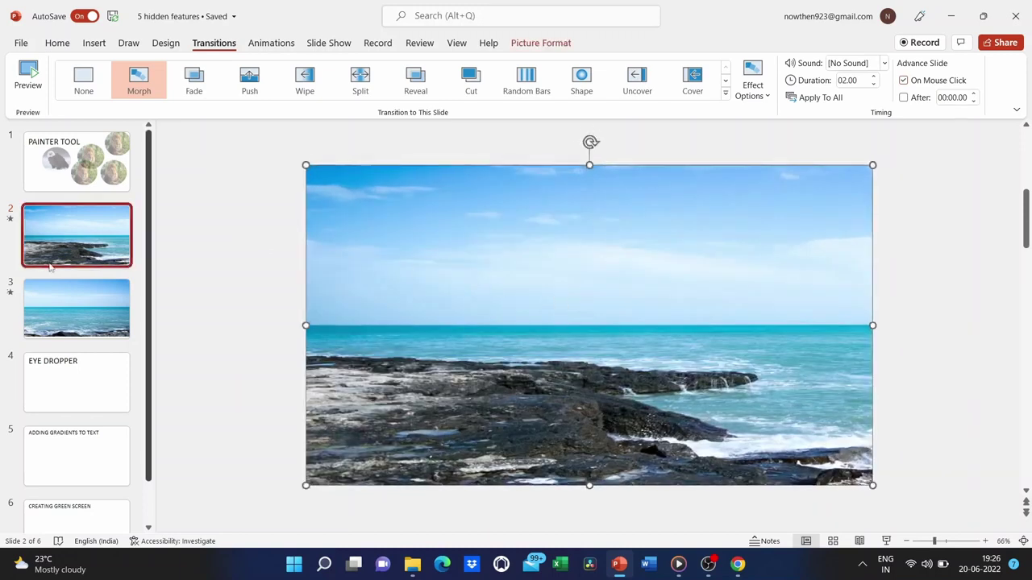
left_click(535, 303)
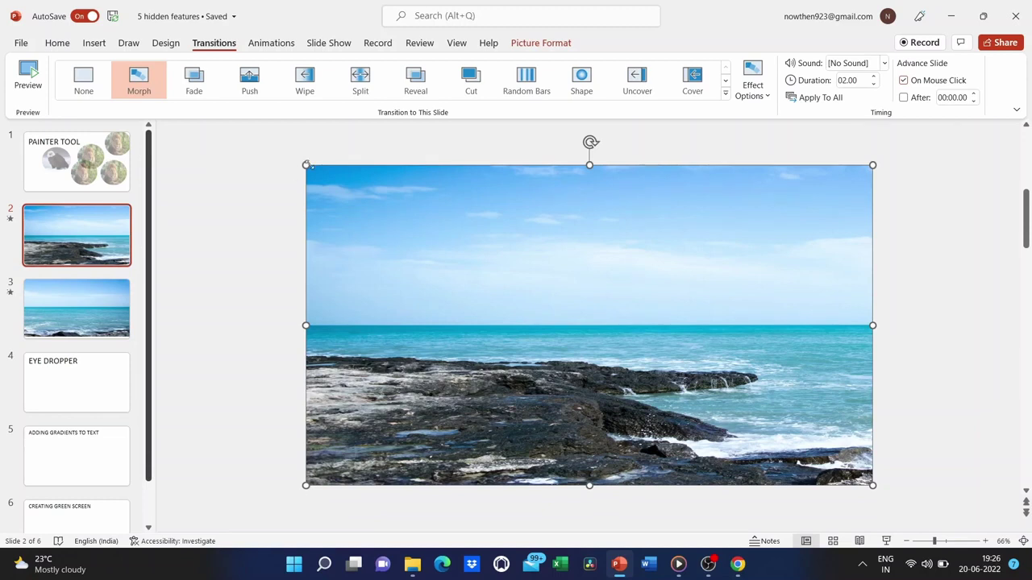
left_click_drag(430, 263, 474, 306)
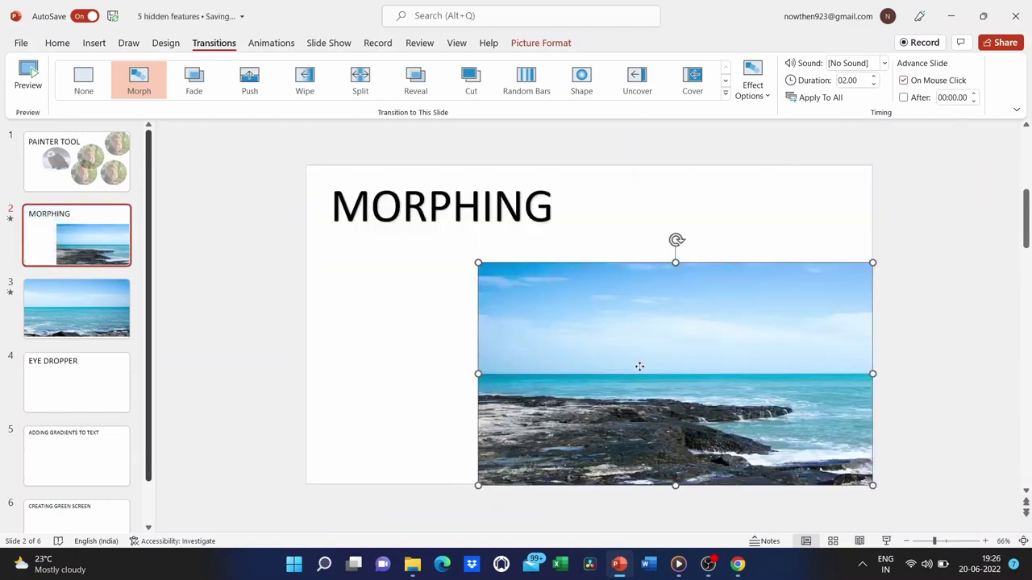
left_click_drag(640, 366, 554, 331)
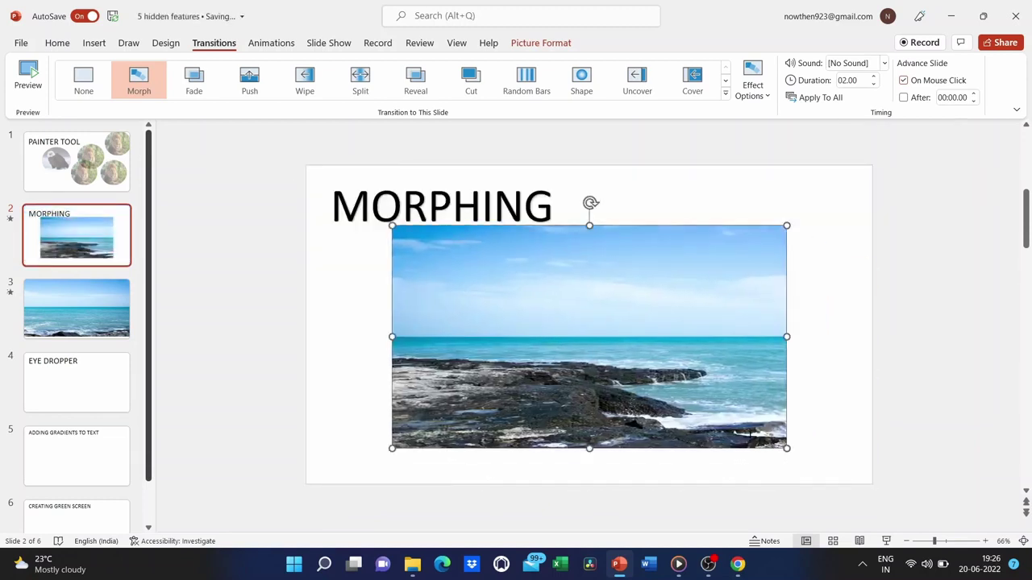
left_click_drag(786, 449, 677, 387)
left_click_drag(516, 321, 564, 337)
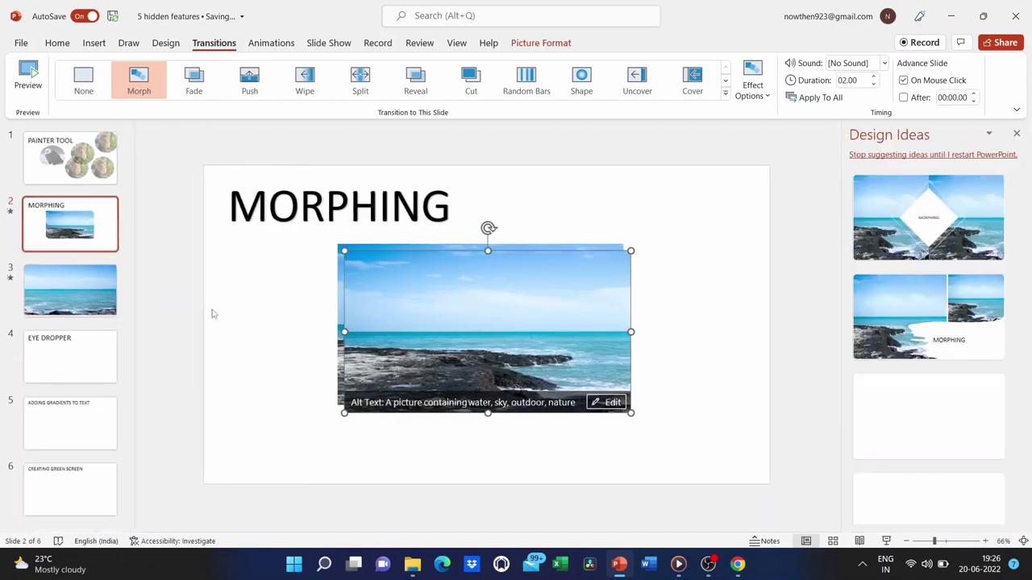
left_click(213, 313)
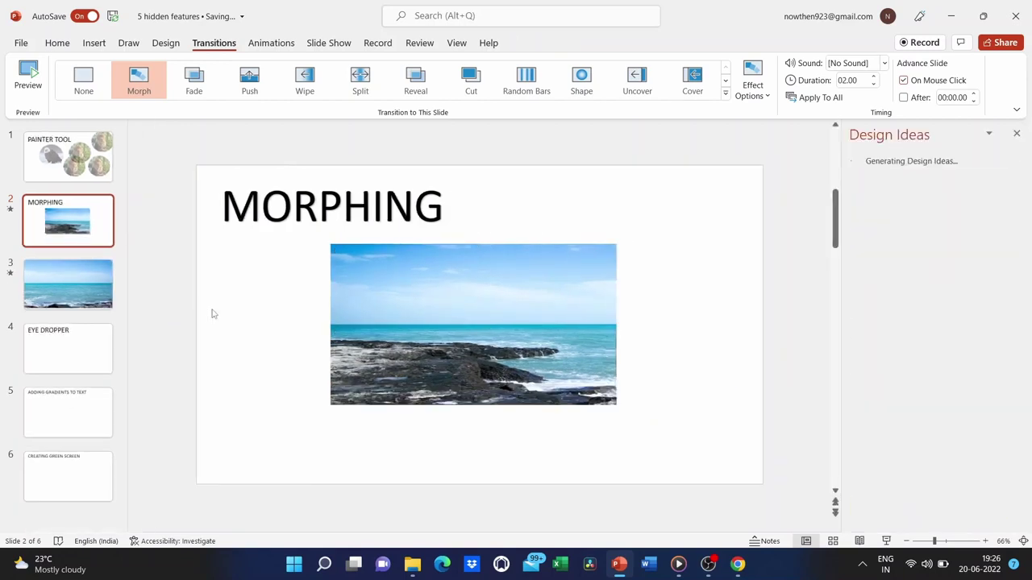
Delete the old sea slide and duplicate the MORPHING slide as the new slide 3
left_click(70, 296)
key("Delete")
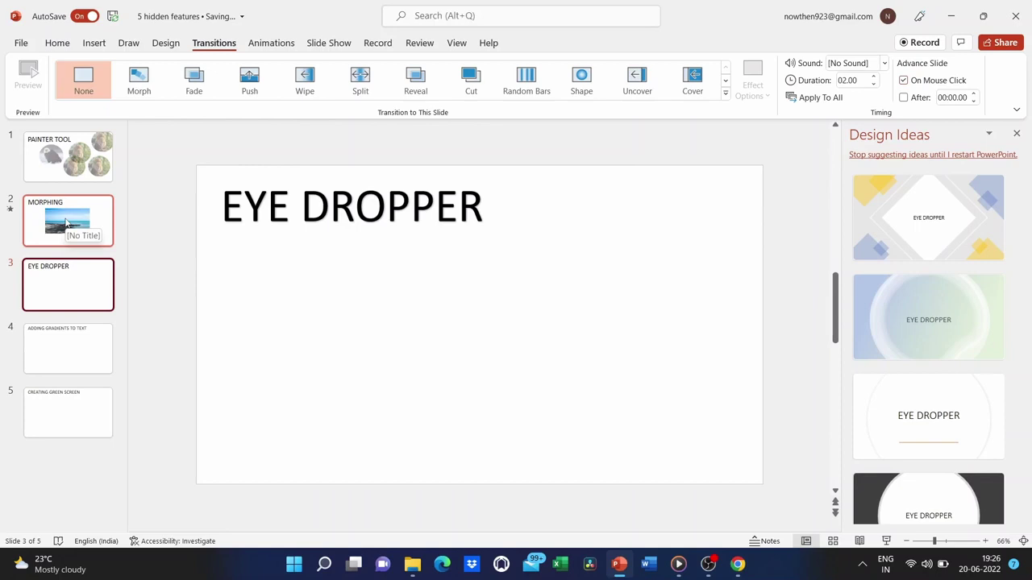
right_click(67, 224)
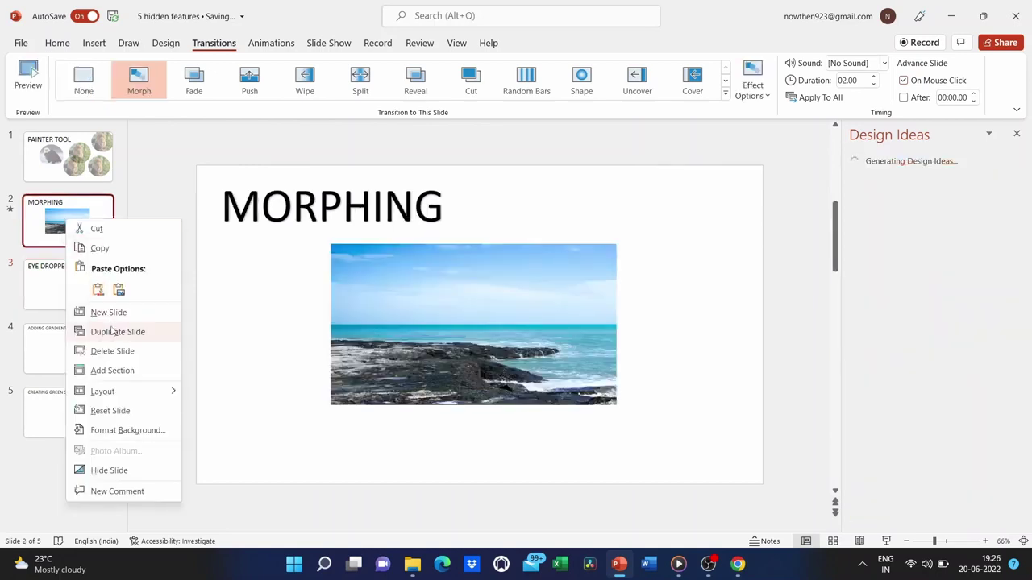
left_click(113, 333)
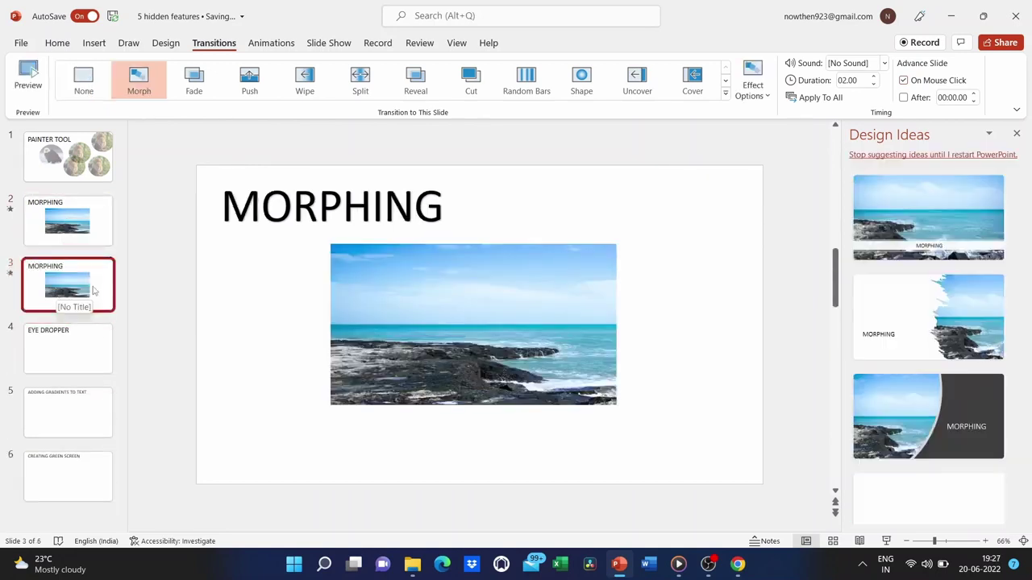
left_click(469, 326)
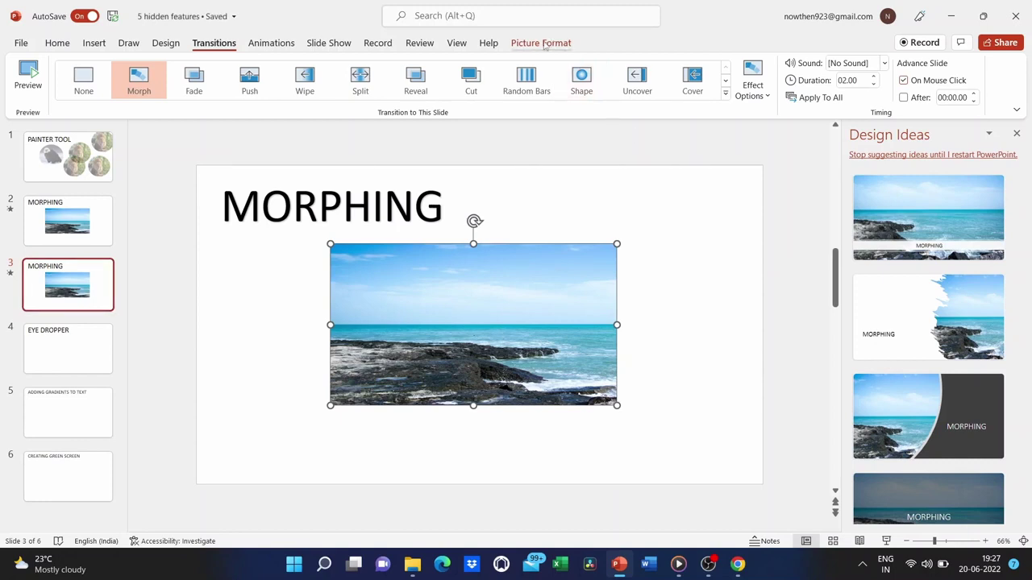
left_click(545, 45)
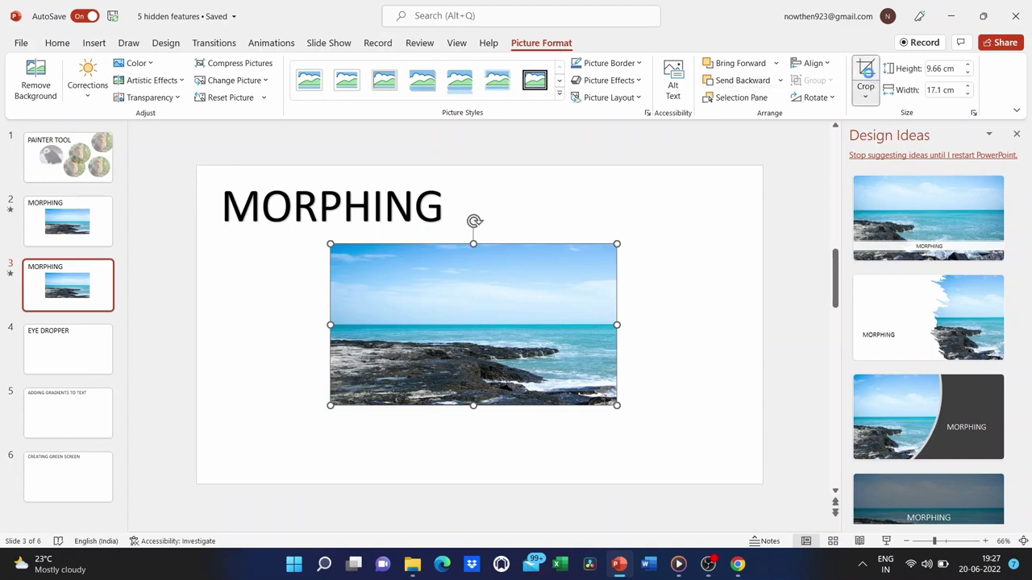
Recrop slide 3's photo to shift the view toward more open sea
left_click(866, 73)
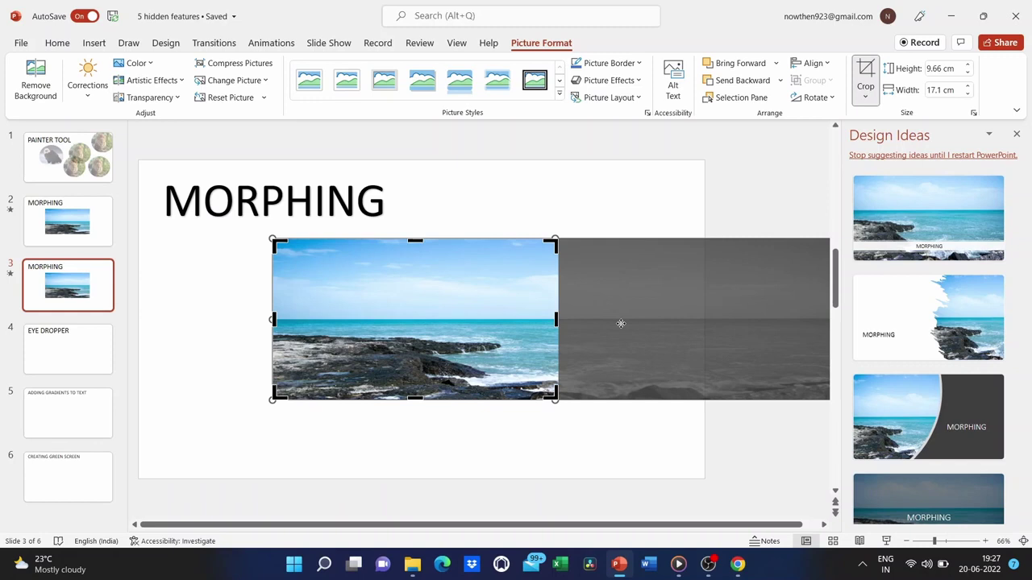
left_click_drag(621, 323, 398, 338)
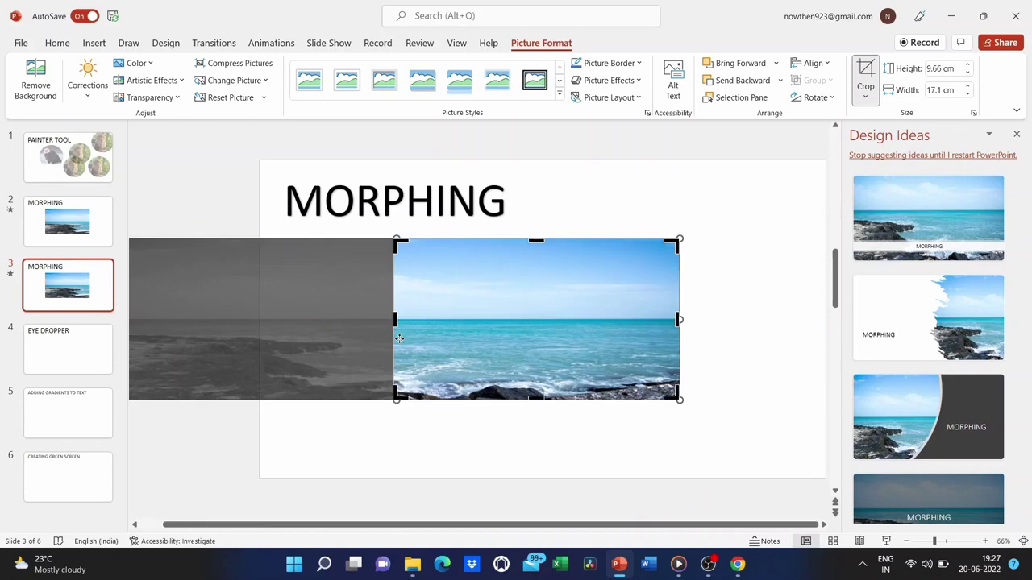
left_click(718, 218)
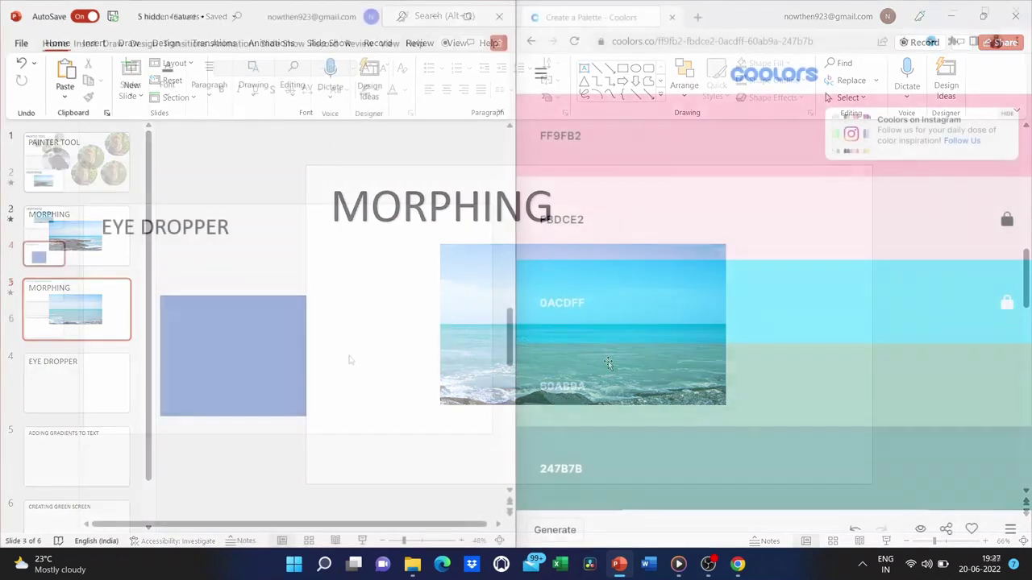
Open Format Shape for the blue rectangle and expand its Fill settings under Shape Options
left_click(279, 353)
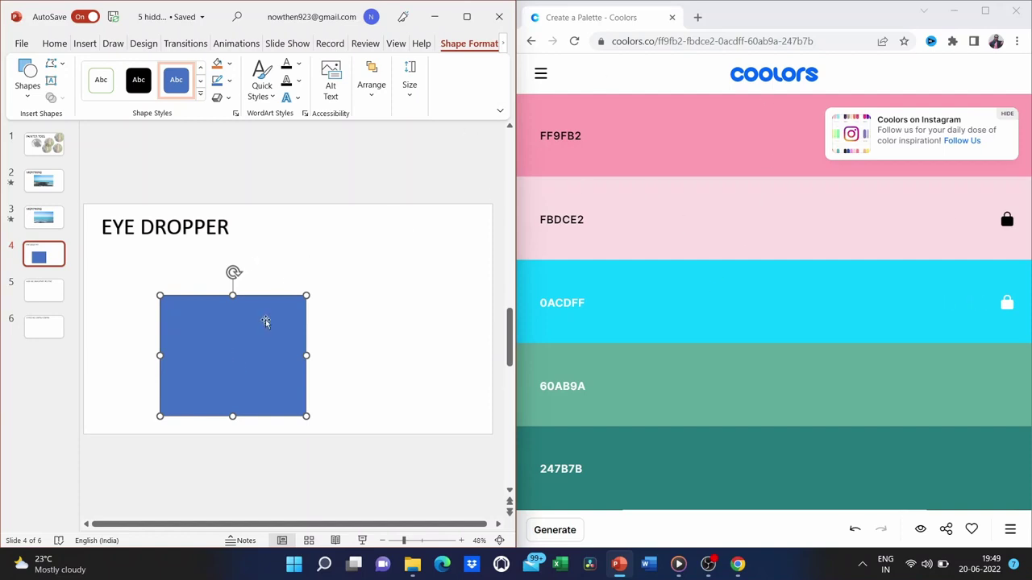
right_click(251, 337)
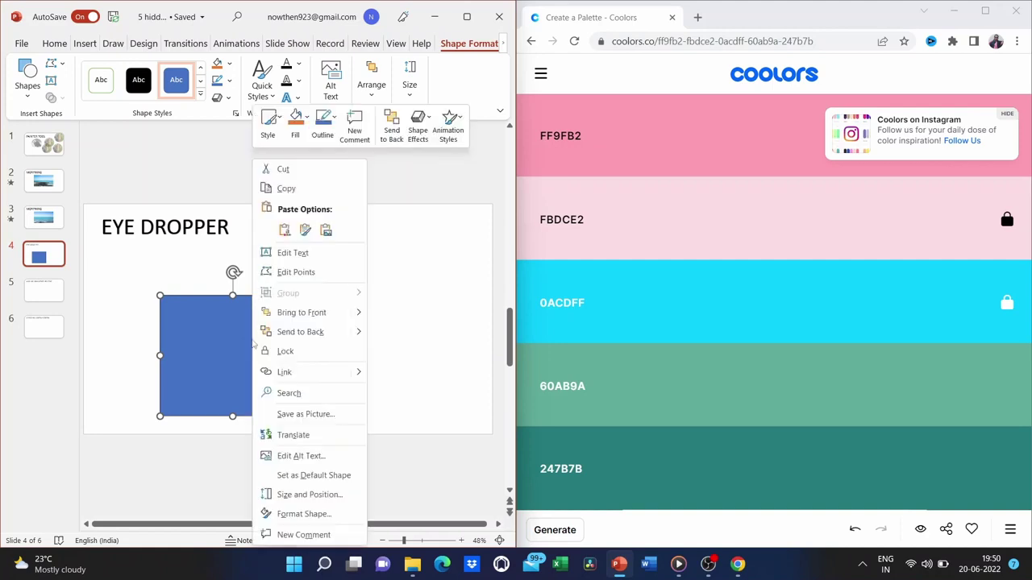
left_click(305, 515)
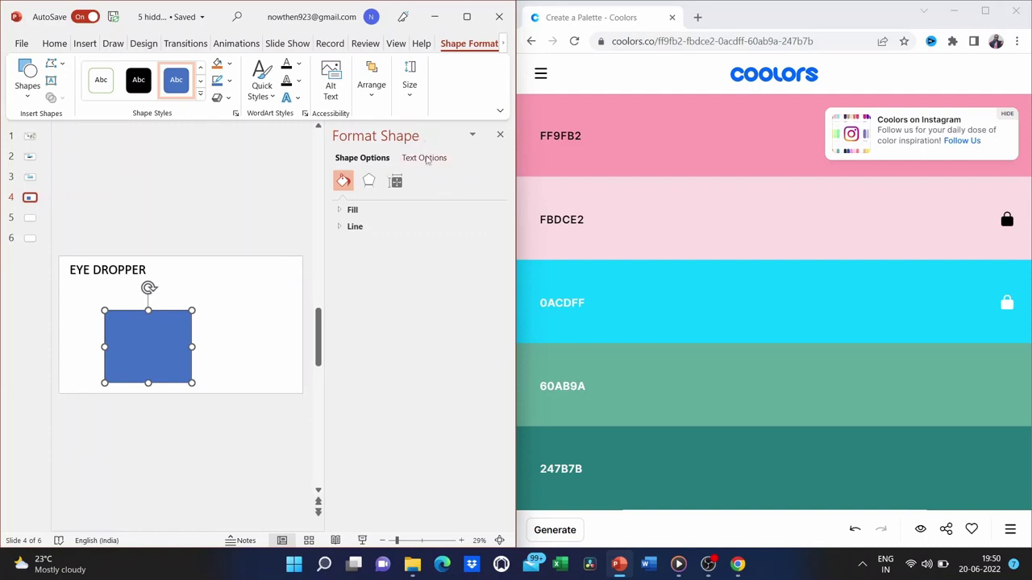
left_click(427, 159)
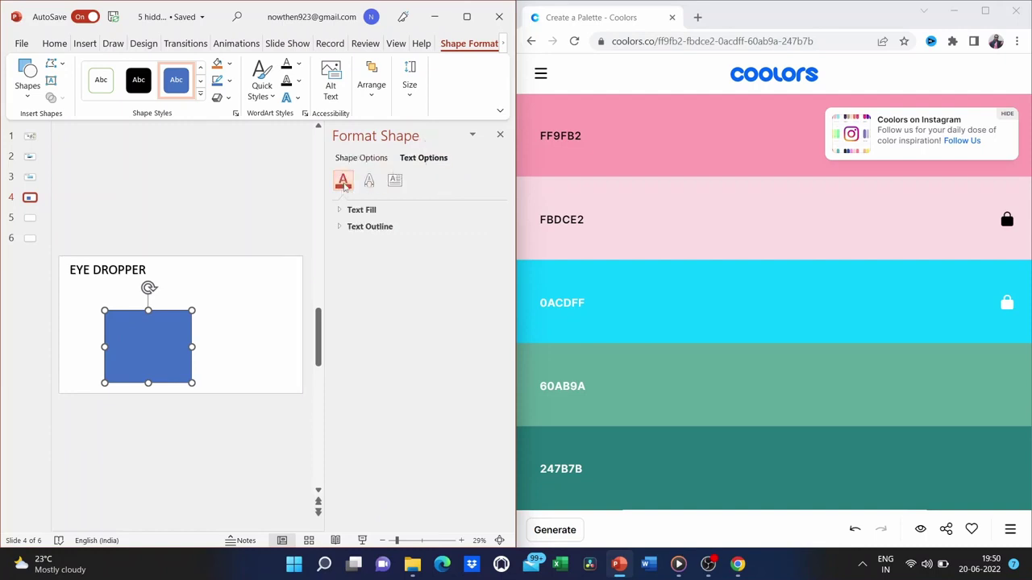
left_click(355, 159)
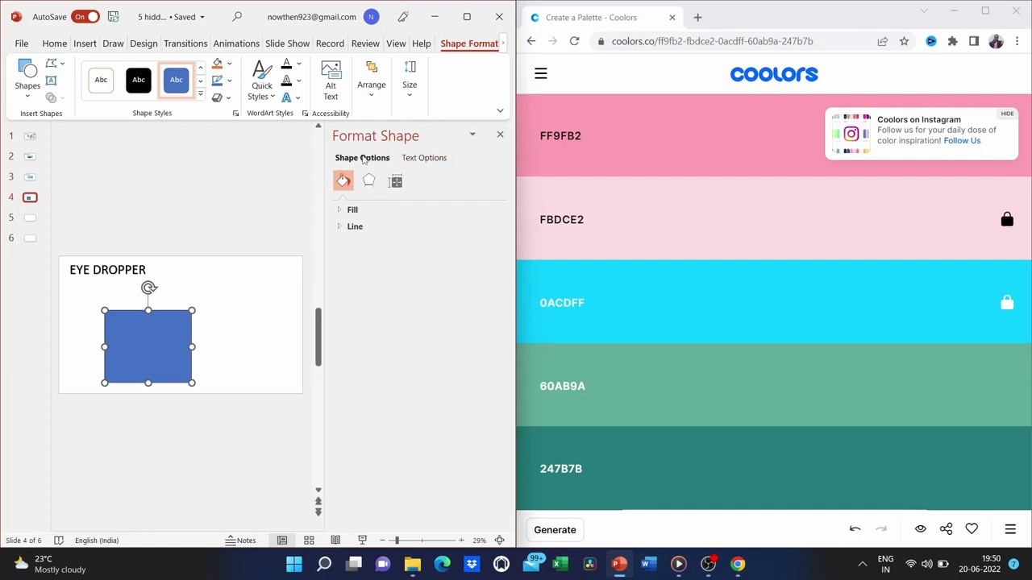
left_click(350, 210)
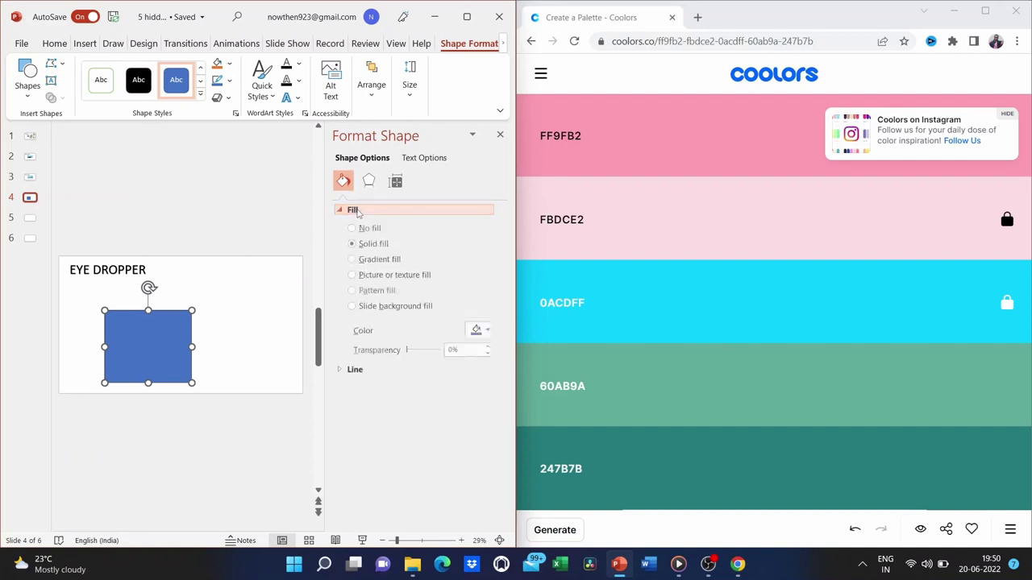
Eyedrop the 60AB9A green from the Coolors palette as the rectangle's solid fill
left_click(487, 333)
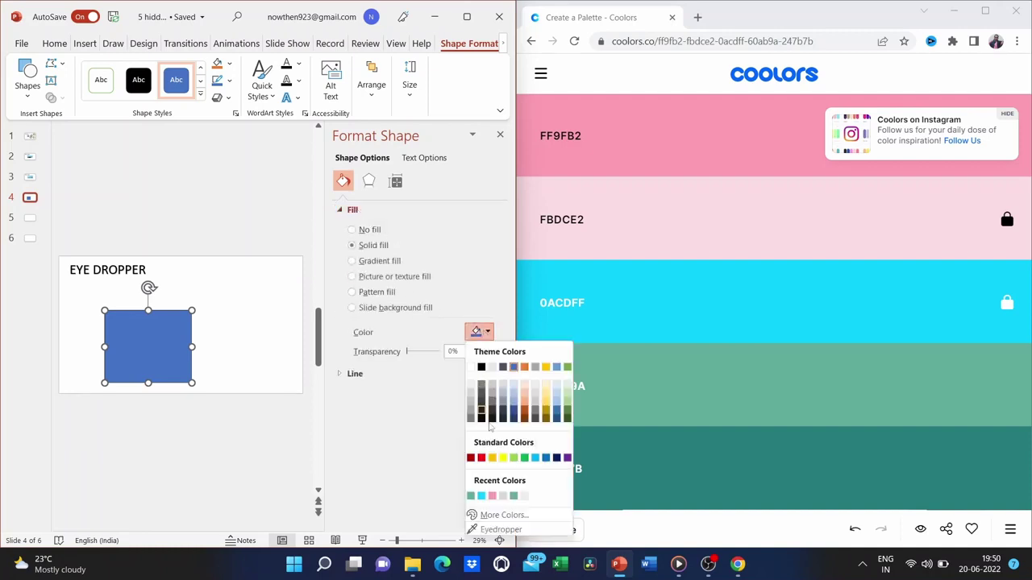
left_click(501, 529)
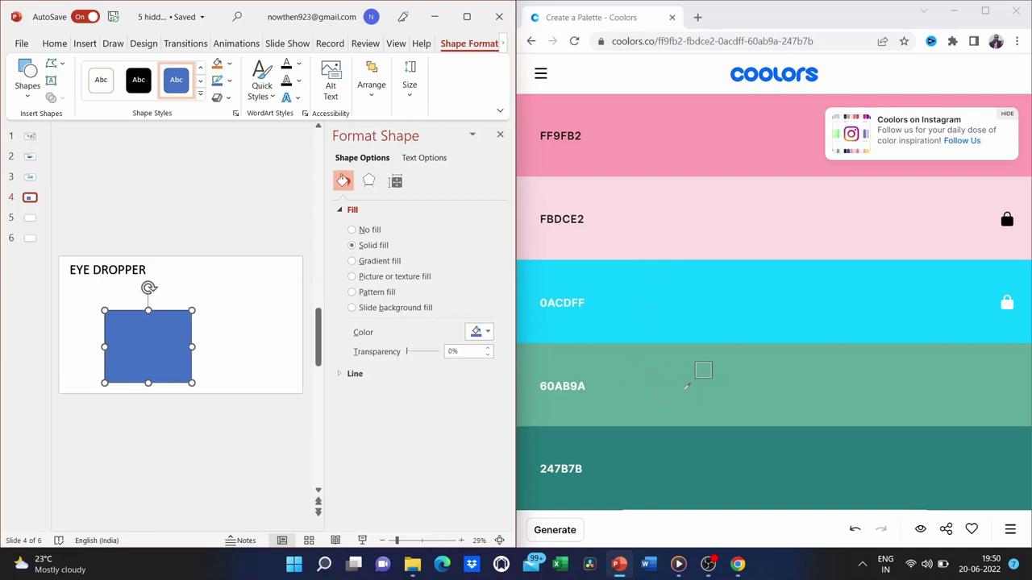
left_click(637, 385)
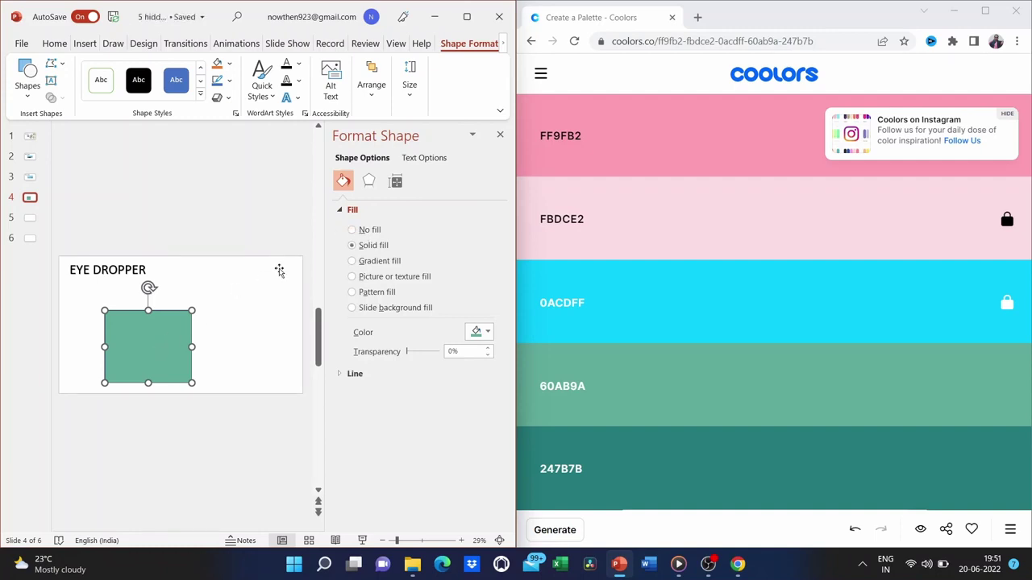
Switch the rectangle to a gradient fill with a pink FF9FB2 first stop at 21%
left_click(352, 261)
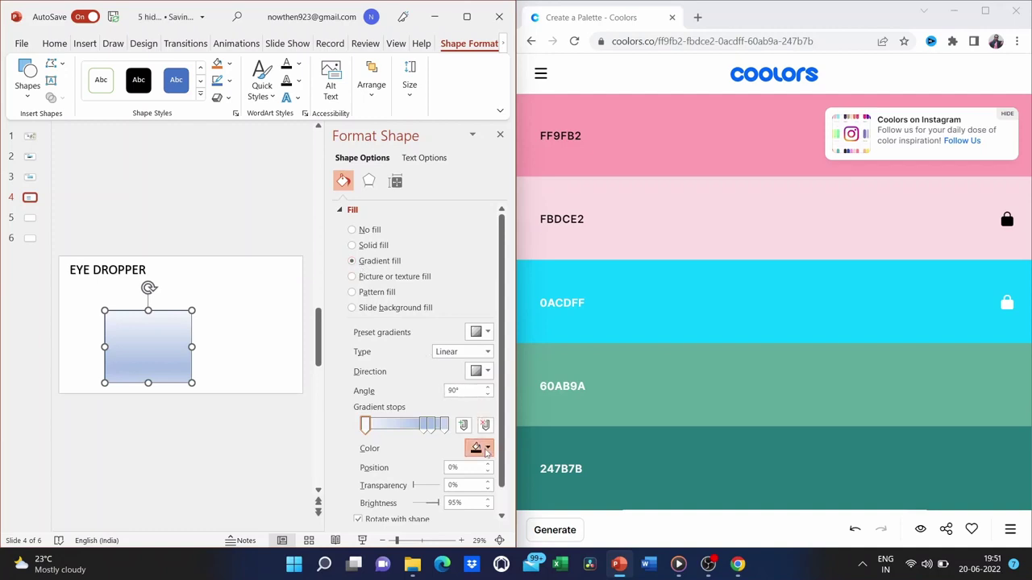
left_click(481, 449)
left_click(493, 433)
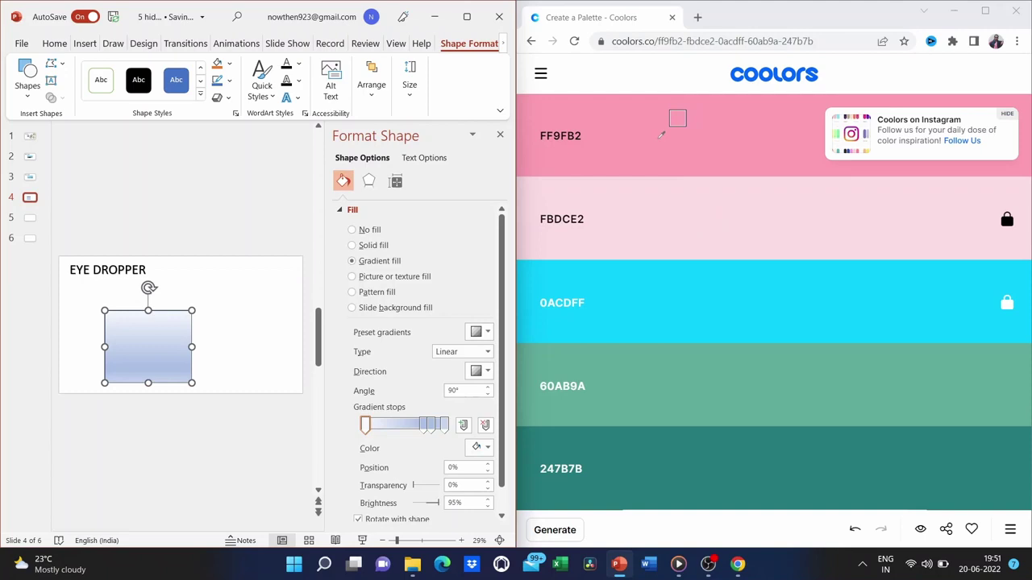
left_click(662, 136)
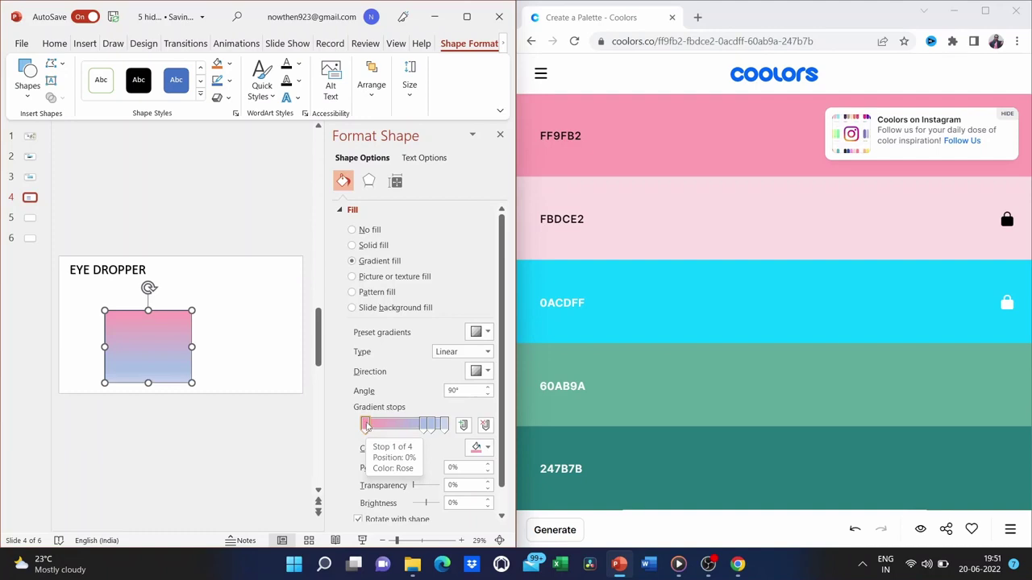
mouse_move(366, 428)
left_mouse_down()
mouse_move(399, 428)
mouse_move(385, 429)
left_mouse_up()
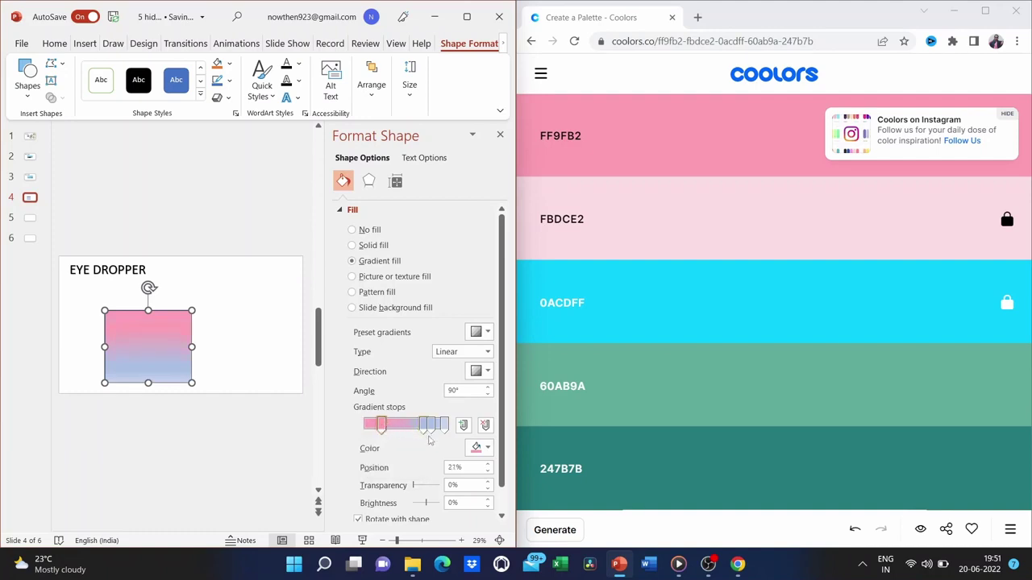
Set a gradient stop to Coolors cyan 0ACDFF and move the 83% stop to 49%
left_click(483, 449)
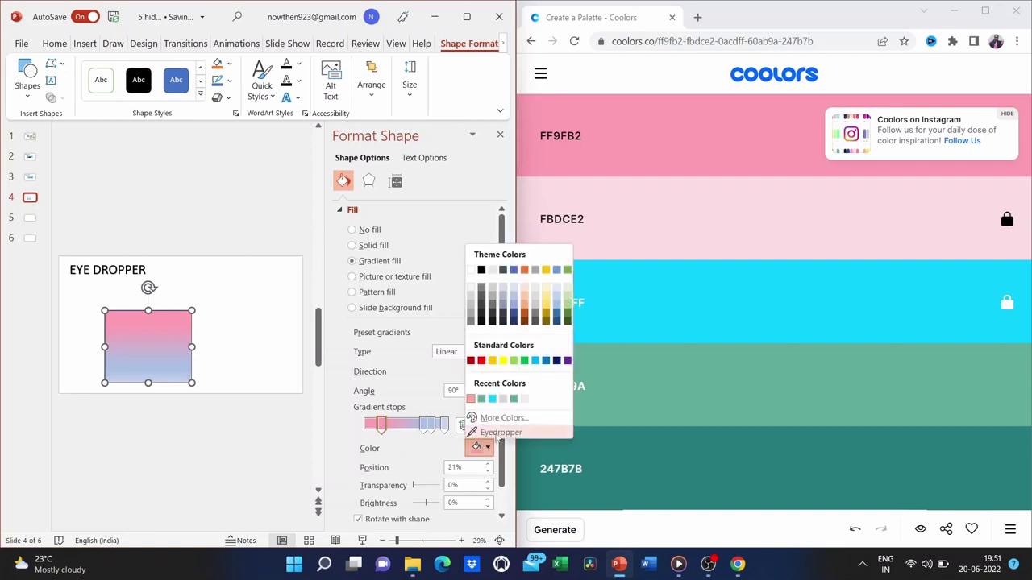
left_click(494, 433)
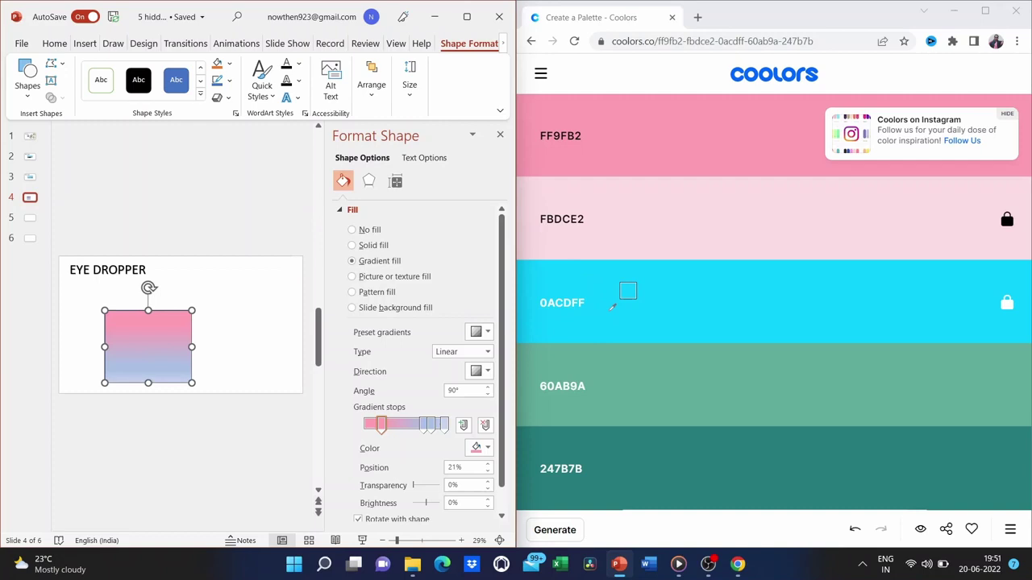
left_click(609, 313)
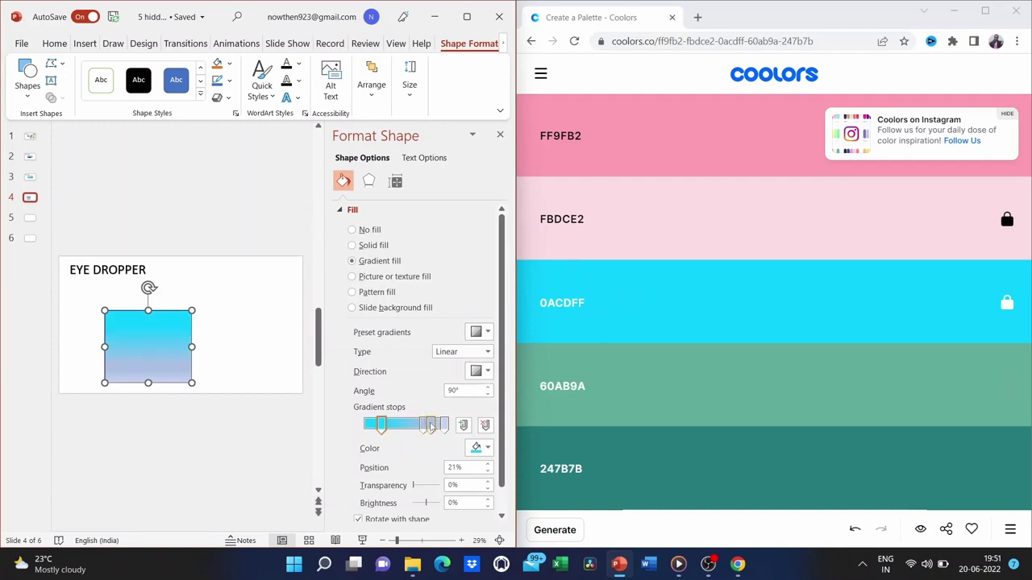
left_click(431, 425)
left_click_drag(431, 427, 405, 427)
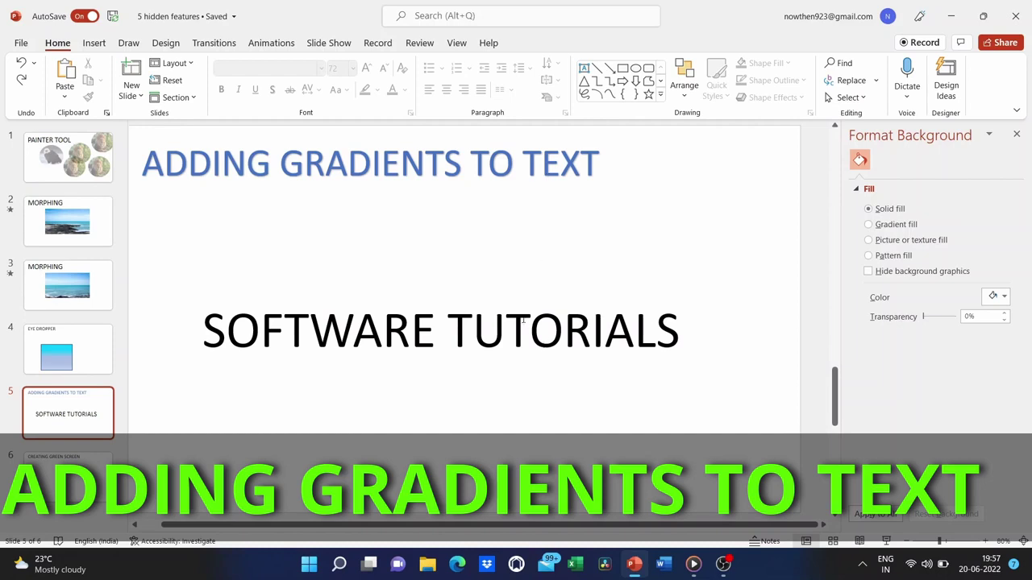
Close the rectangle's formatting pane and open Format Shape for the SOFTWARE TUTORIALS text box
left_click(503, 324)
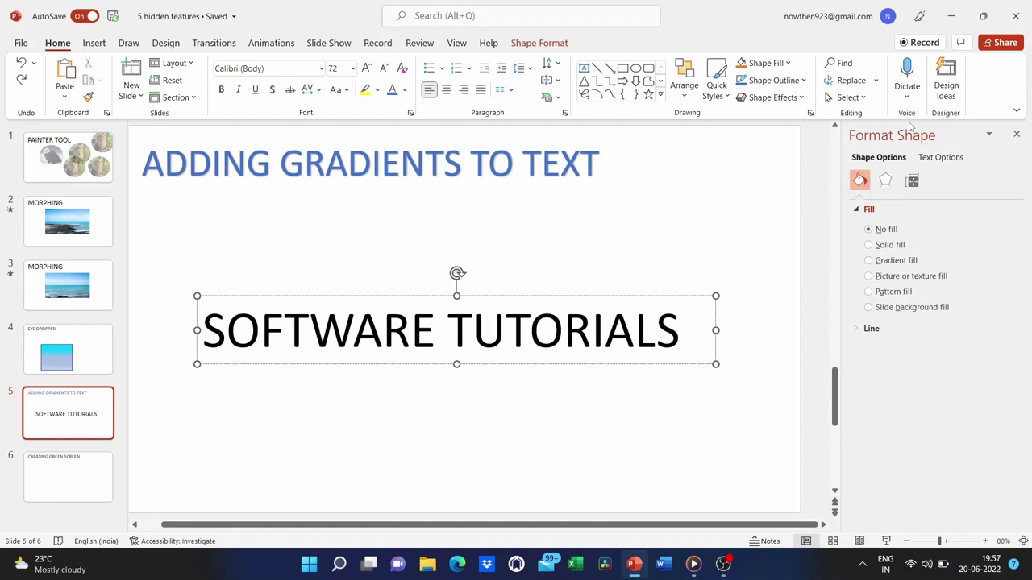
left_click(1016, 134)
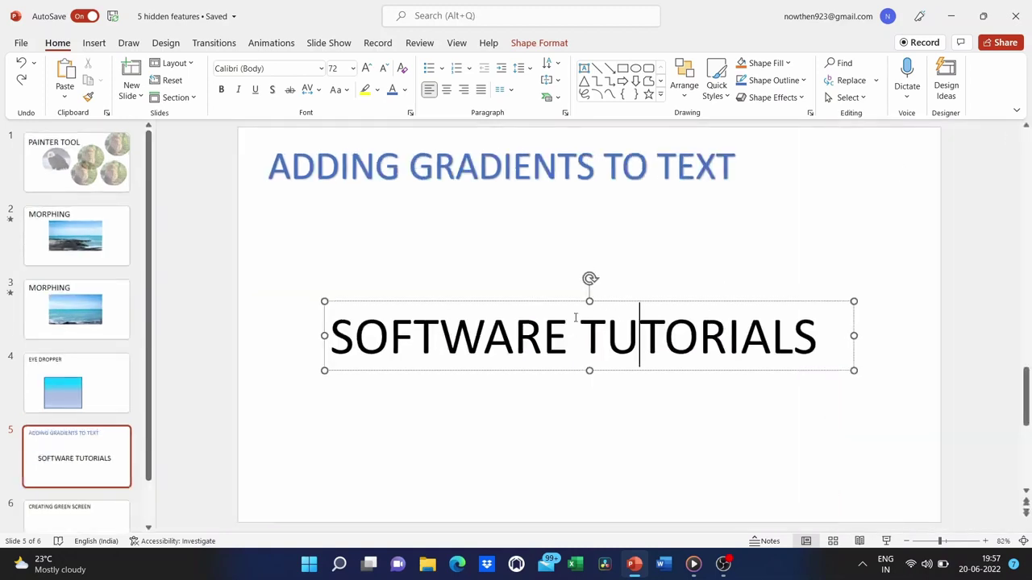
left_click(698, 250)
left_click(676, 332)
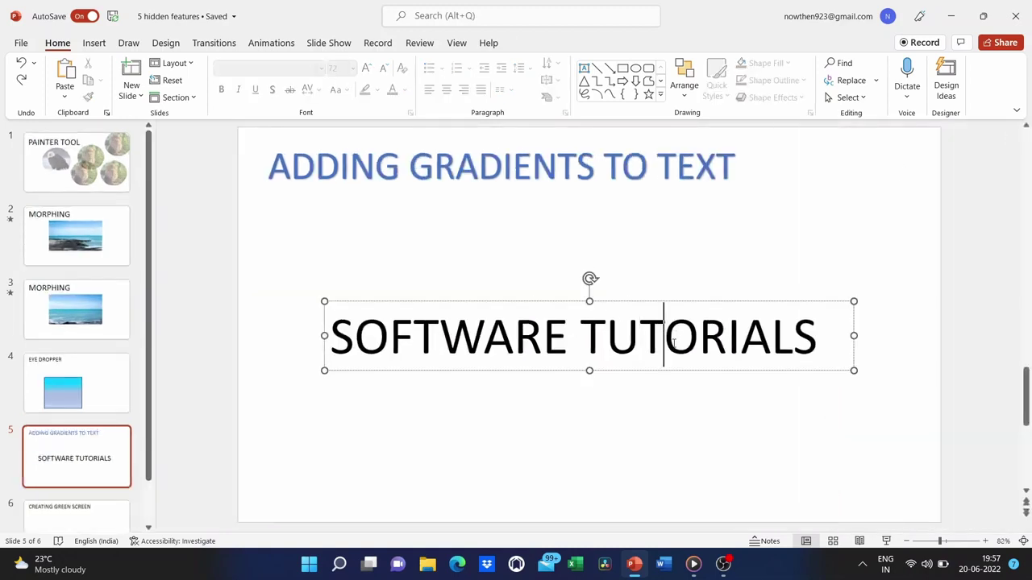
right_click(675, 342)
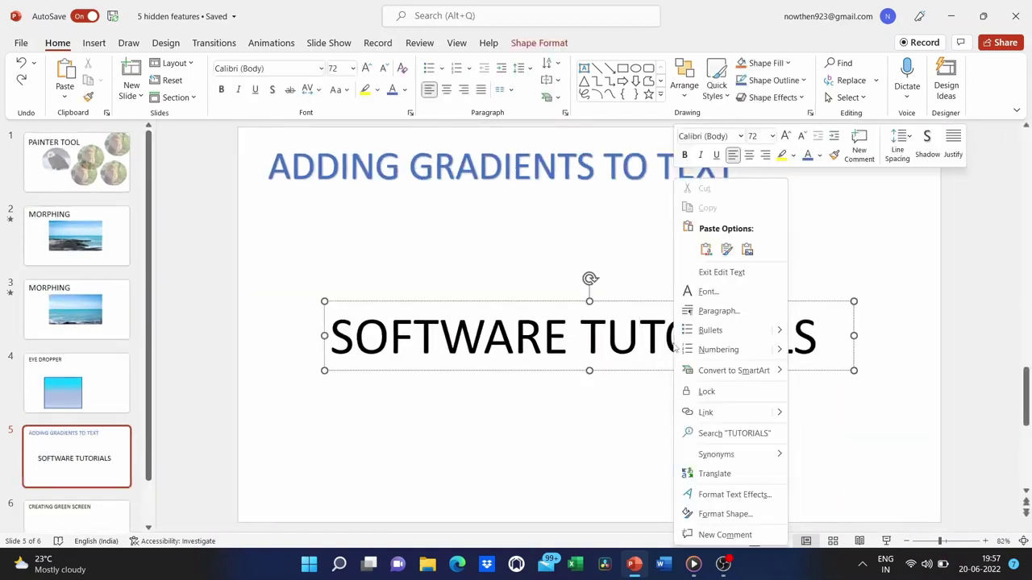
left_click(725, 513)
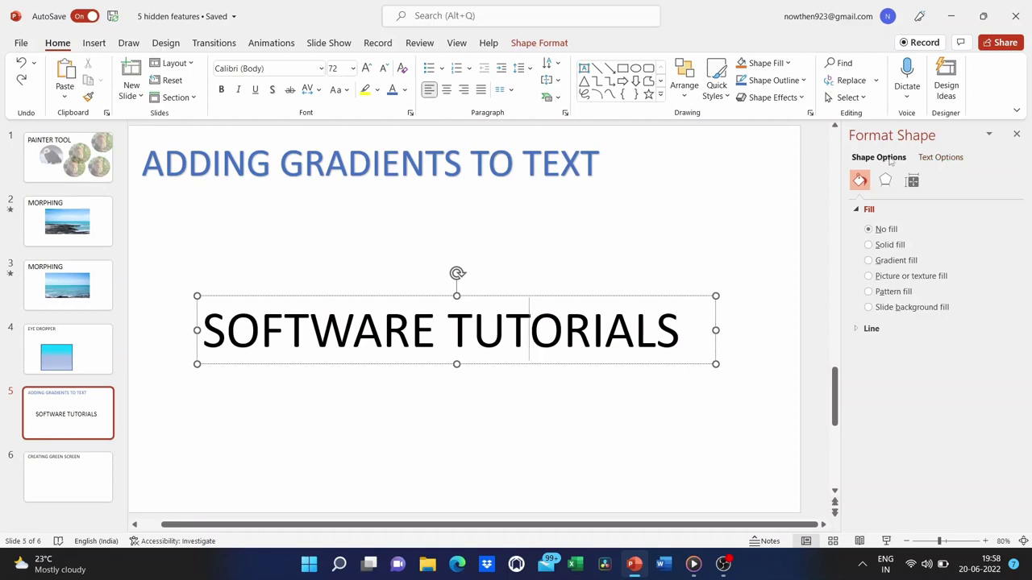
Try red and light gold text fills on TUTORIALS, then give it a pale blue gradient fill
left_click(940, 158)
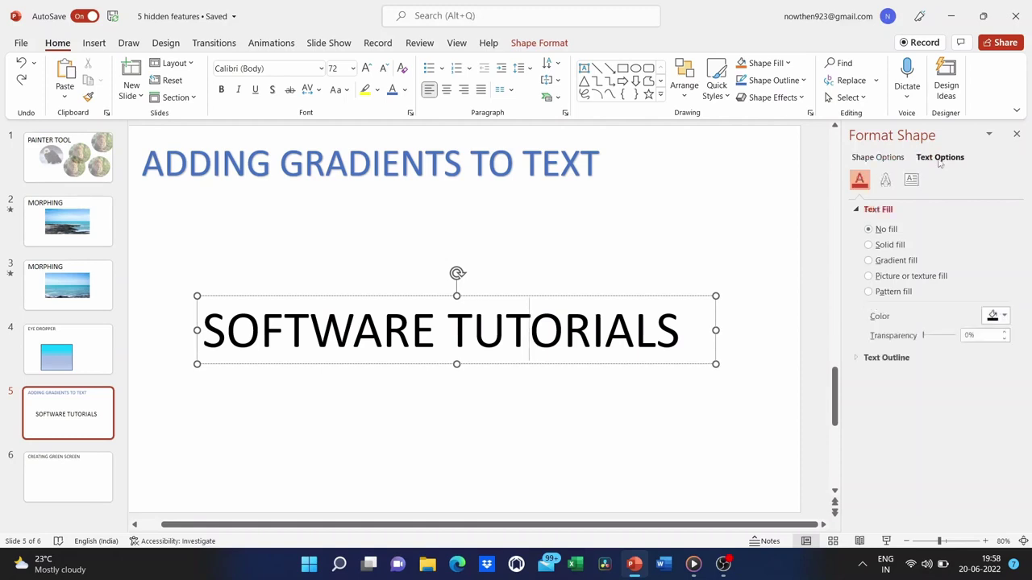
left_click(1000, 319)
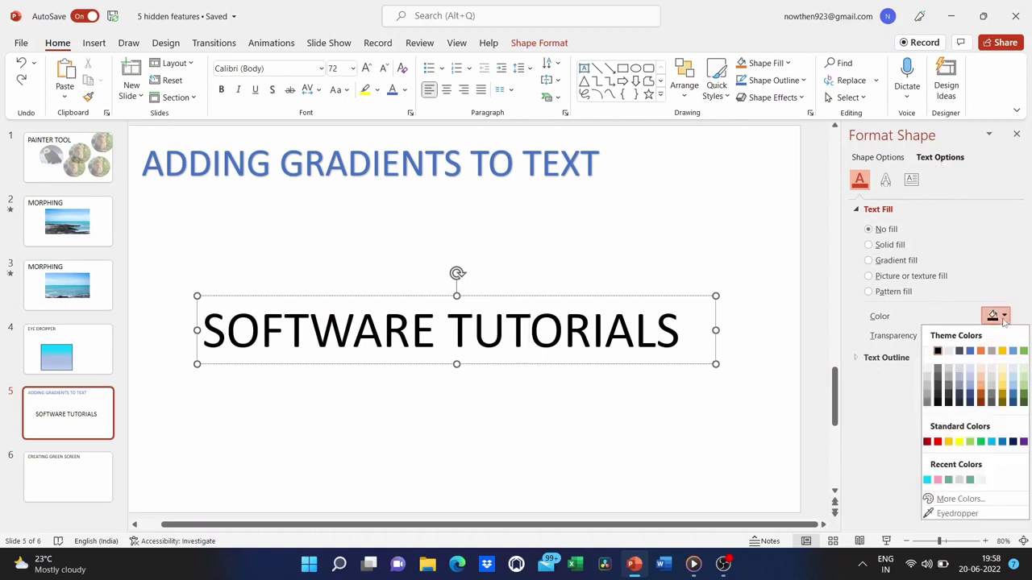
left_click(938, 441)
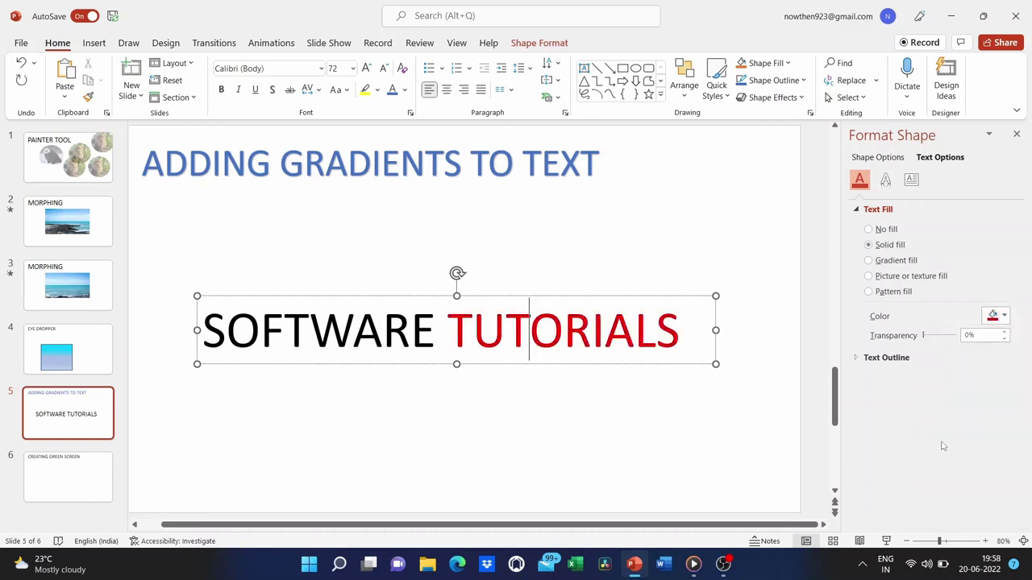
left_click(1003, 319)
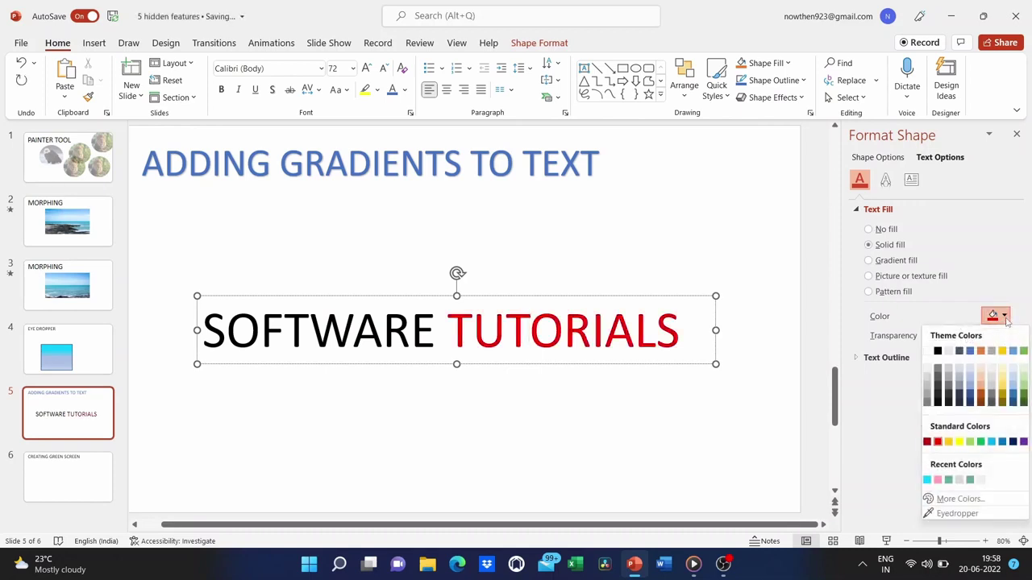
left_click(1002, 393)
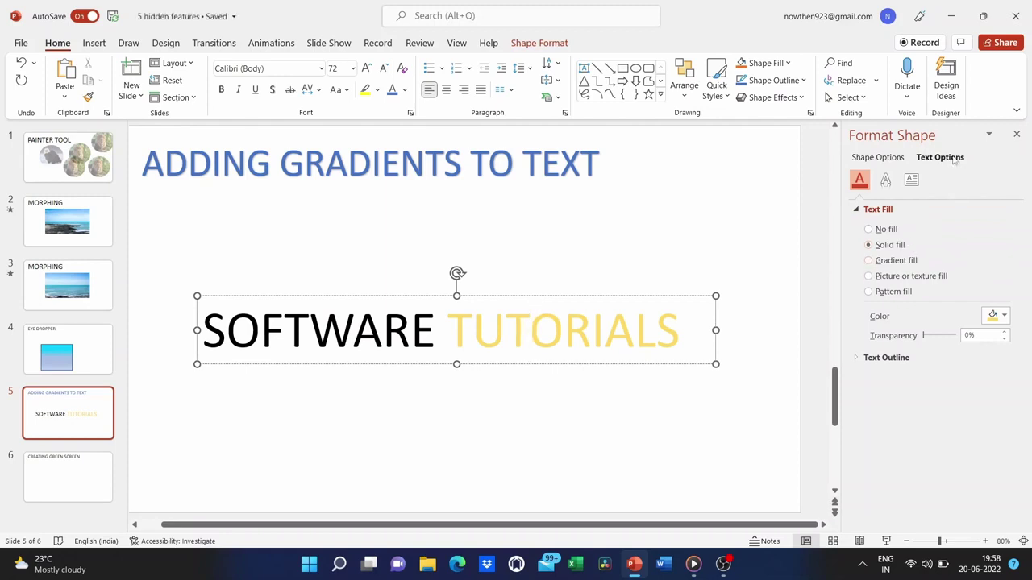
left_click(868, 260)
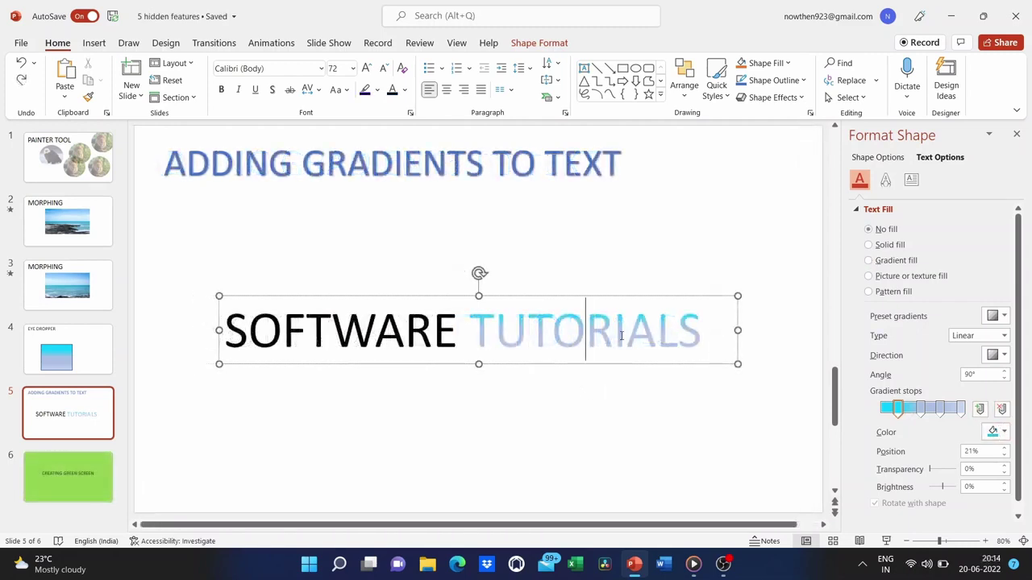
On slide 6, nudge the CREATING GREEN SCREEN title slightly down and left
left_click(52, 481)
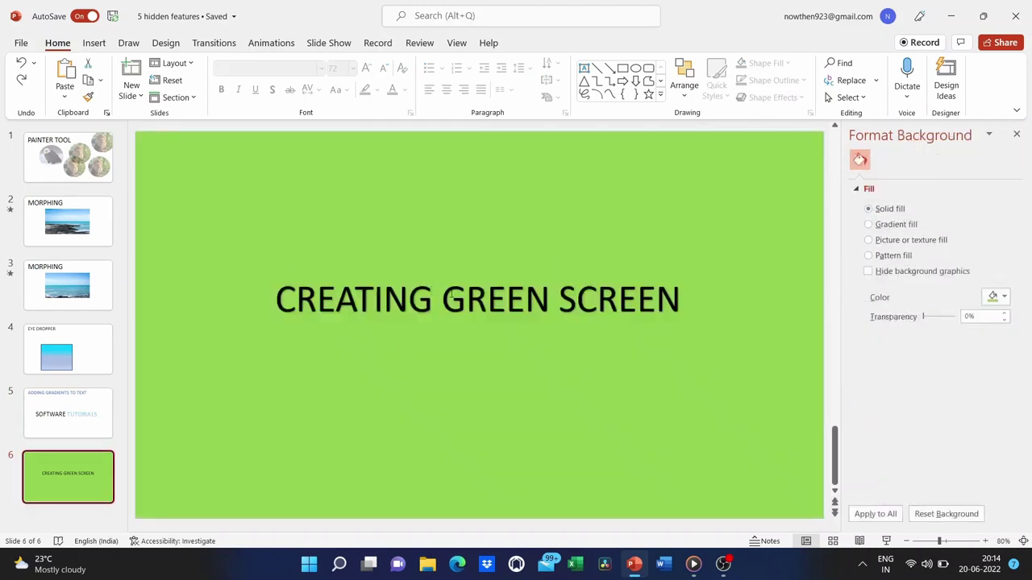
left_click(450, 295)
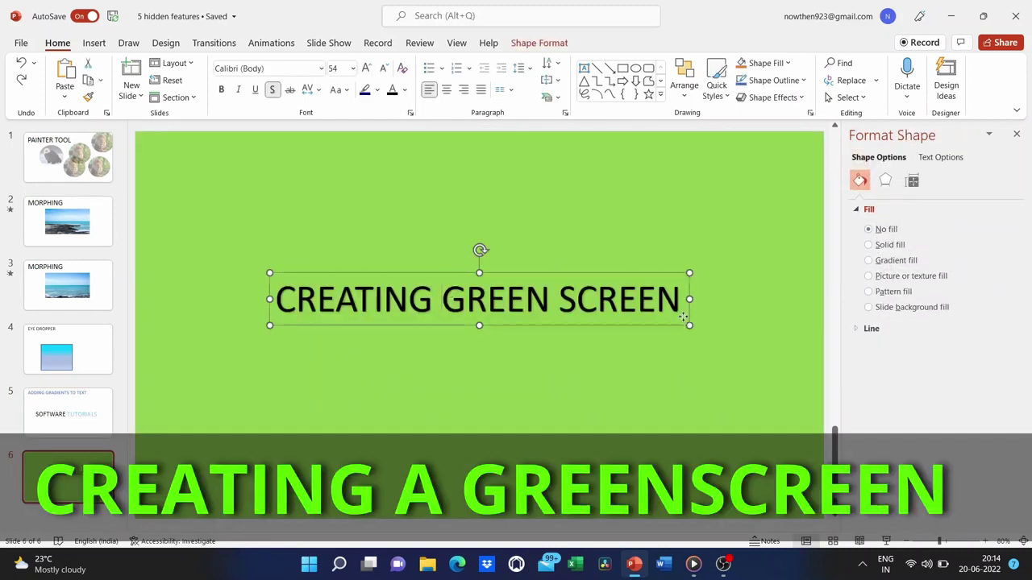
left_click_drag(683, 316, 671, 329)
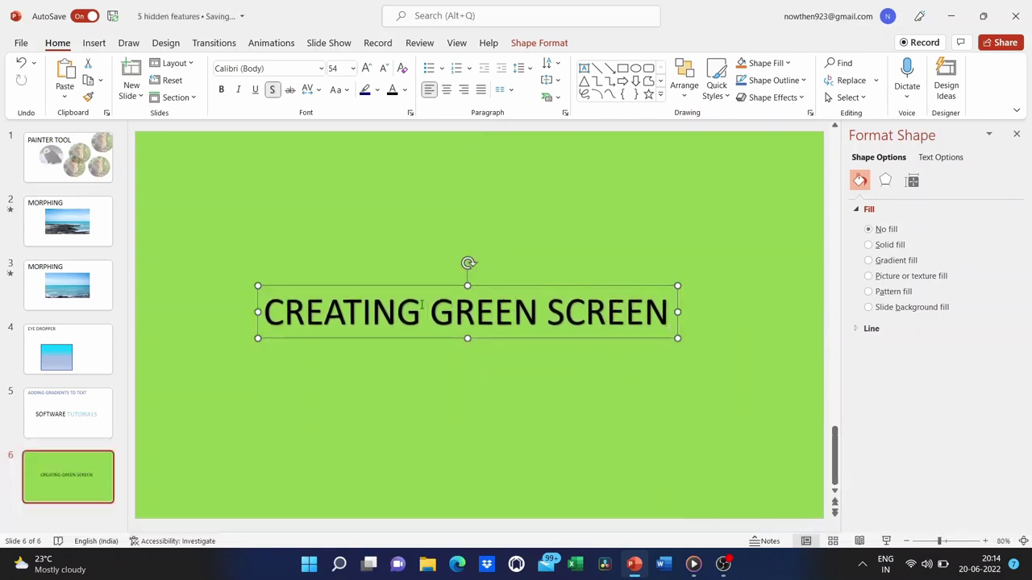
left_click(468, 230)
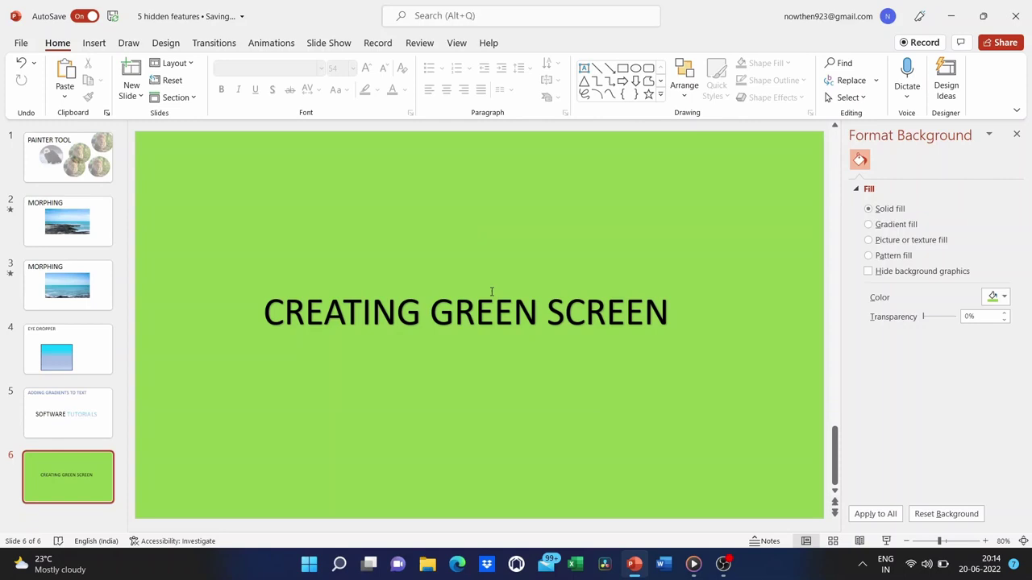
left_click(585, 315)
left_click(644, 363)
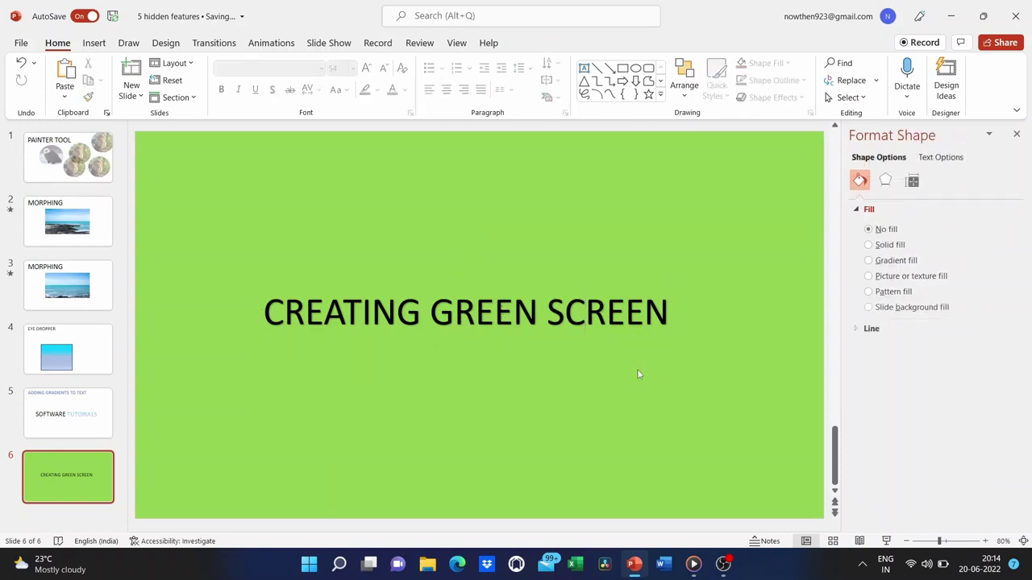
left_click(272, 45)
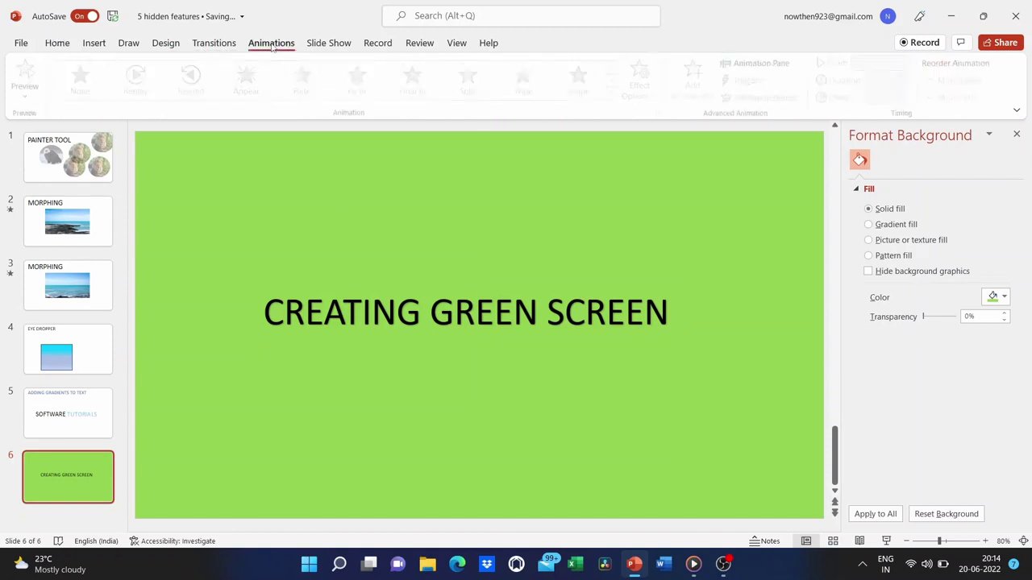
Apply the Fly In animation to the CREATING GREEN SCREEN title
left_click(395, 314)
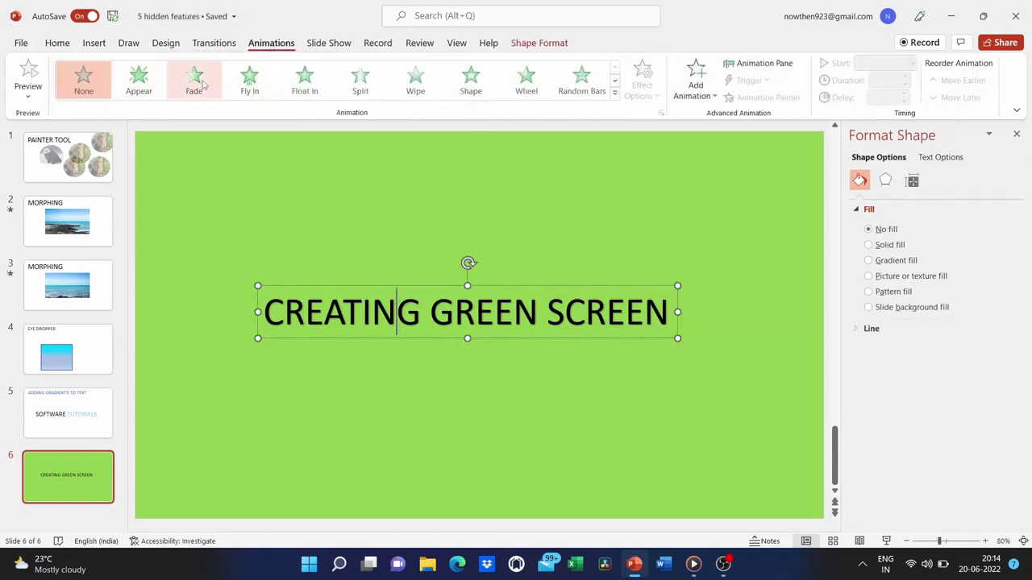
left_click(249, 79)
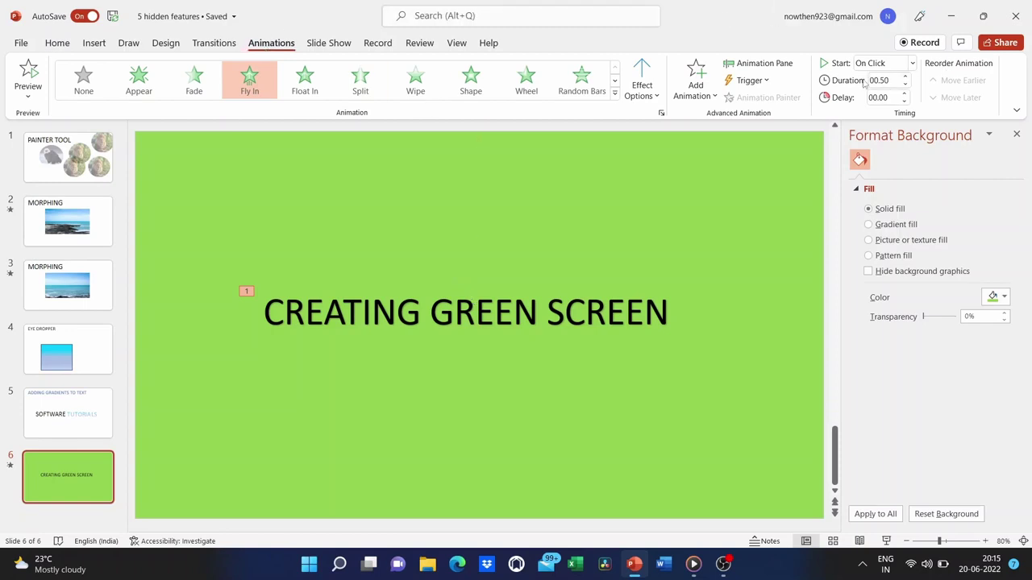
In the Animation Pane, set the title's Fly In to start With Previous, then select the EYE DROPPER slide
left_click(775, 68)
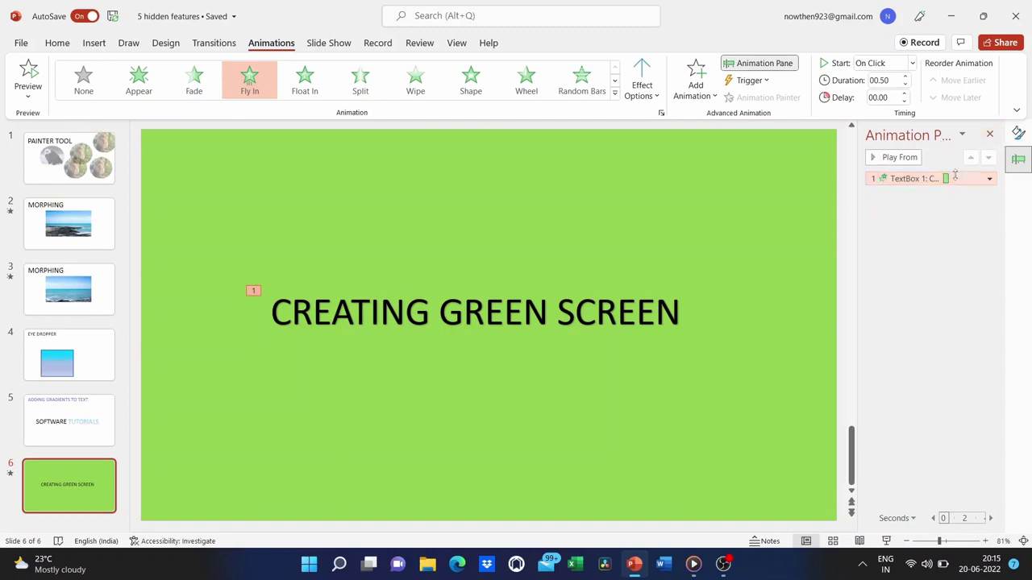
left_click(989, 178)
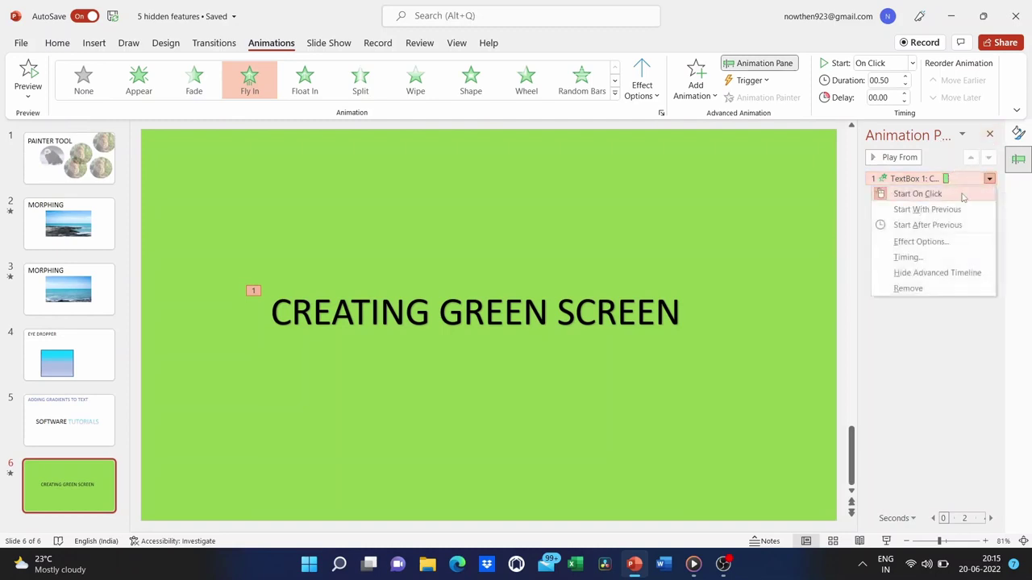
left_click(953, 211)
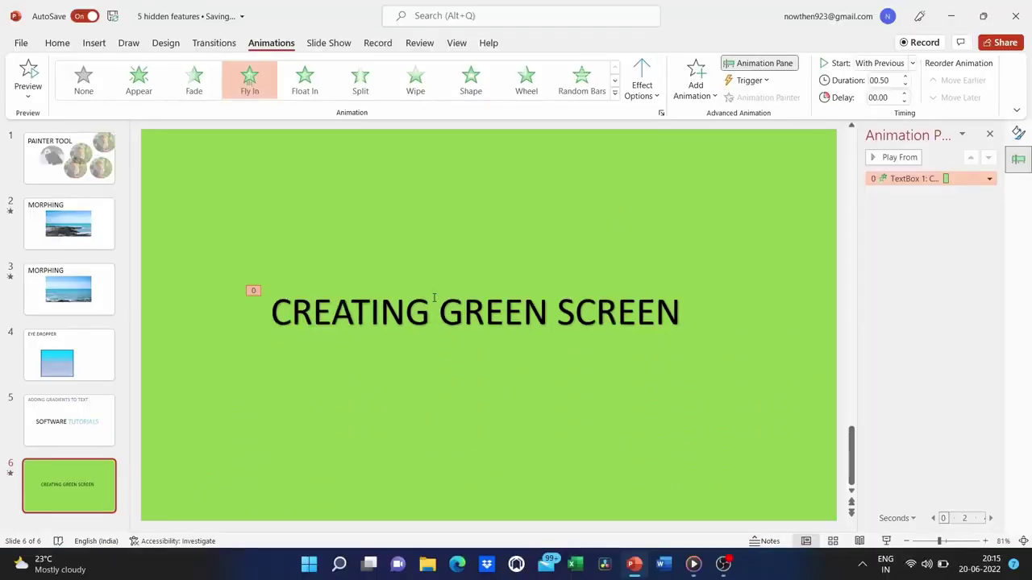
left_click(893, 82)
left_click_drag(48, 425, 69, 429)
key("Up")
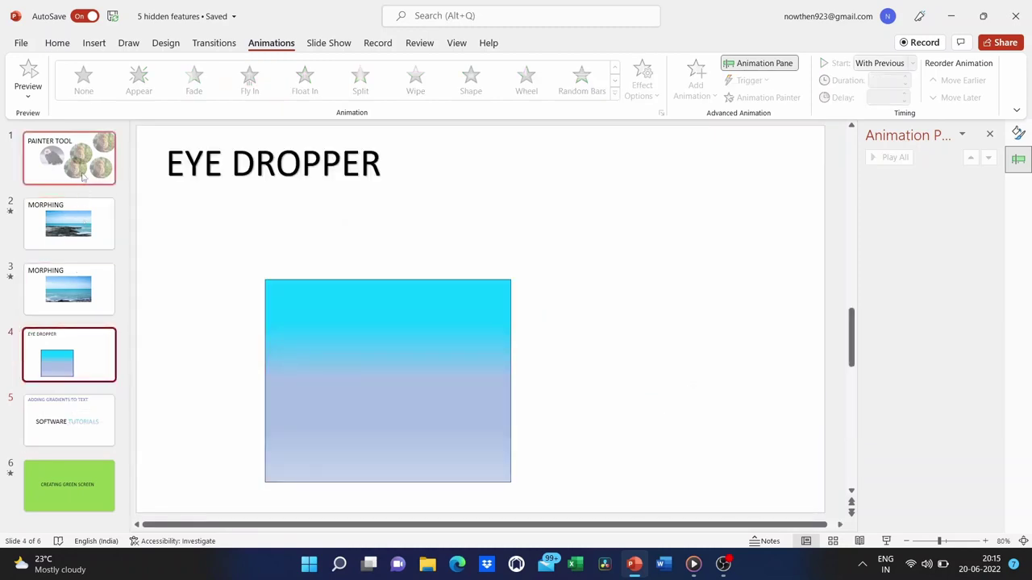
Hide slides 1–5 with Hide Slide, then select slide 6, CREATING GREEN SCREEN
left_click(83, 178)
left_click(84, 225)
left_click(83, 284)
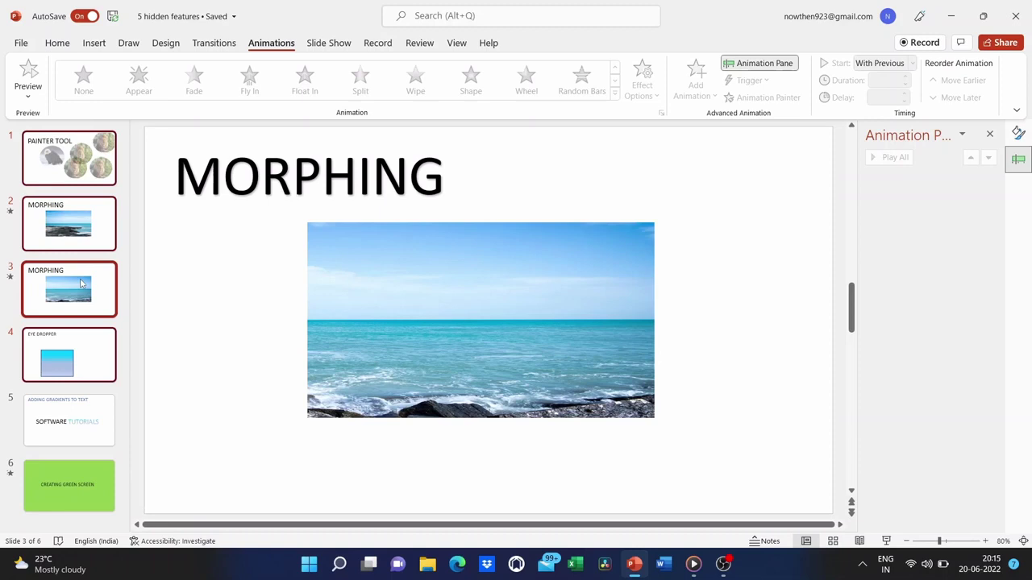
left_click(80, 405)
right_click(80, 406)
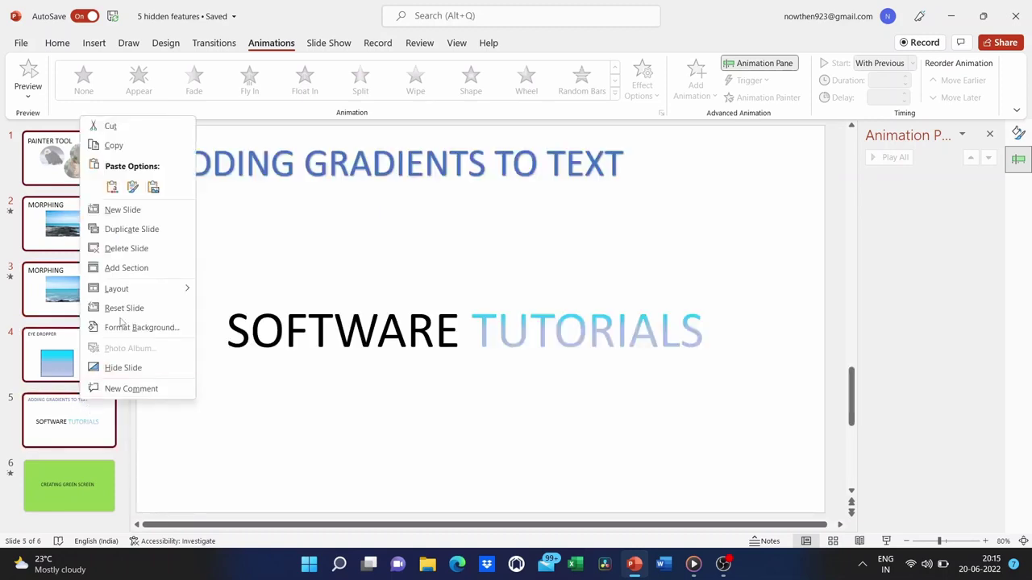
left_click(122, 368)
left_click(84, 484)
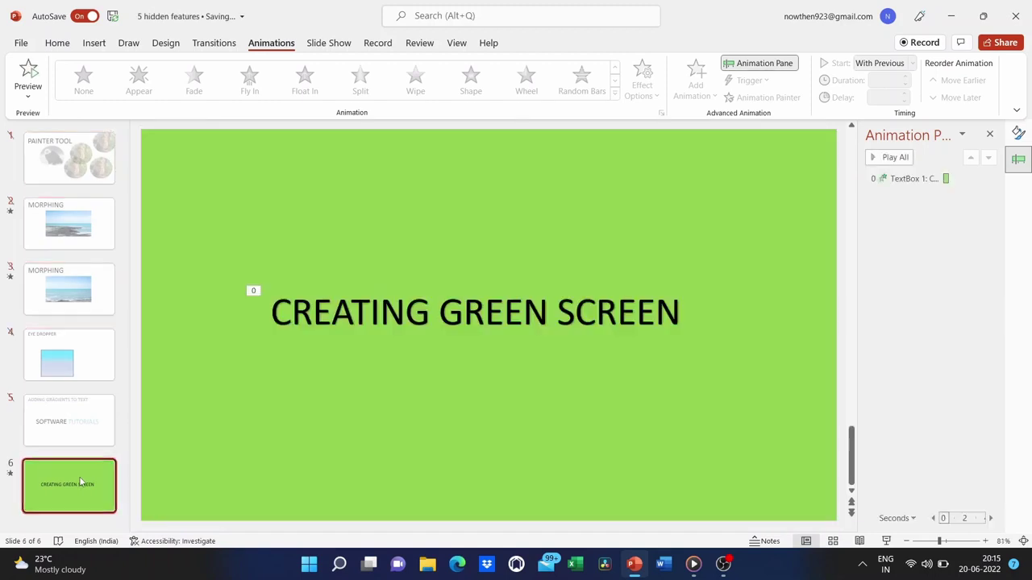
Go to File > Export > Create a Video
left_click(32, 44)
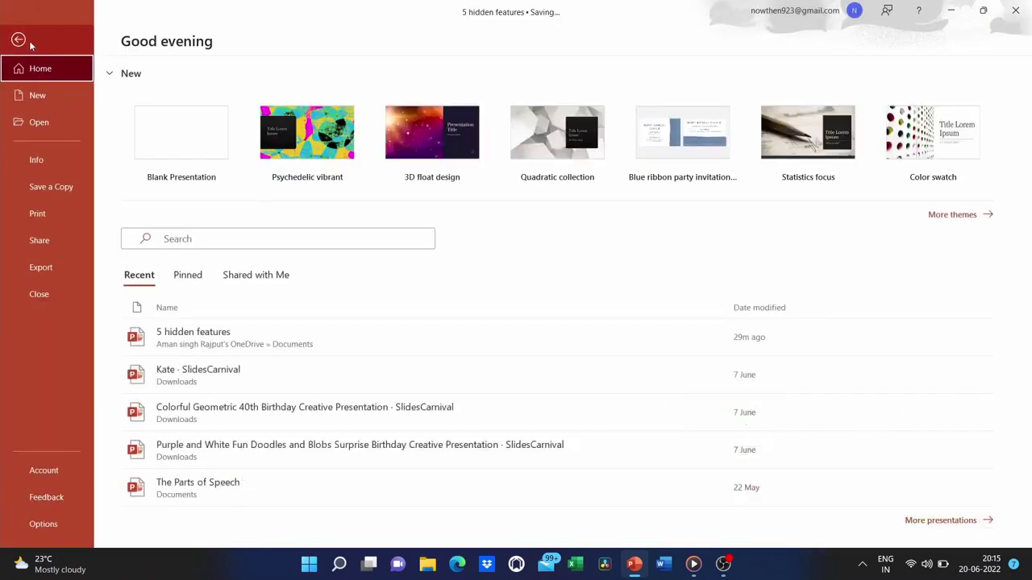
left_click(46, 269)
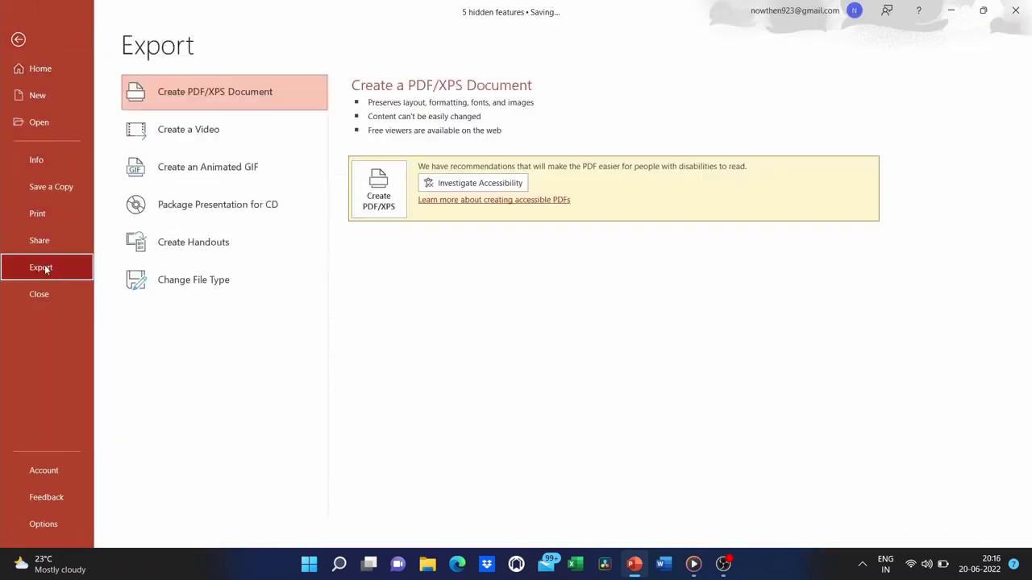
left_click(208, 95)
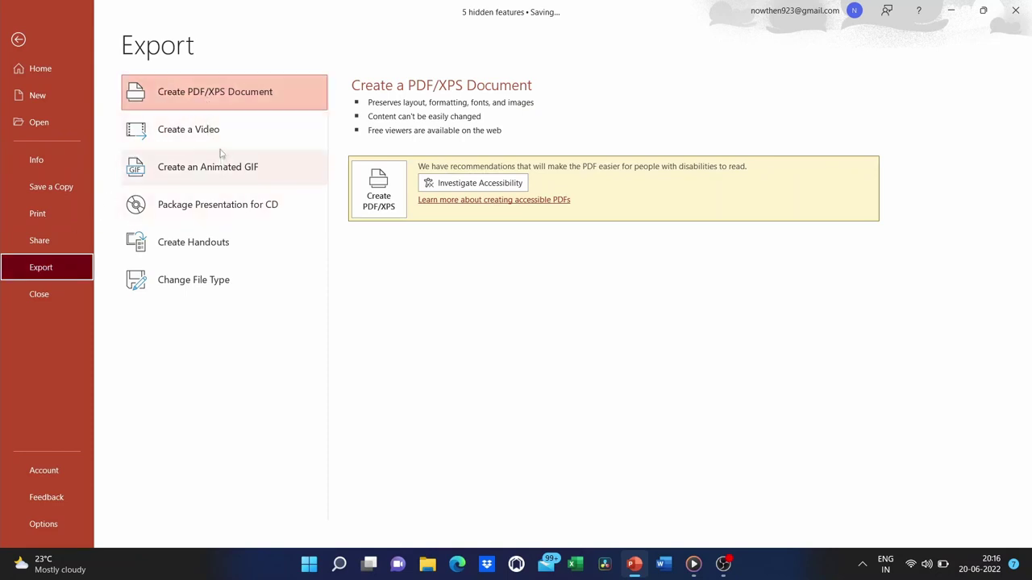
left_click(221, 142)
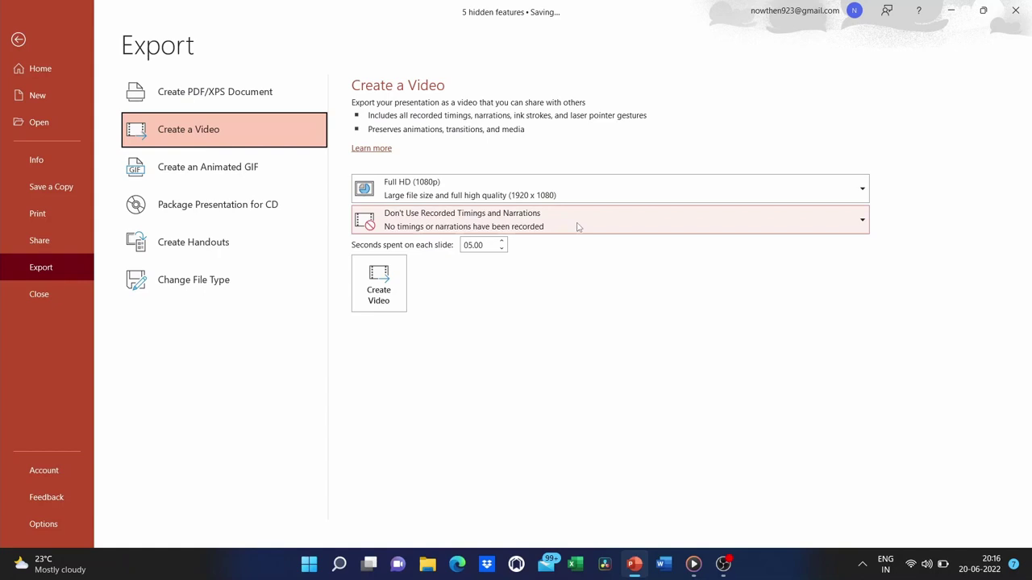
Keep Full HD (1080p) quality and 05.00 seconds per slide, leaving recorded timings unchanged
left_click(704, 186)
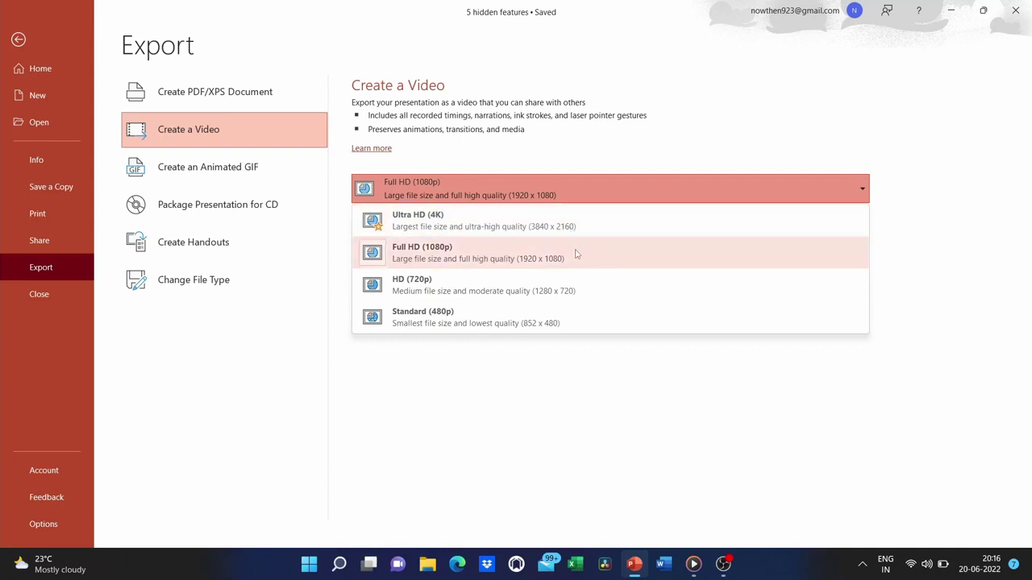
left_click(576, 255)
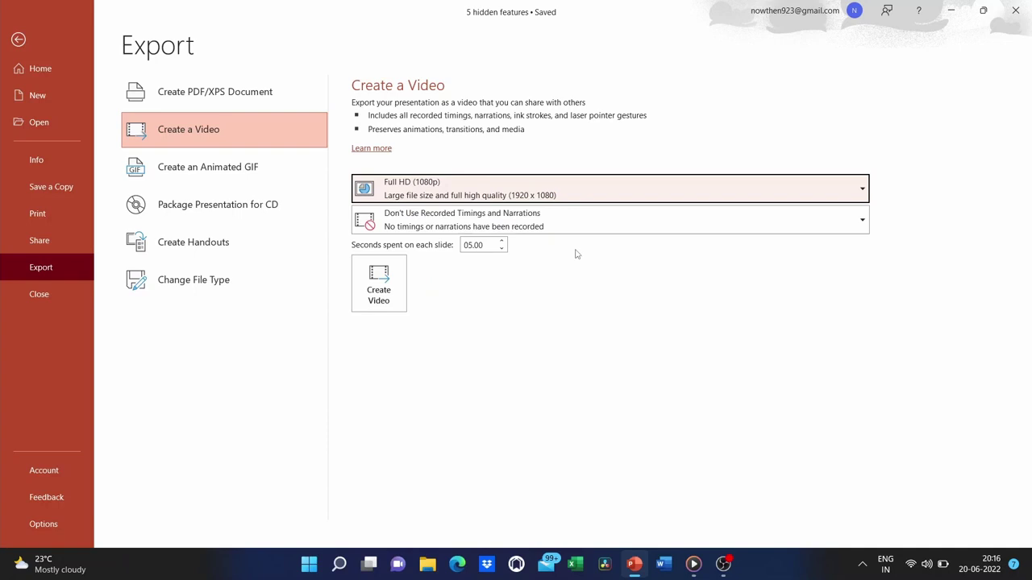
left_click(489, 246)
left_click_drag(464, 246, 487, 245)
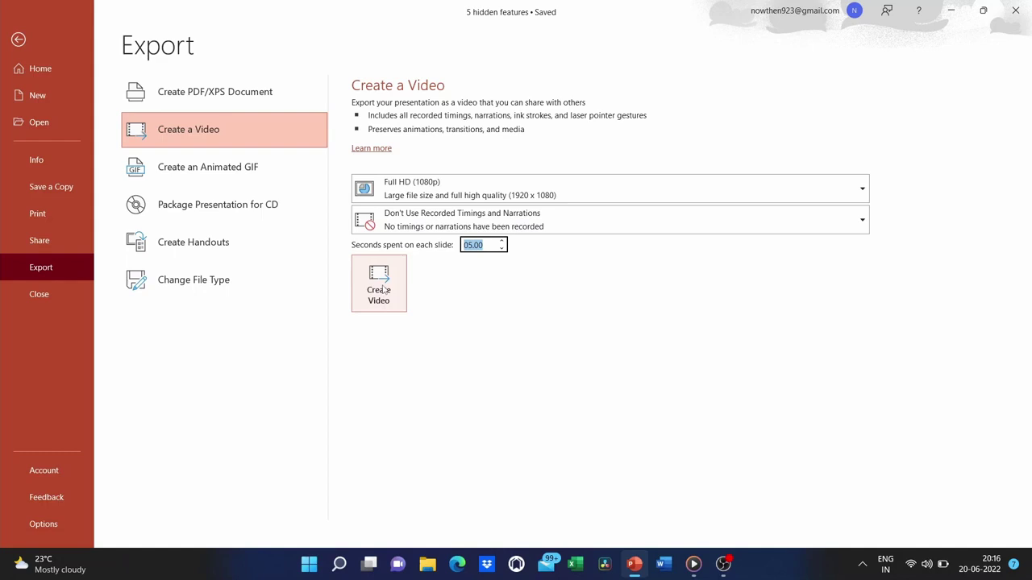
left_click(541, 232)
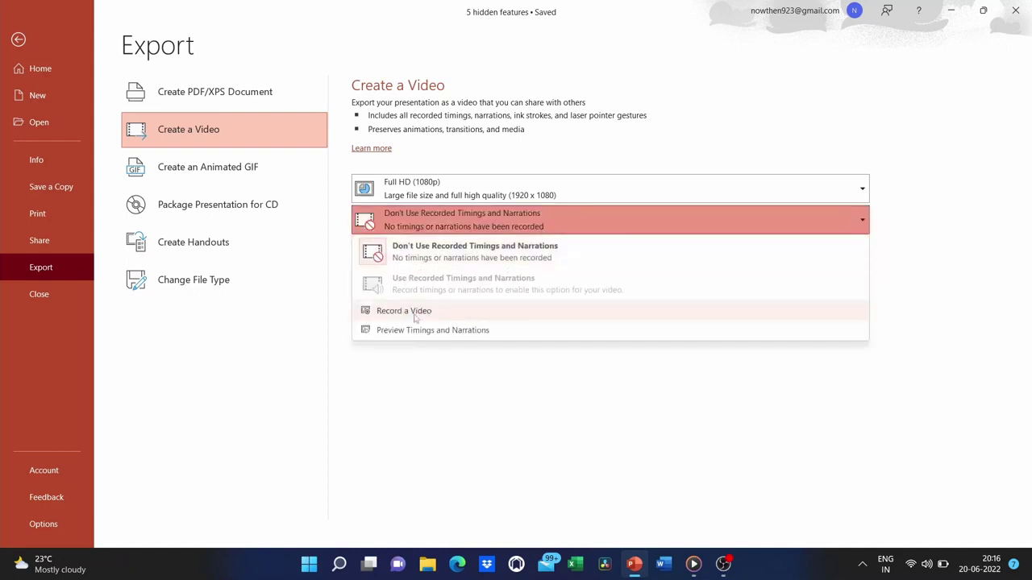
key("Escape")
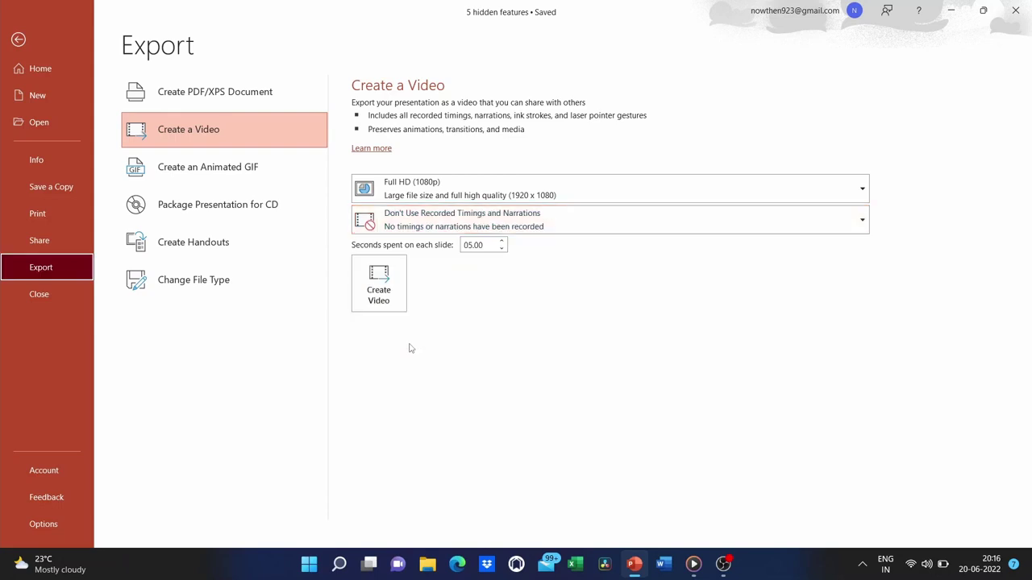
Return from Backstage to editing slide 6 and close the Animation Pane
left_click(24, 48)
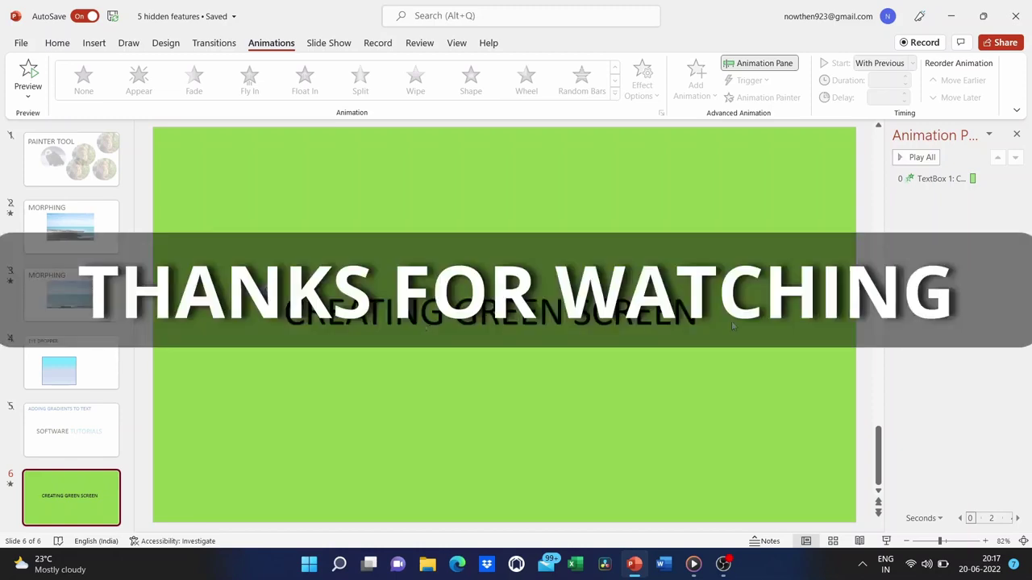
left_click(1016, 134)
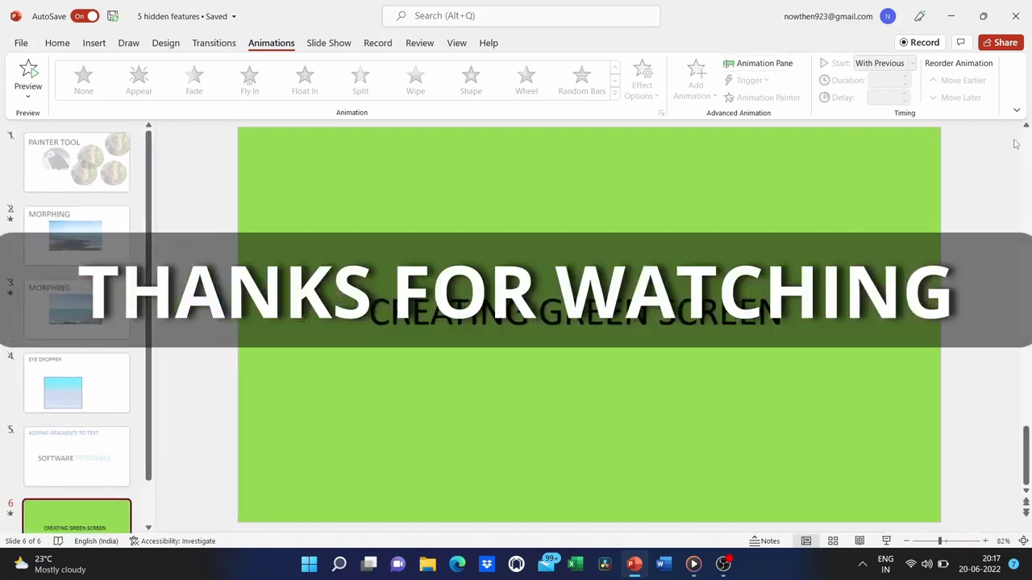